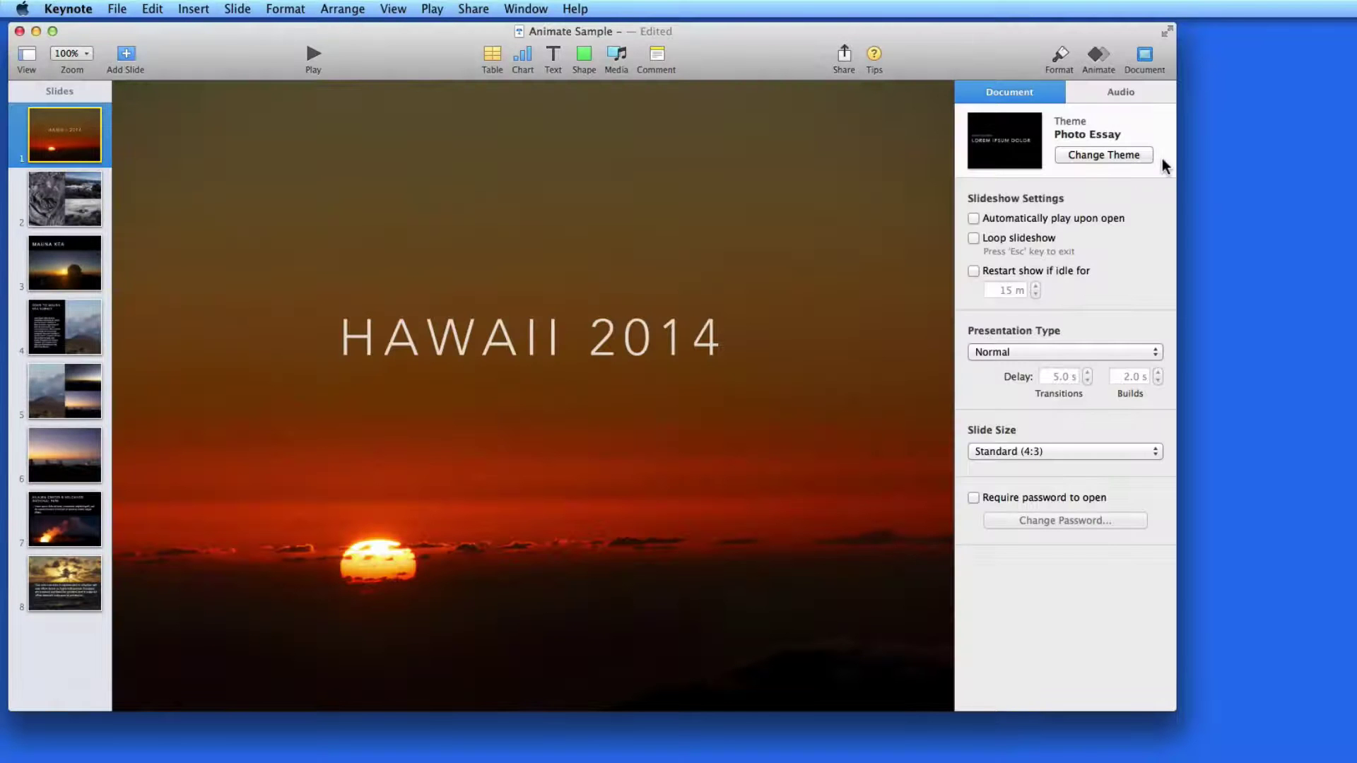
Show slide 1's Format settings: Title & Subtitle layout with an image-fill background.
click(1056, 58)
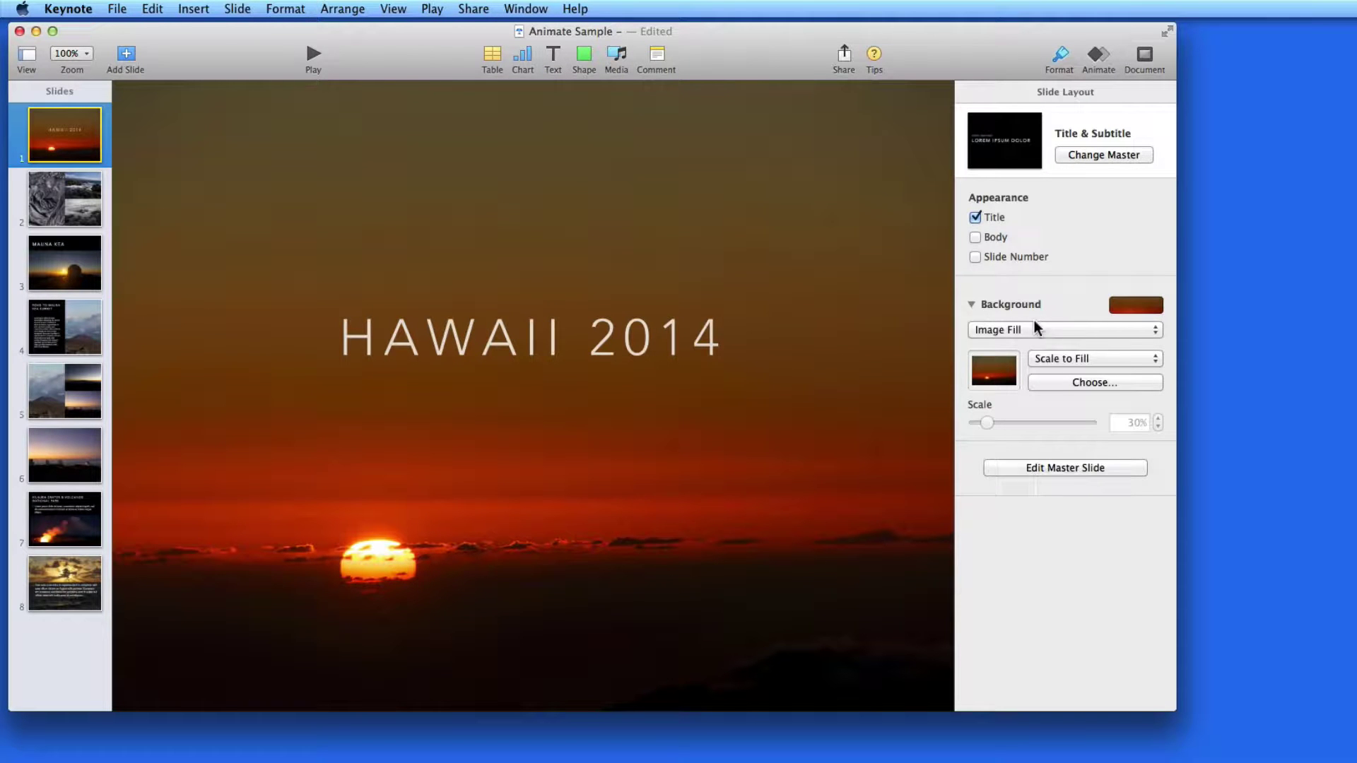
click(1080, 329)
click(1080, 330)
click(634, 338)
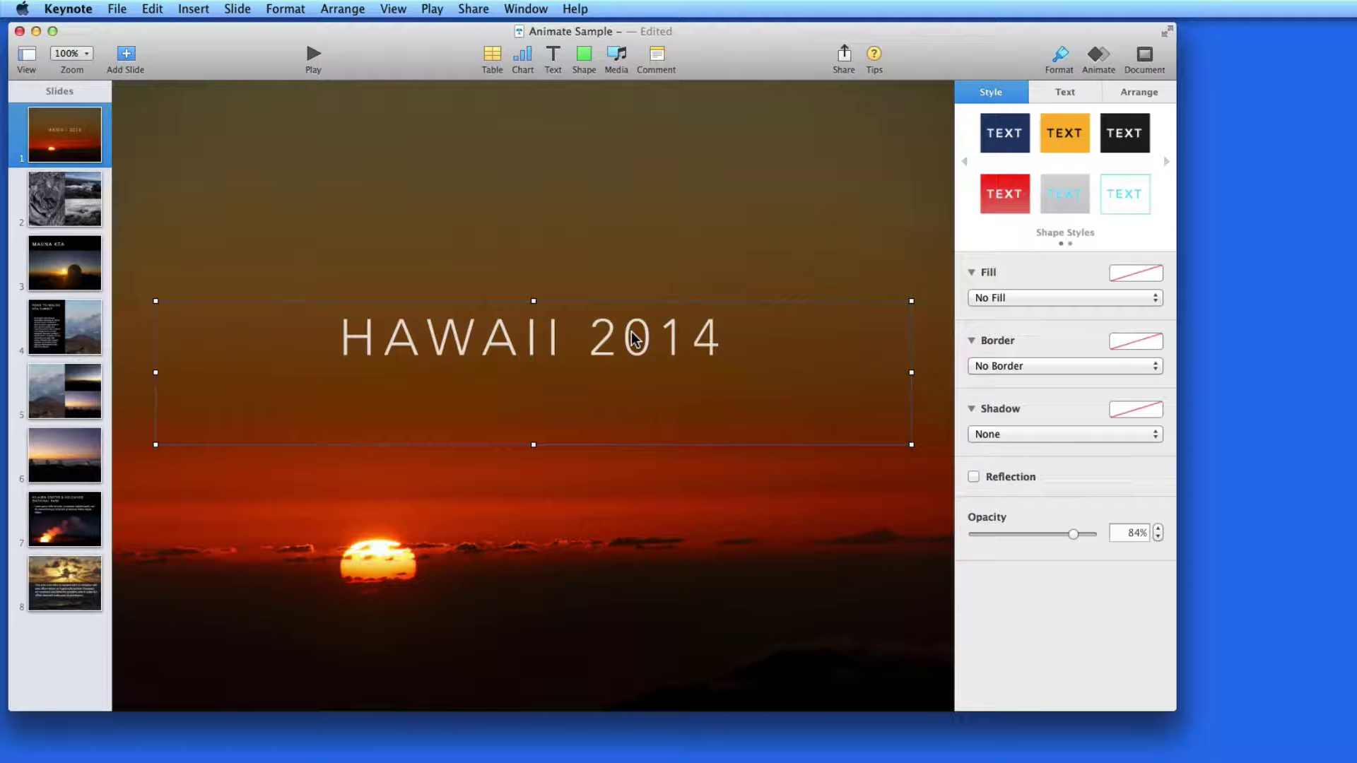
click(638, 280)
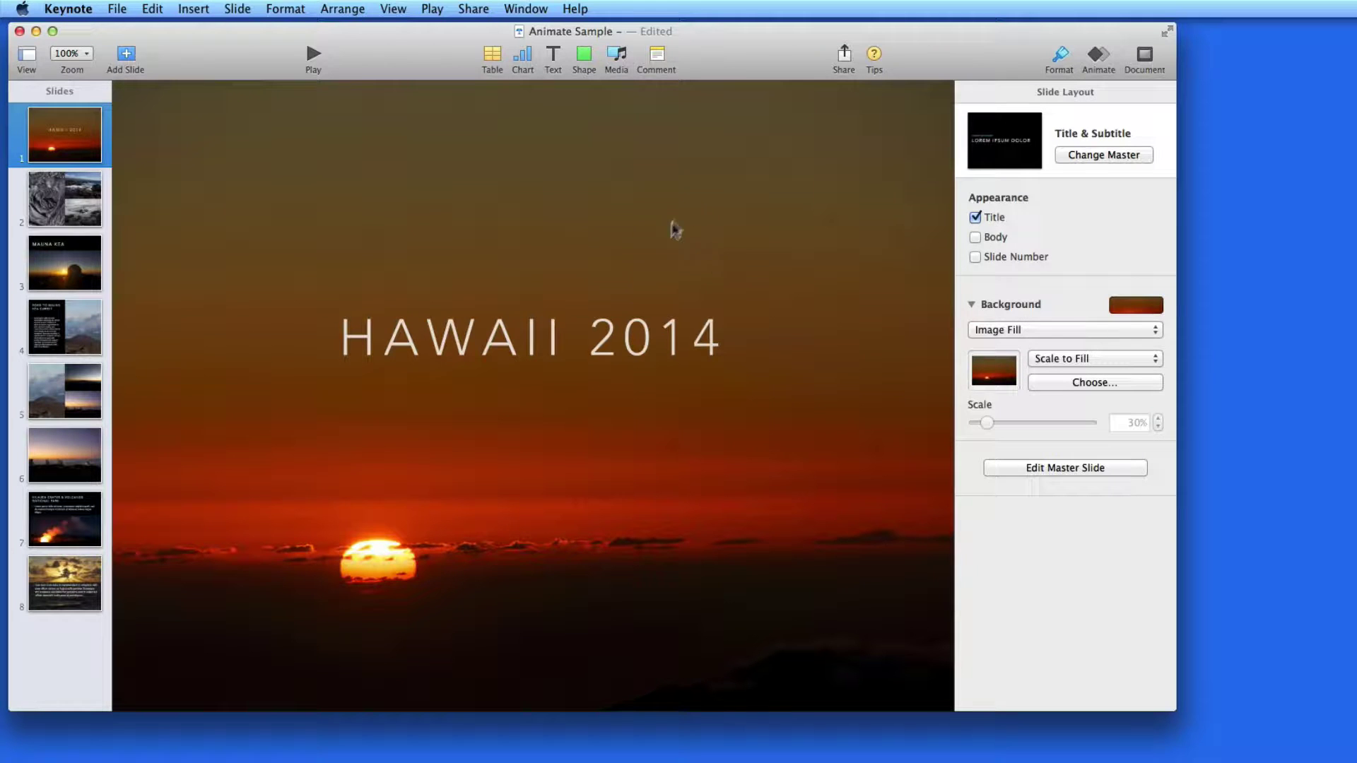
click(67, 216)
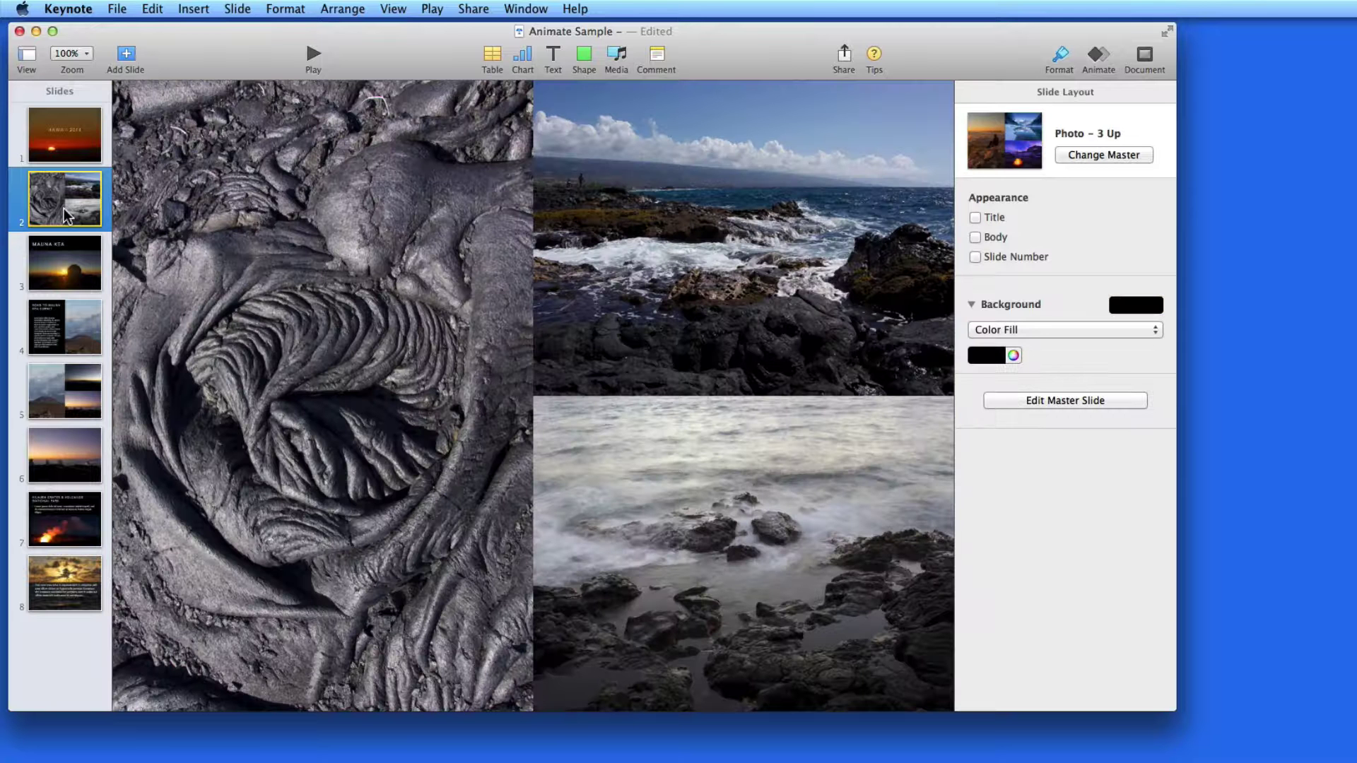
click(79, 261)
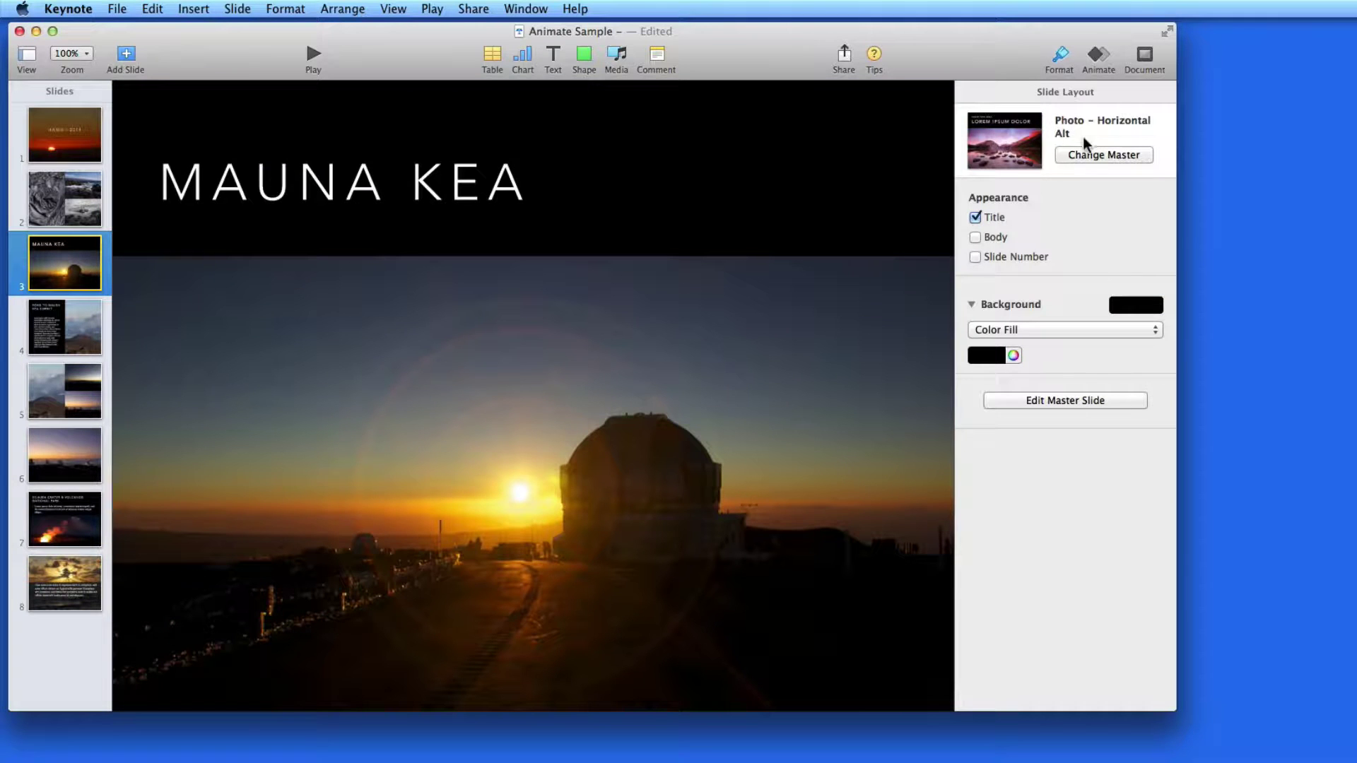
click(61, 316)
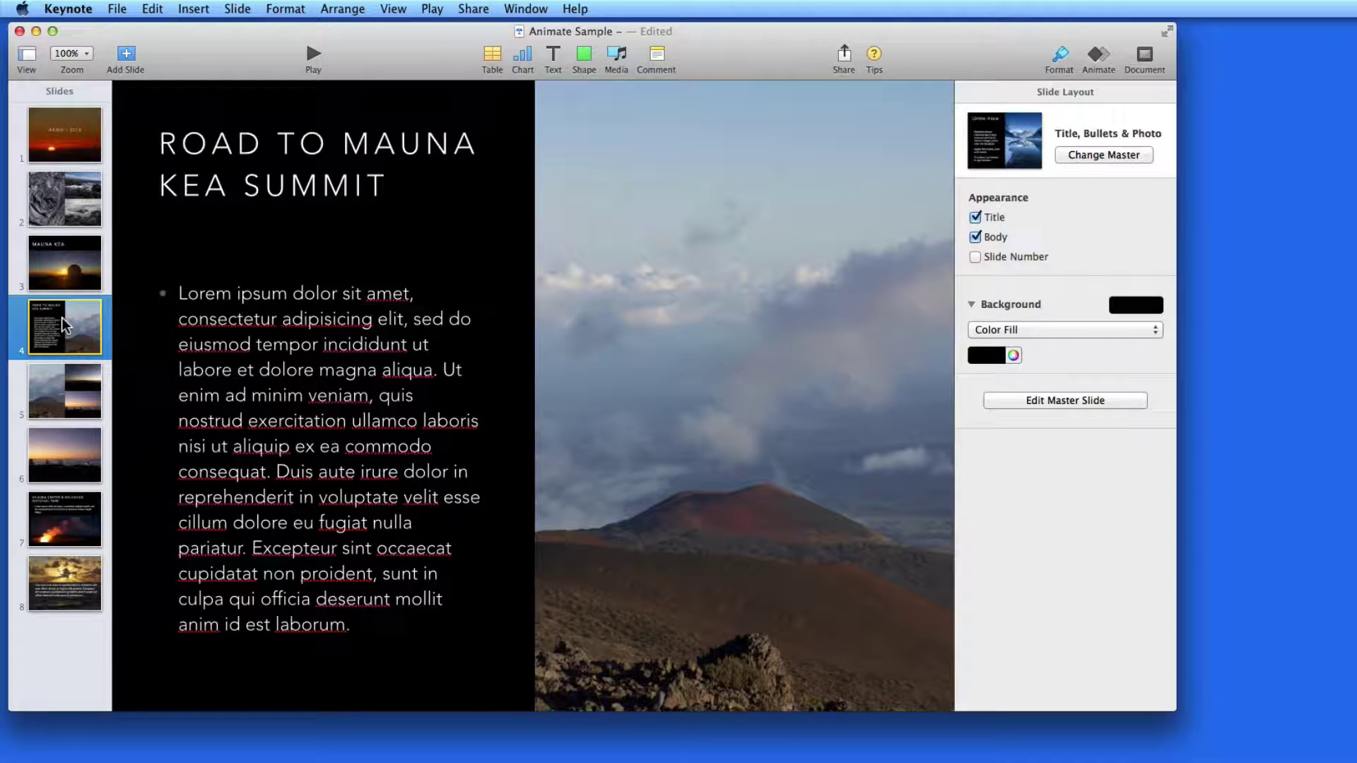
click(55, 525)
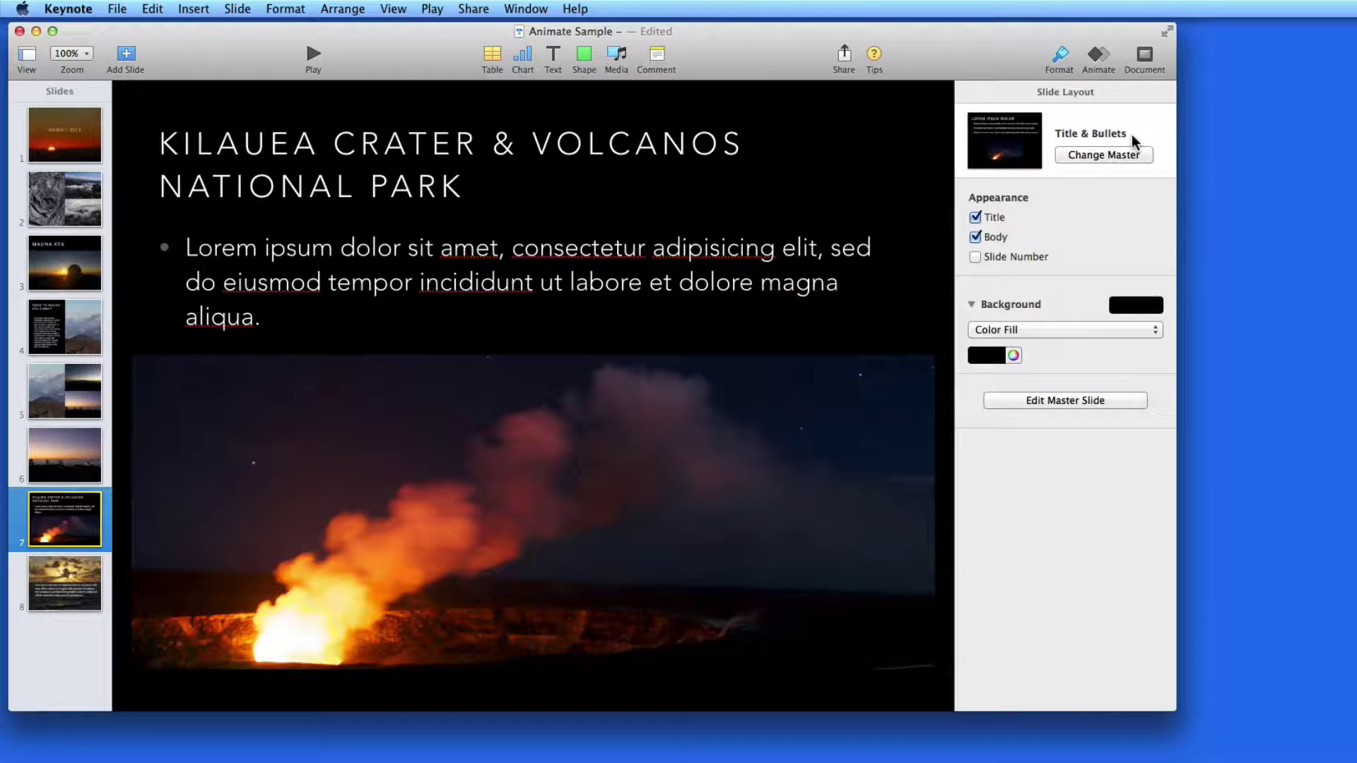
click(636, 282)
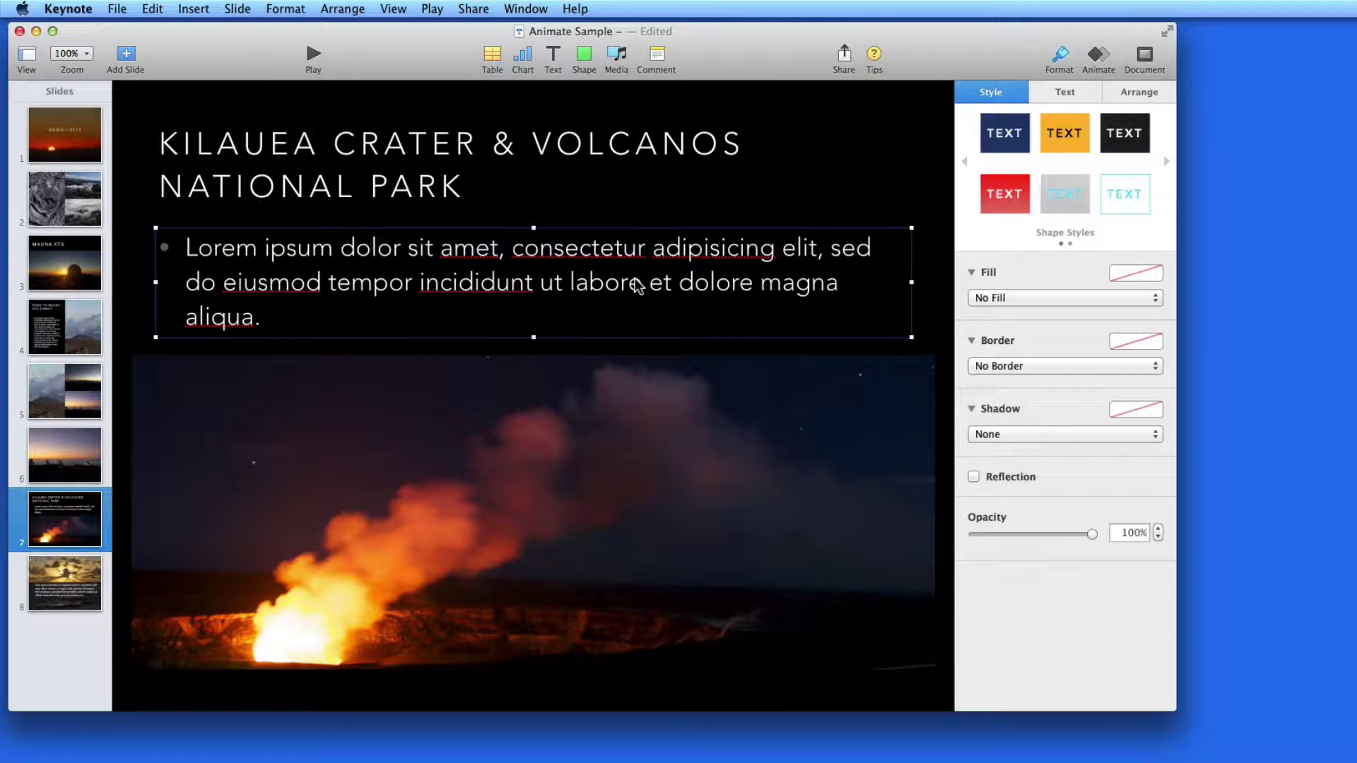
click(610, 405)
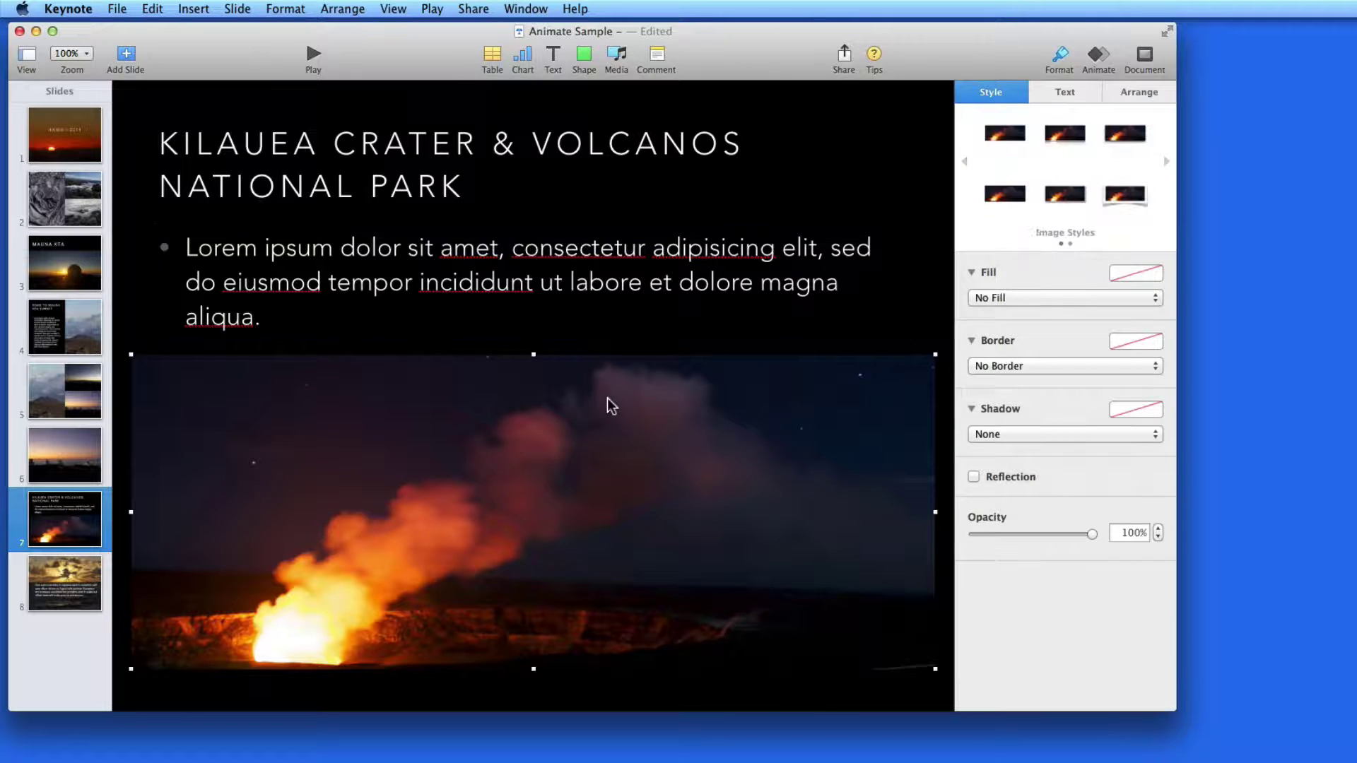
click(556, 187)
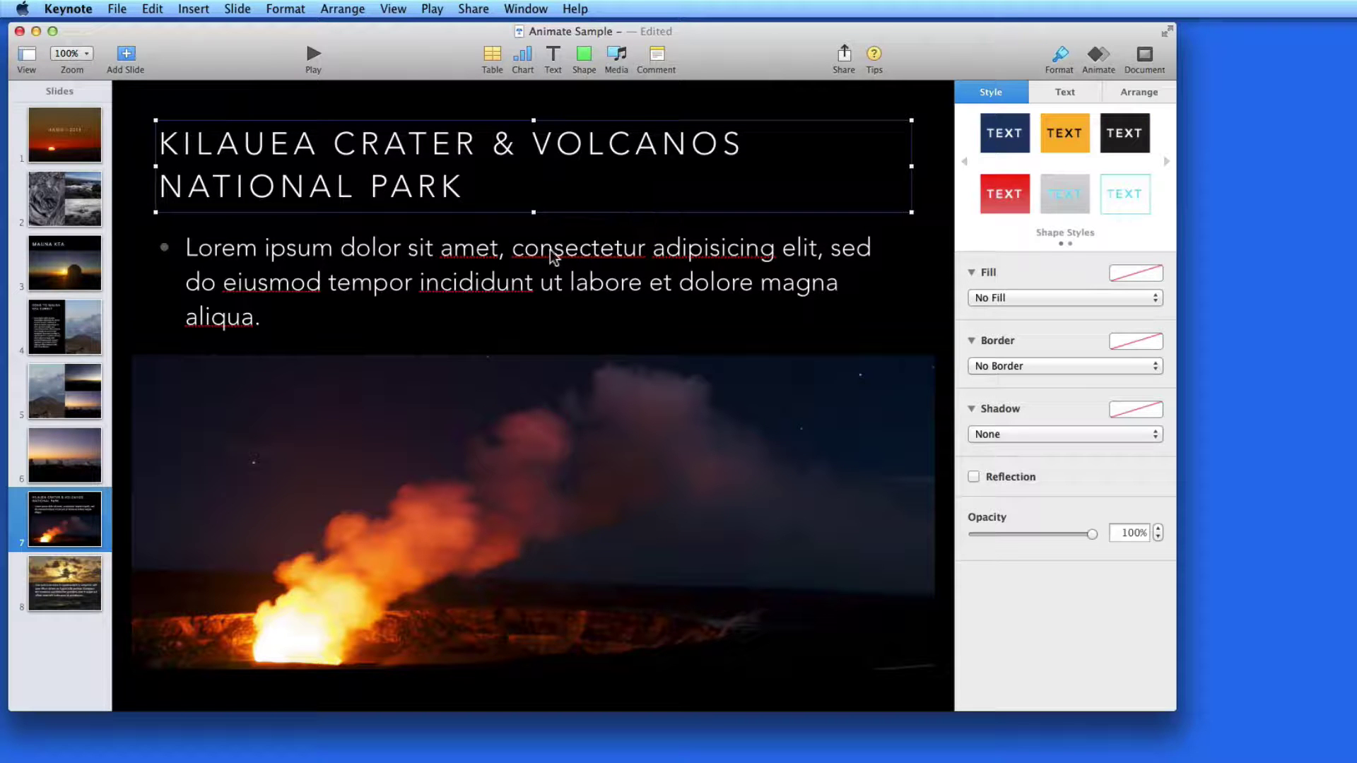
click(898, 273)
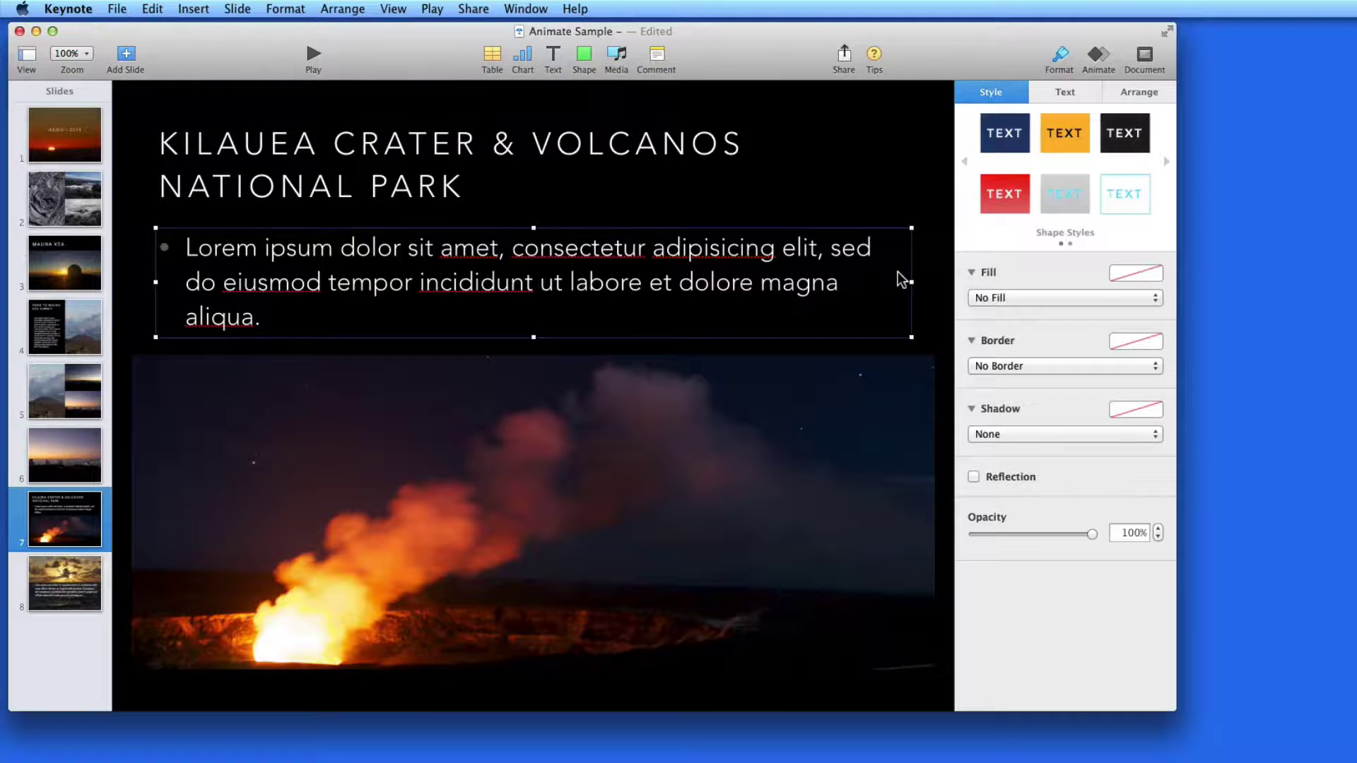
click(933, 271)
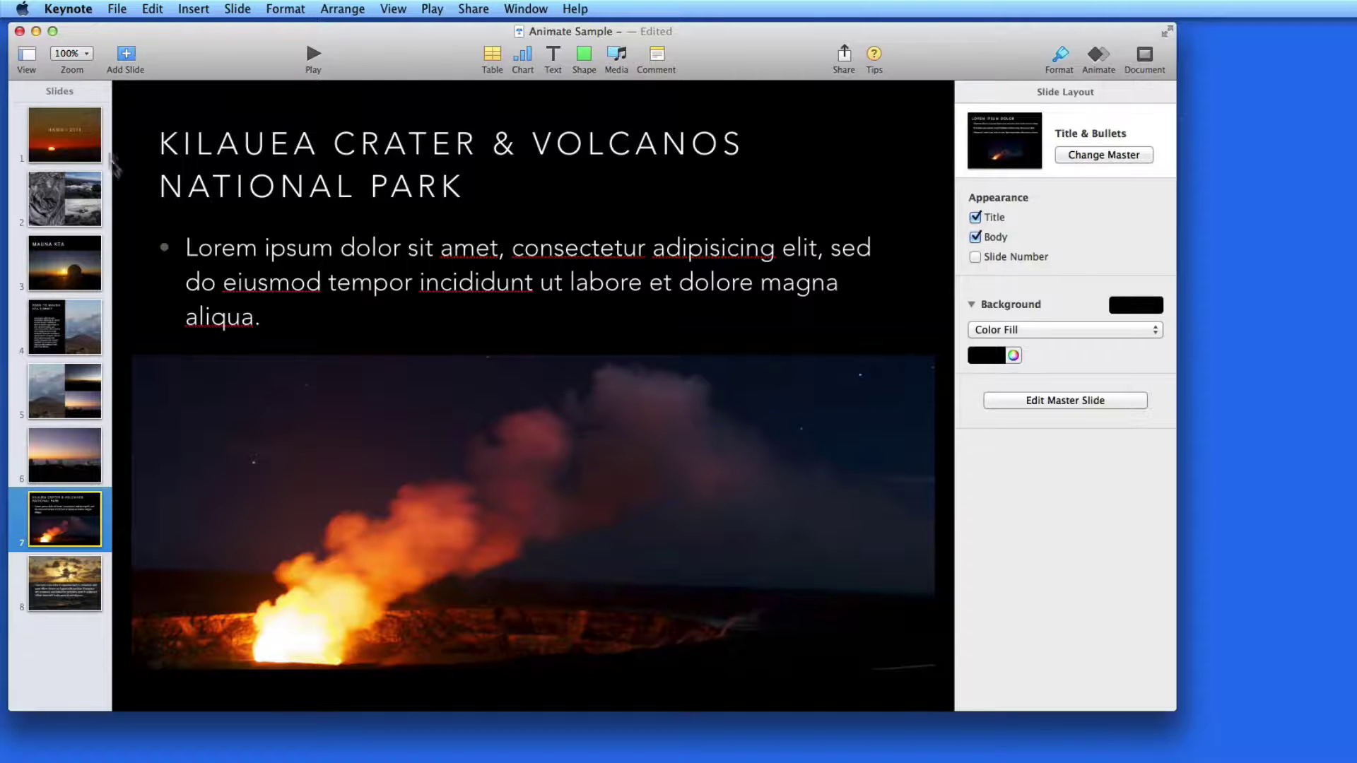
click(57, 142)
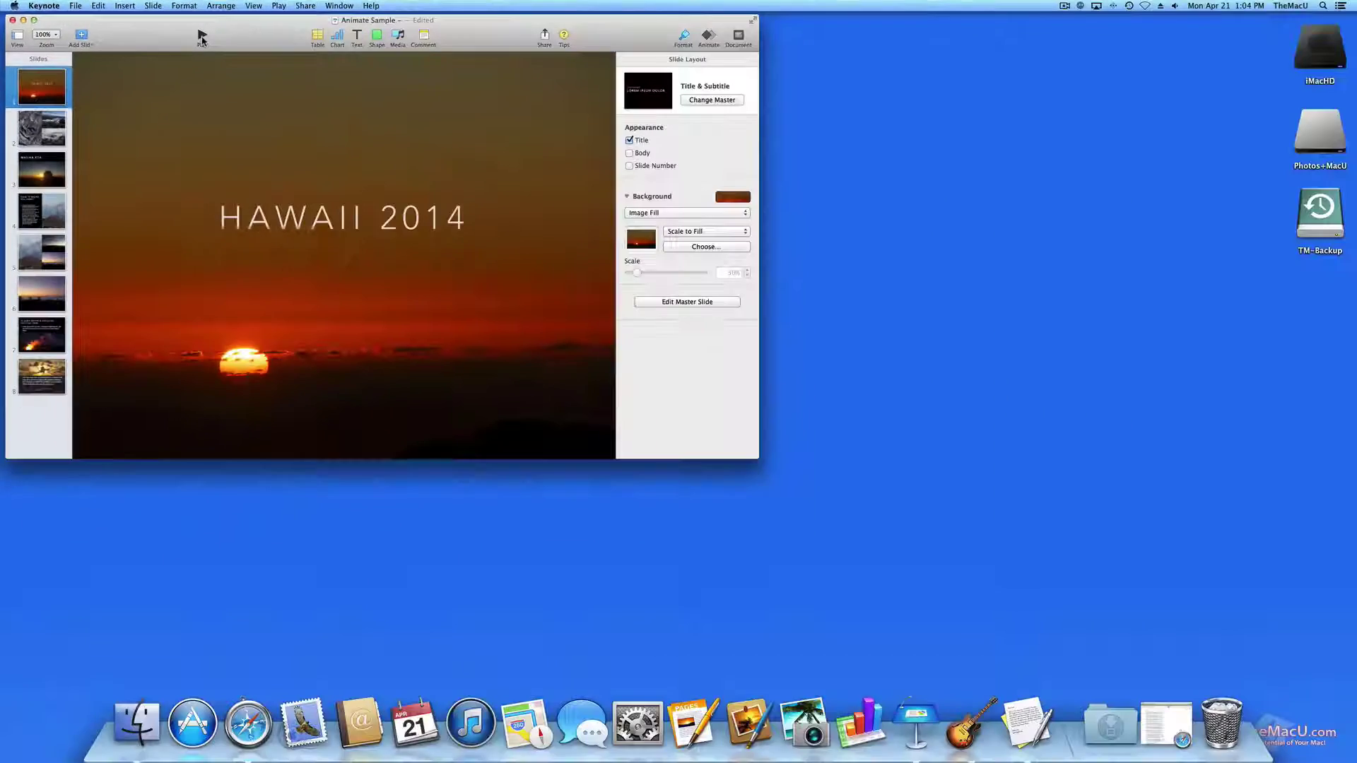
click(202, 37)
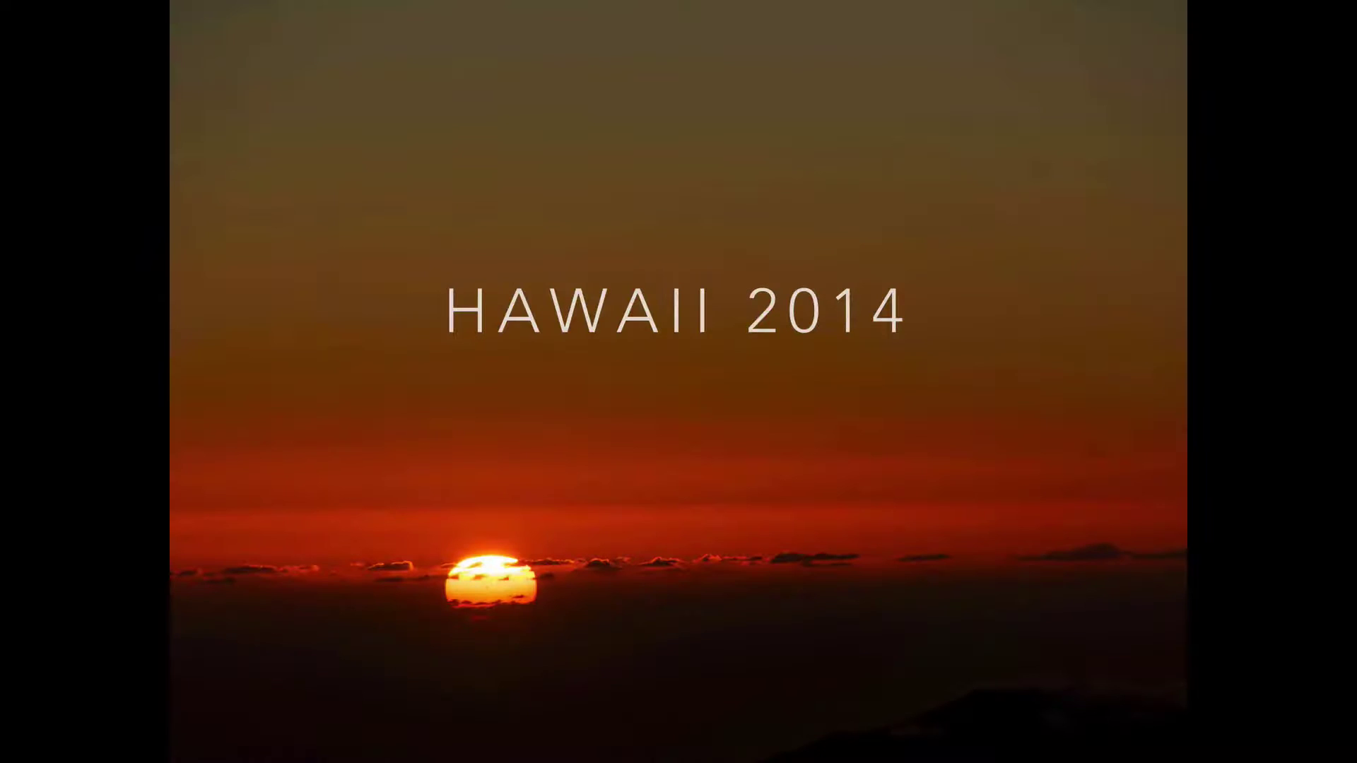
key(Right)
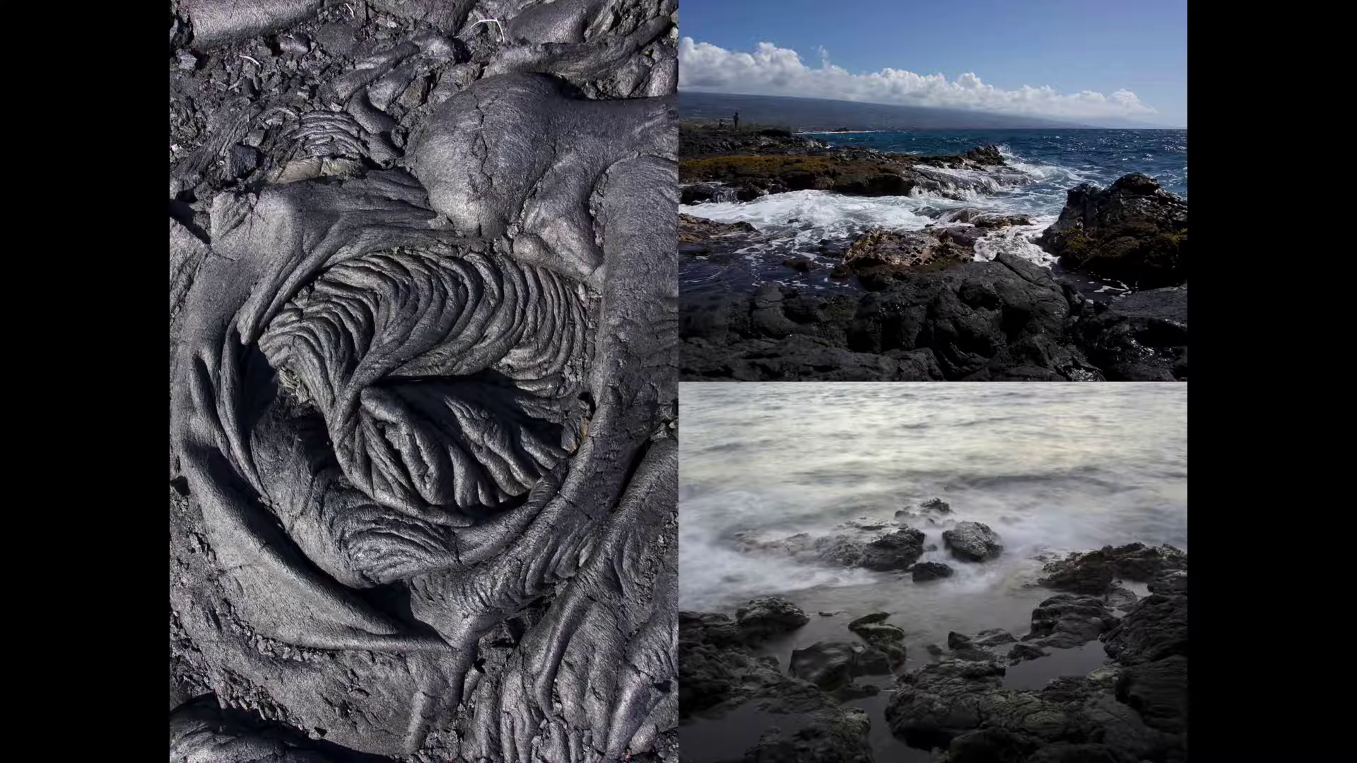
key(Right)
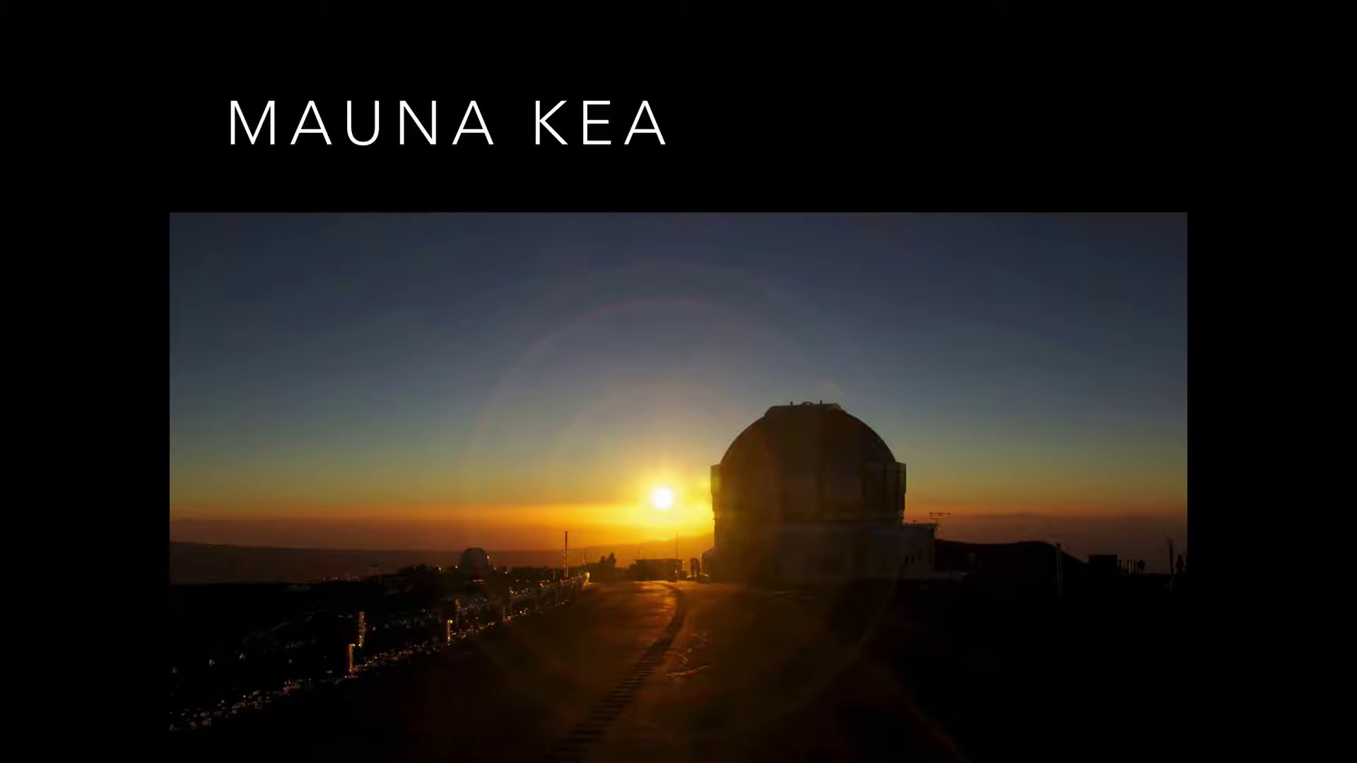
key(Right)
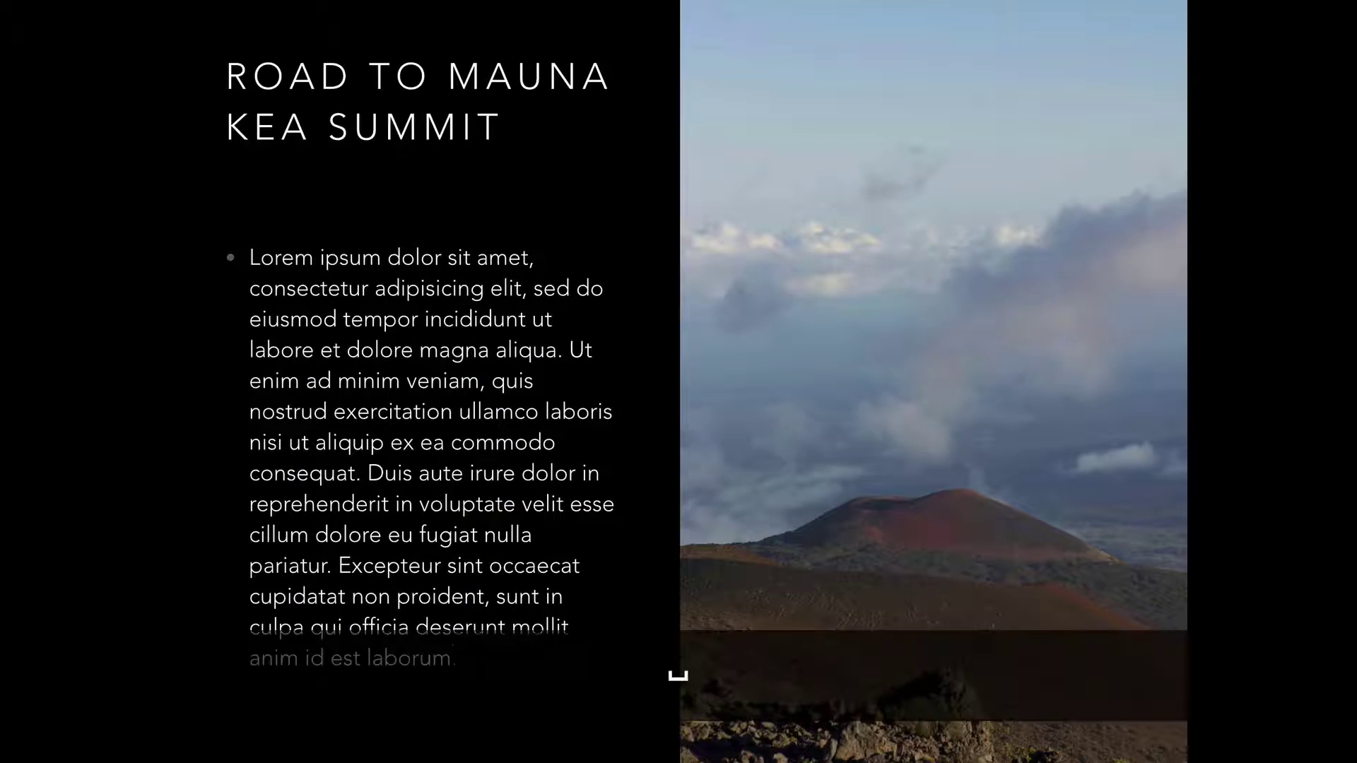
key(space)
key(space)
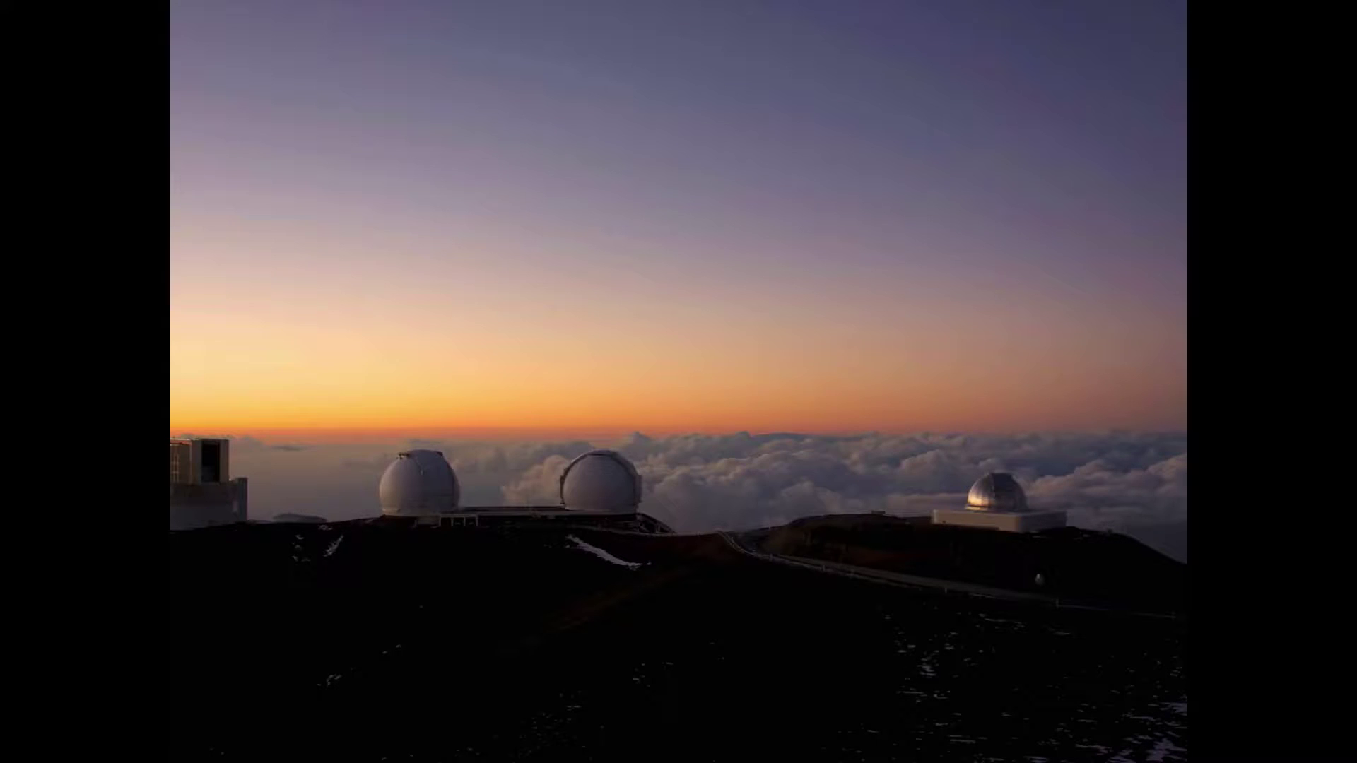
key(space)
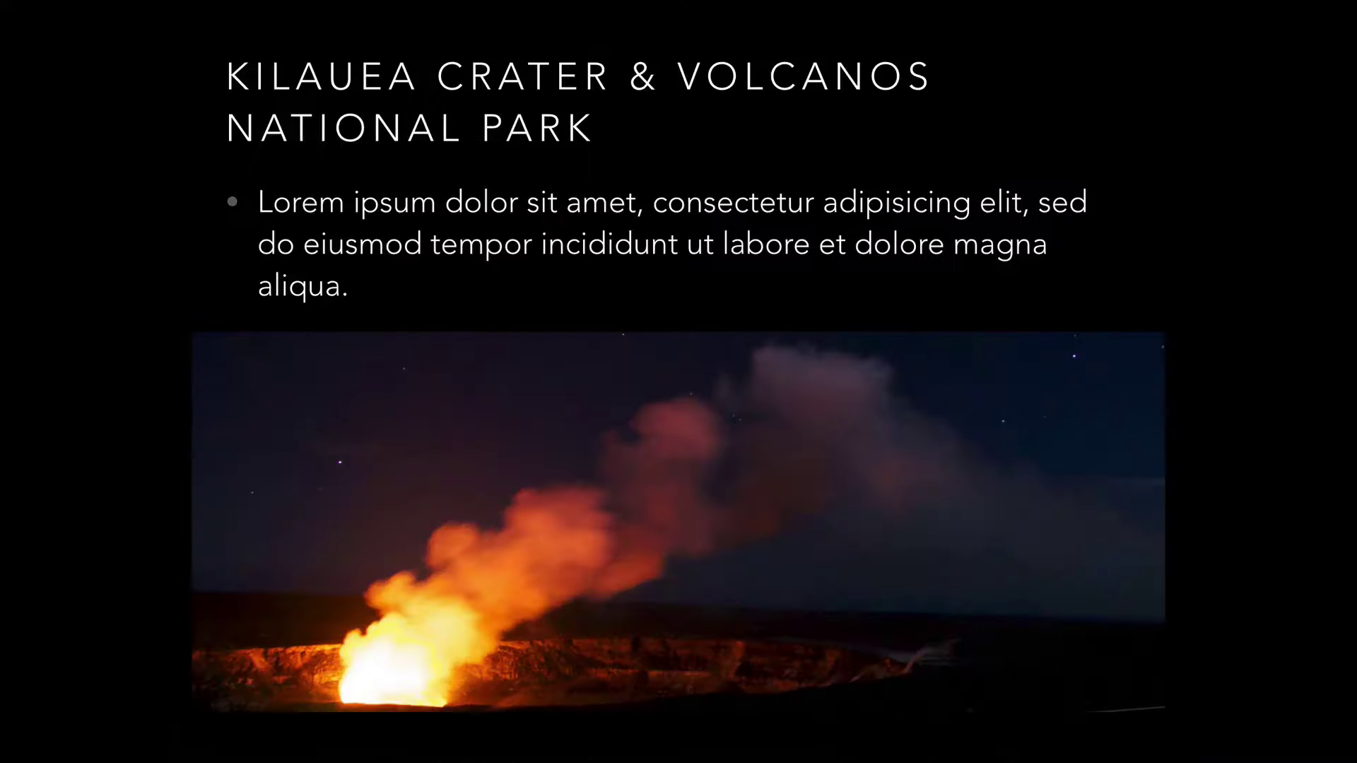
key(space)
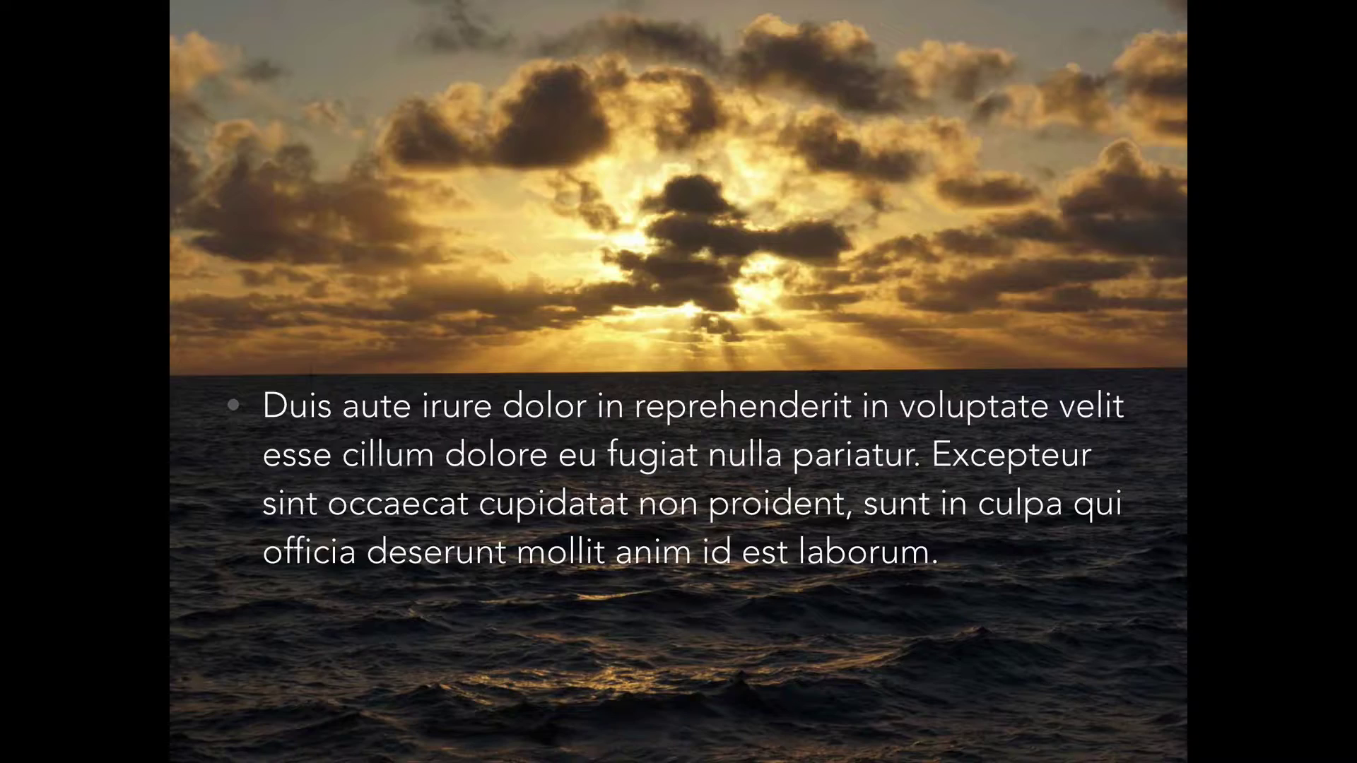
key(Escape)
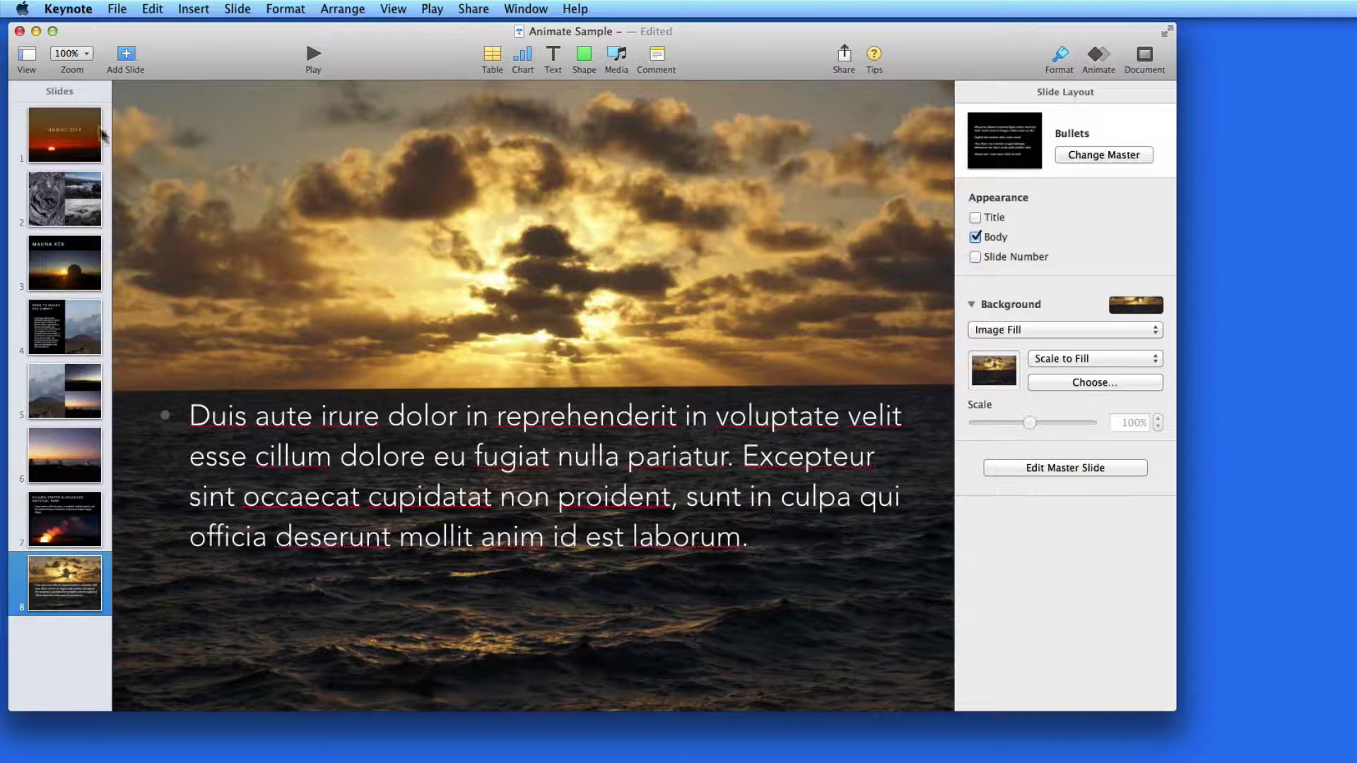
click(71, 125)
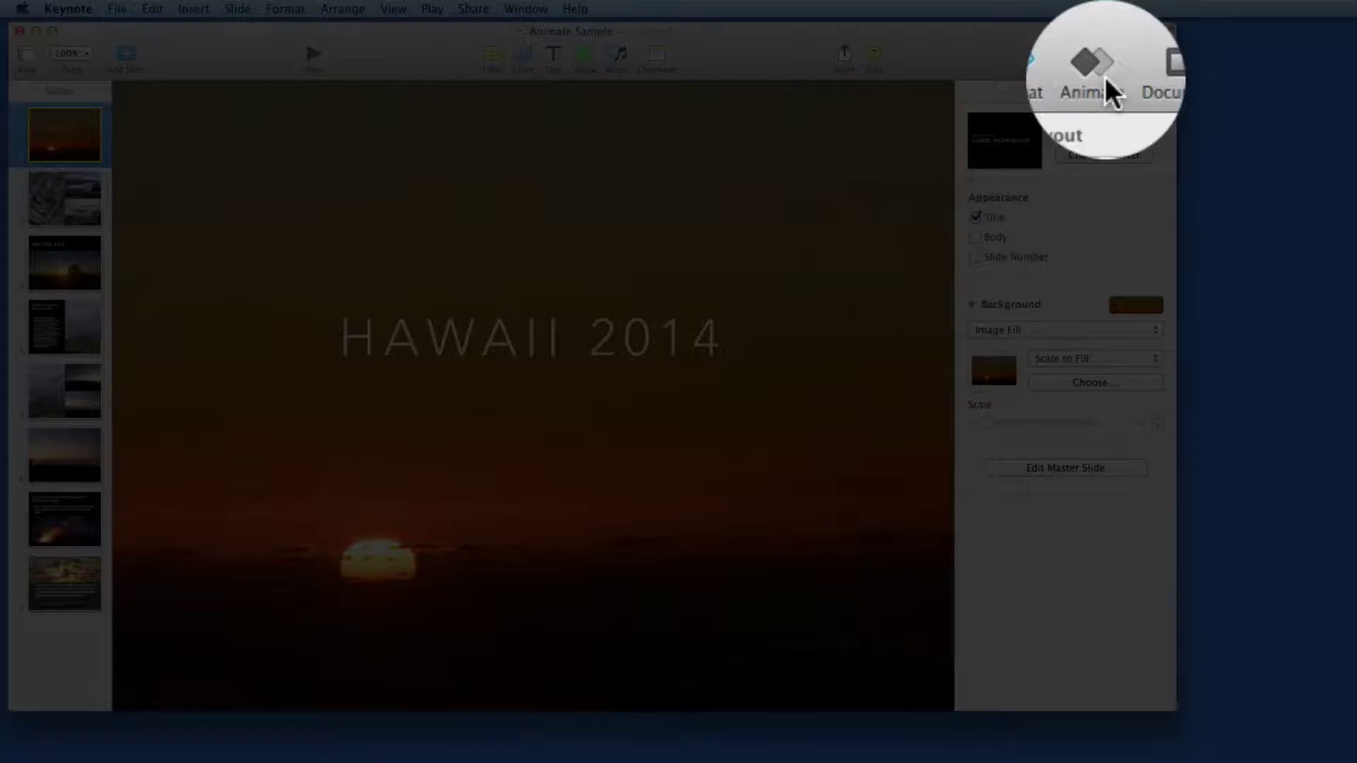
Apply a Wipe transition (0.75 s, from left, on click) to slide 1 and preview it twice.
click(1102, 61)
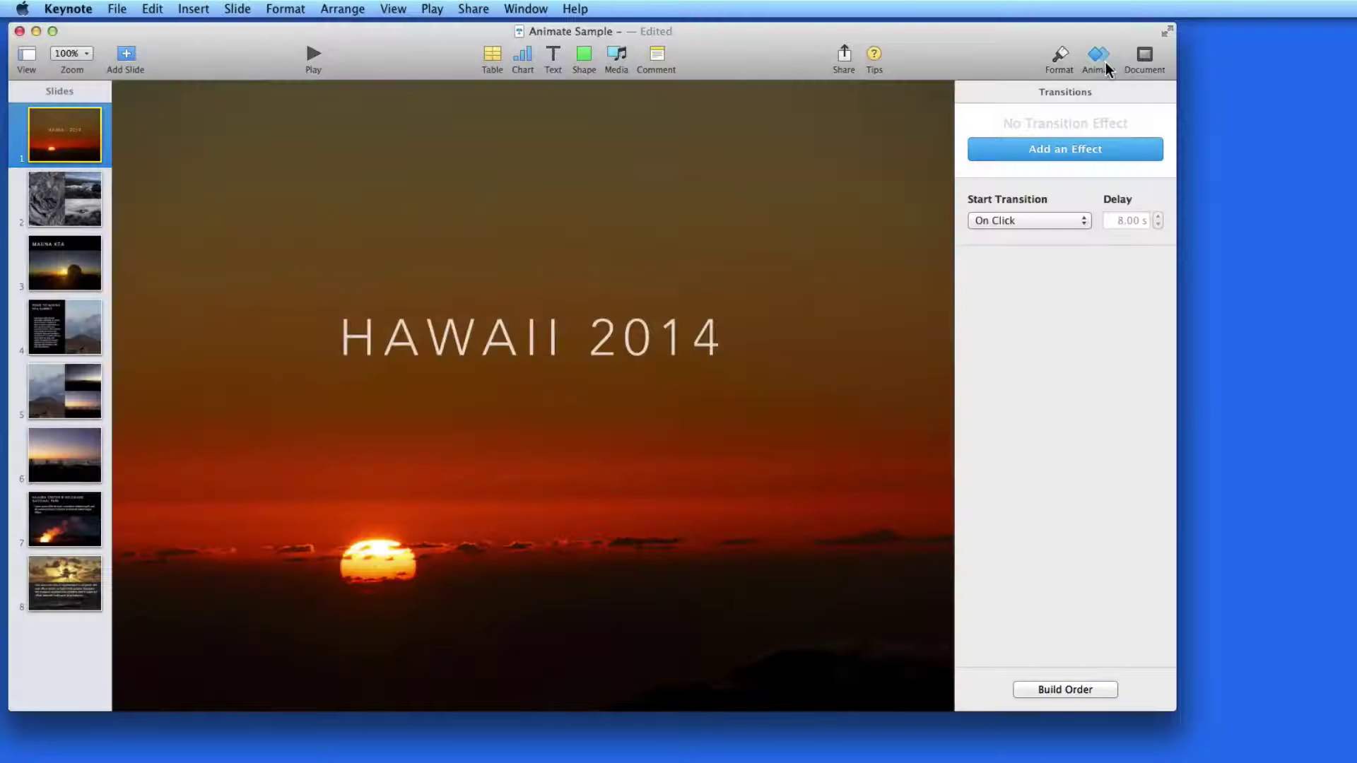
click(1130, 150)
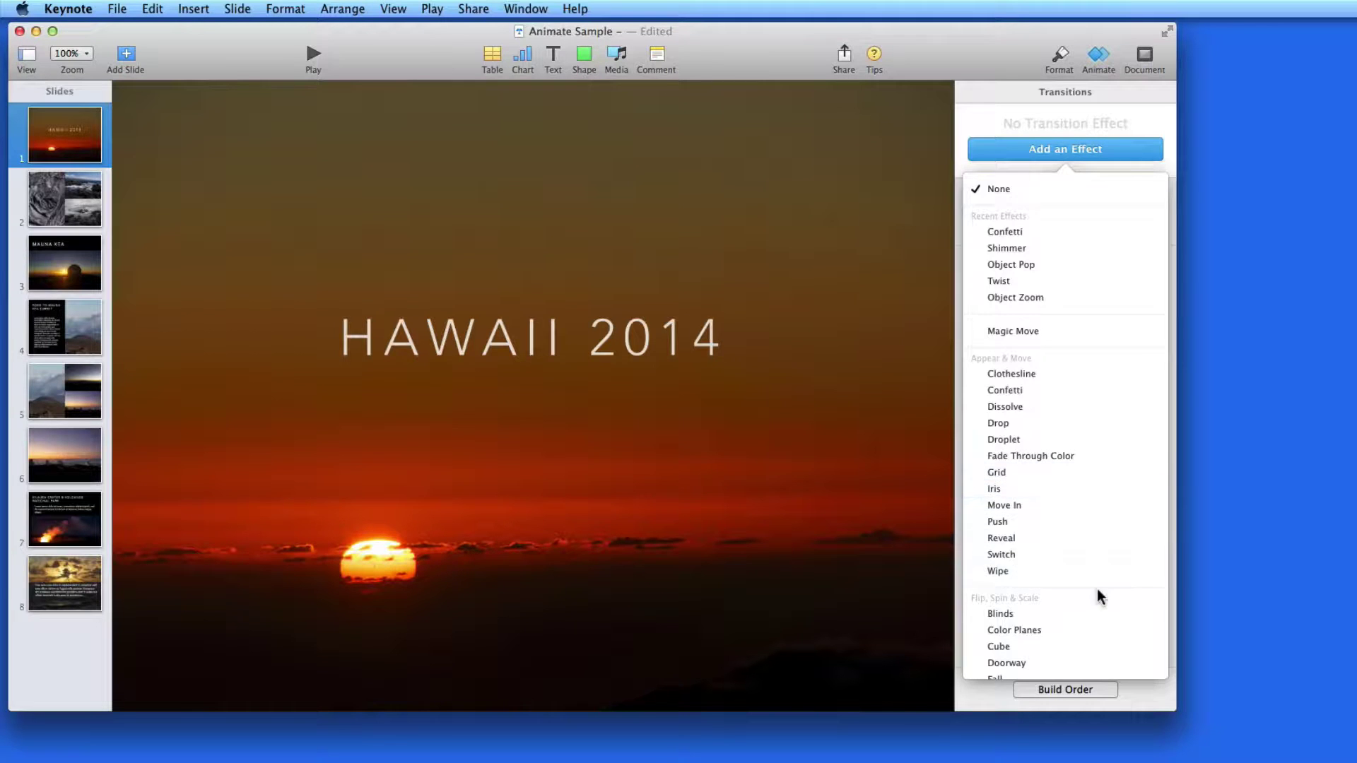
scroll(1099, 593, down, 4)
scroll(1099, 596, down, 9)
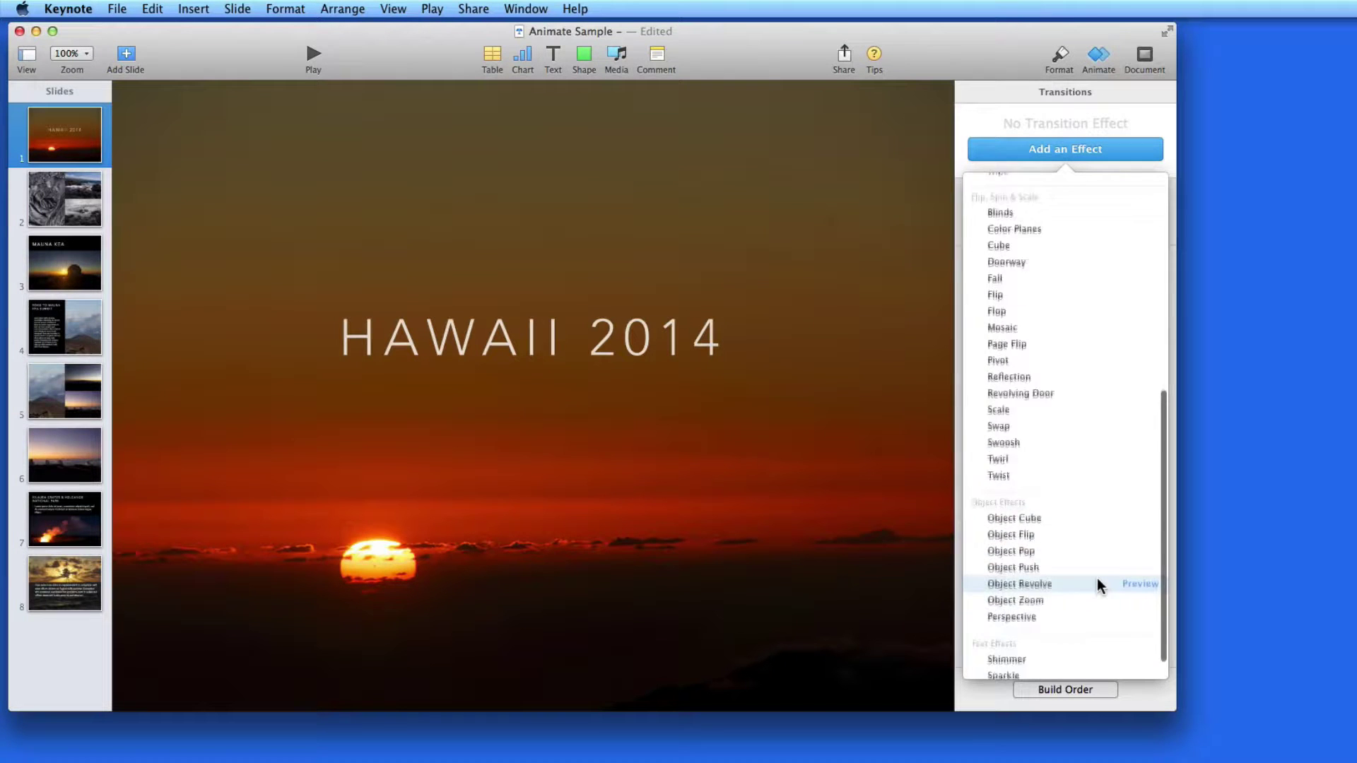
scroll(1097, 578, up, 14)
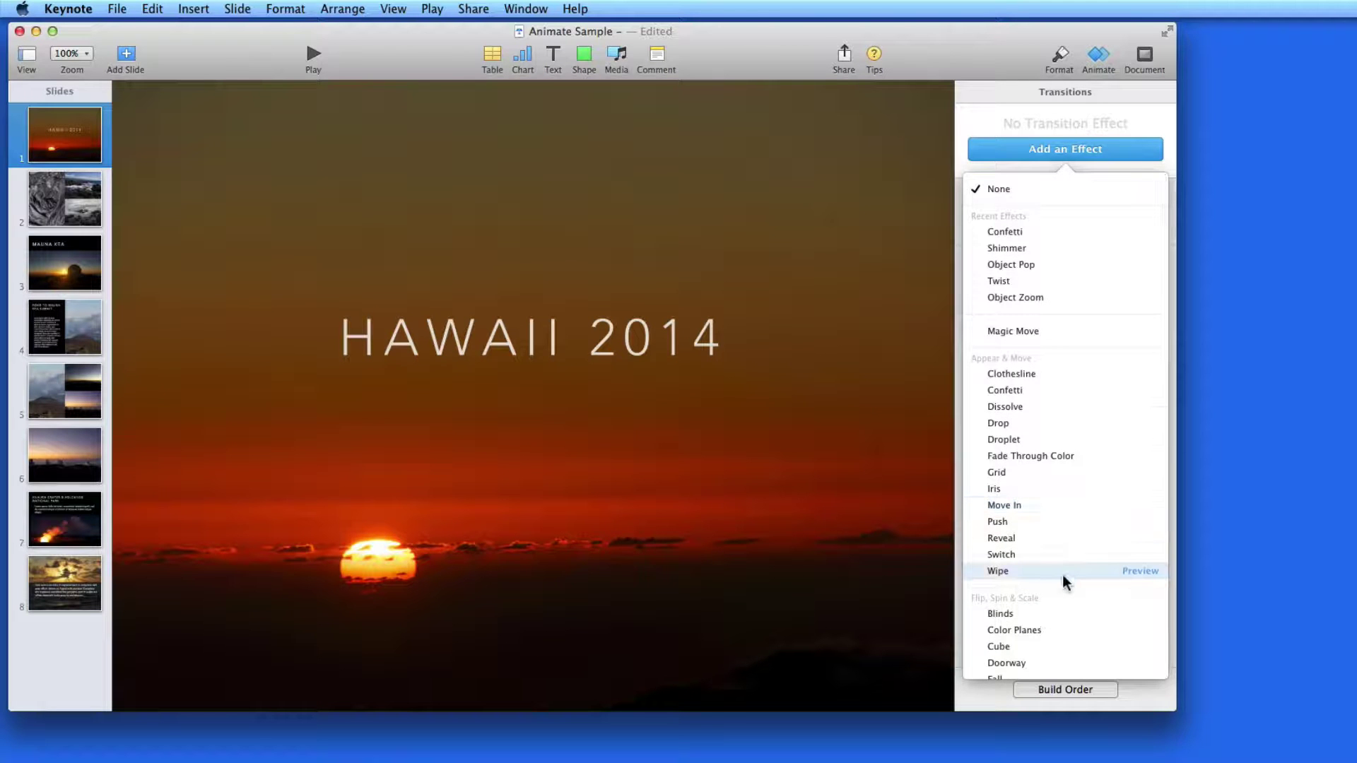
click(1062, 574)
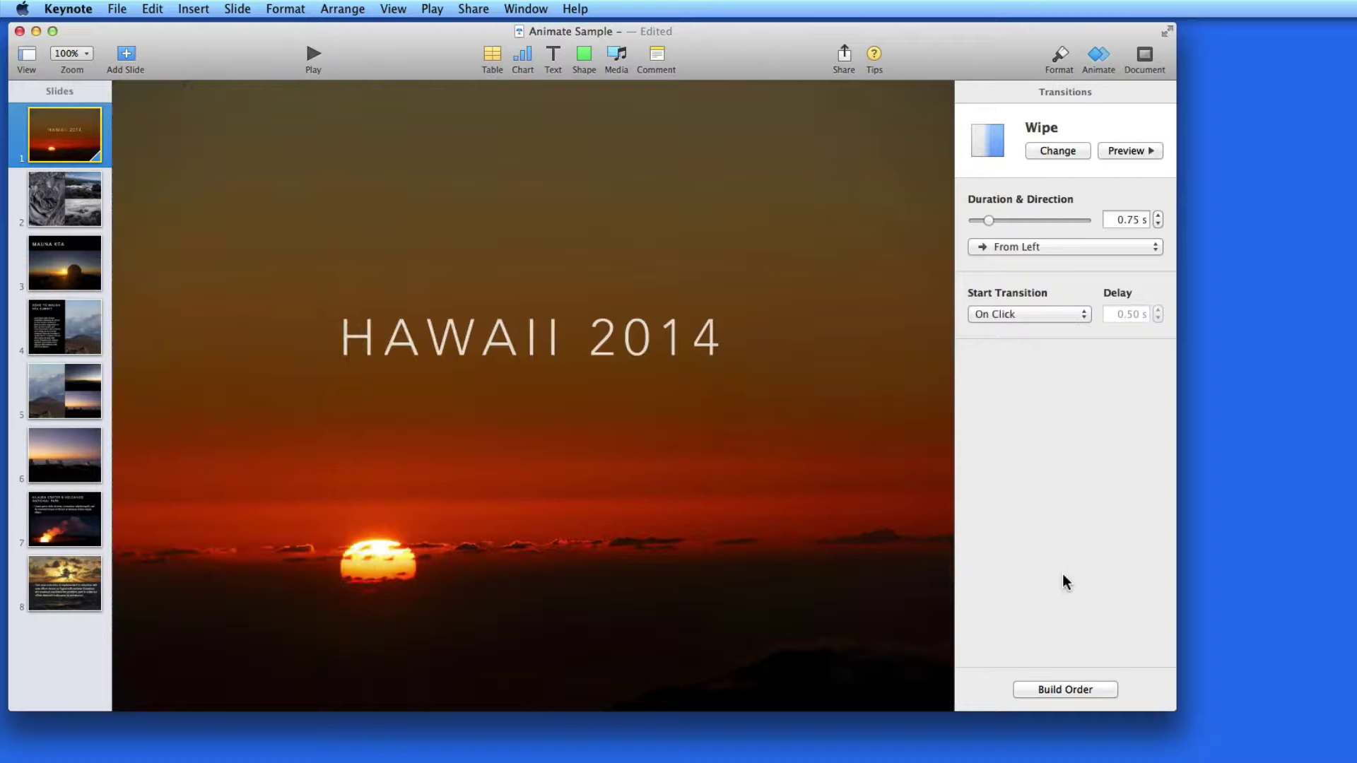
click(1126, 154)
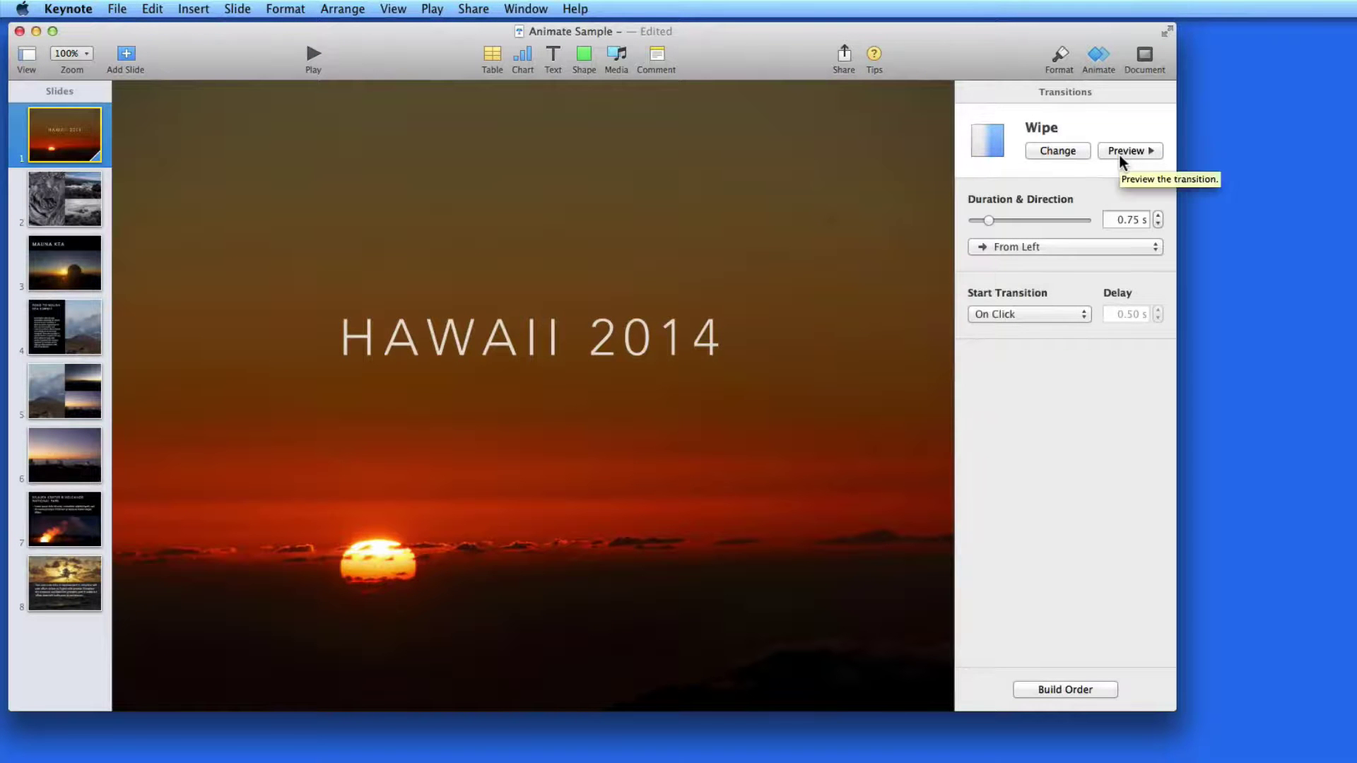
click(1119, 155)
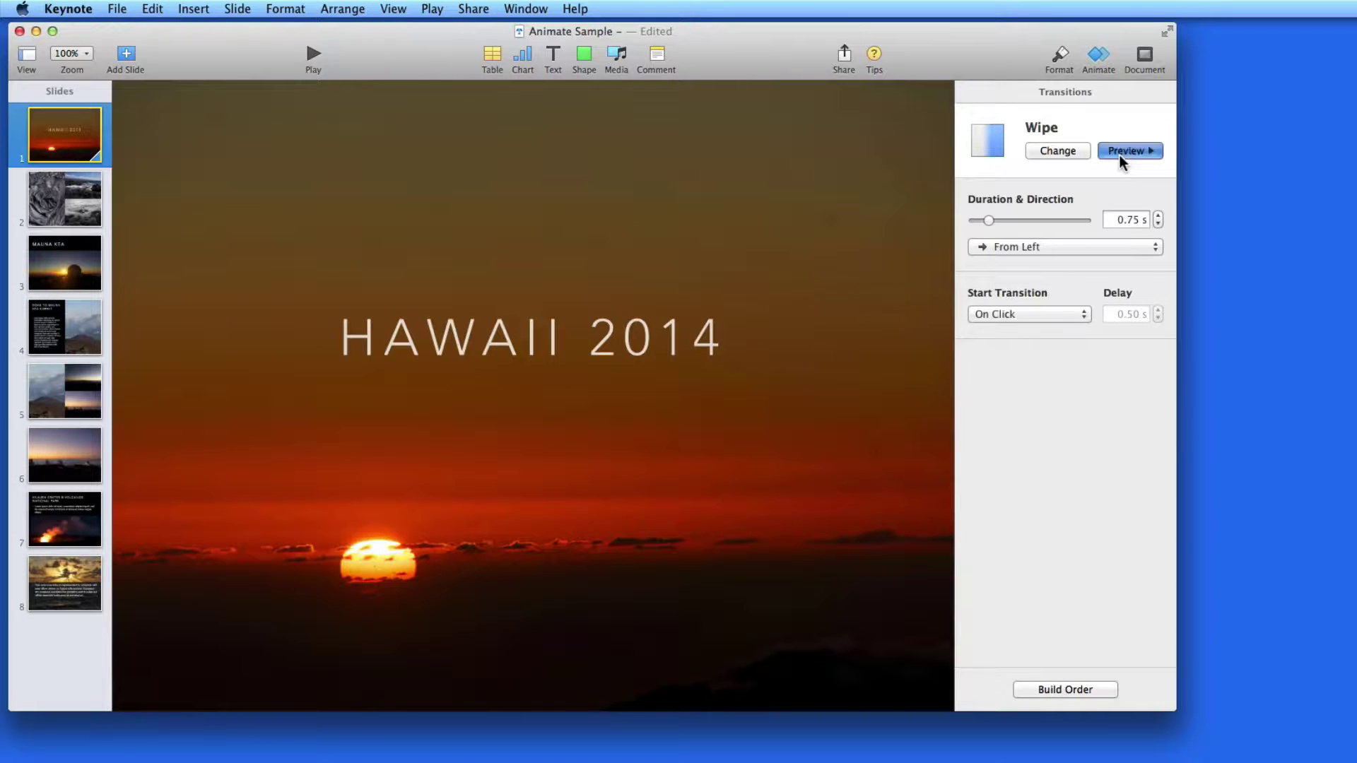
click(1119, 155)
Lengthen the Wipe transition to 2.00 s and preview it.
click(1116, 220)
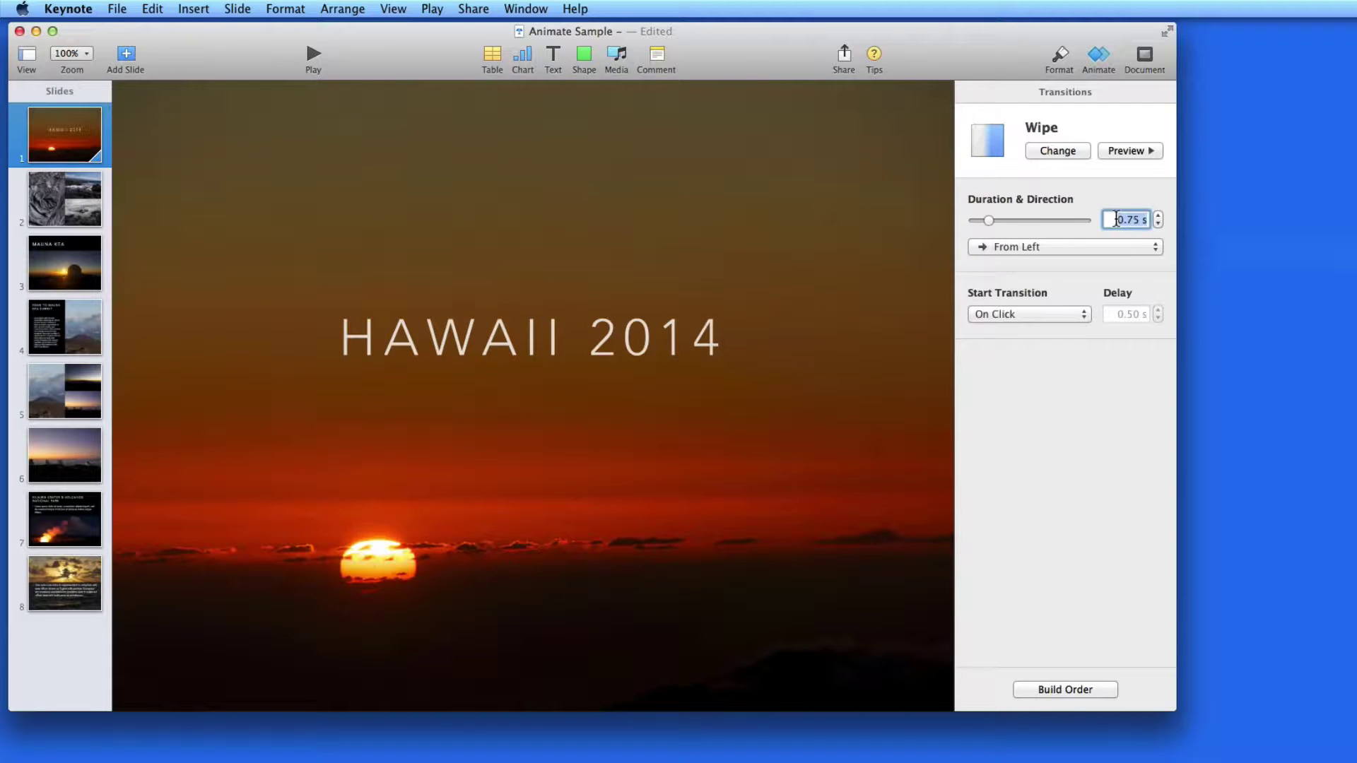
text(2)
key(Return)
click(1118, 146)
Preview the Wipe From Top and From Top Right, then settle on From Top.
click(1097, 249)
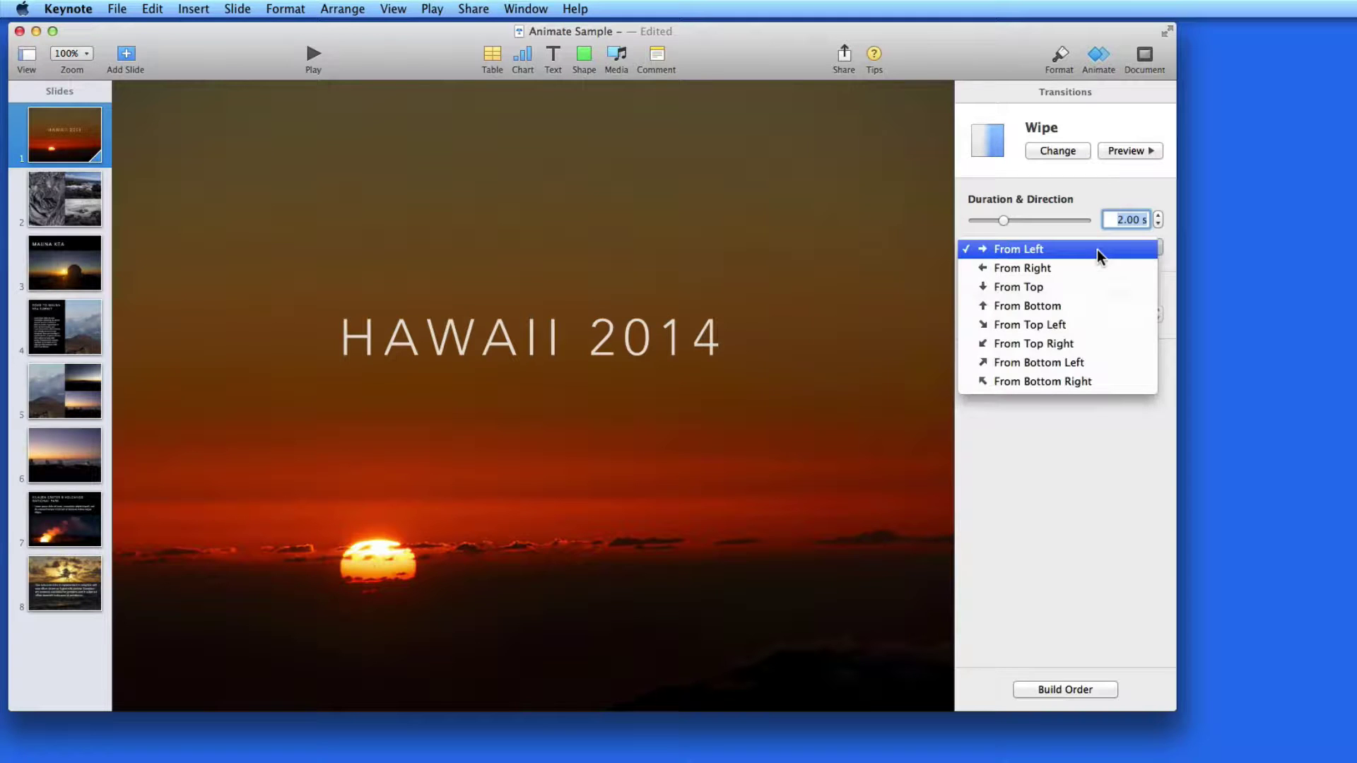
click(1074, 286)
click(1127, 149)
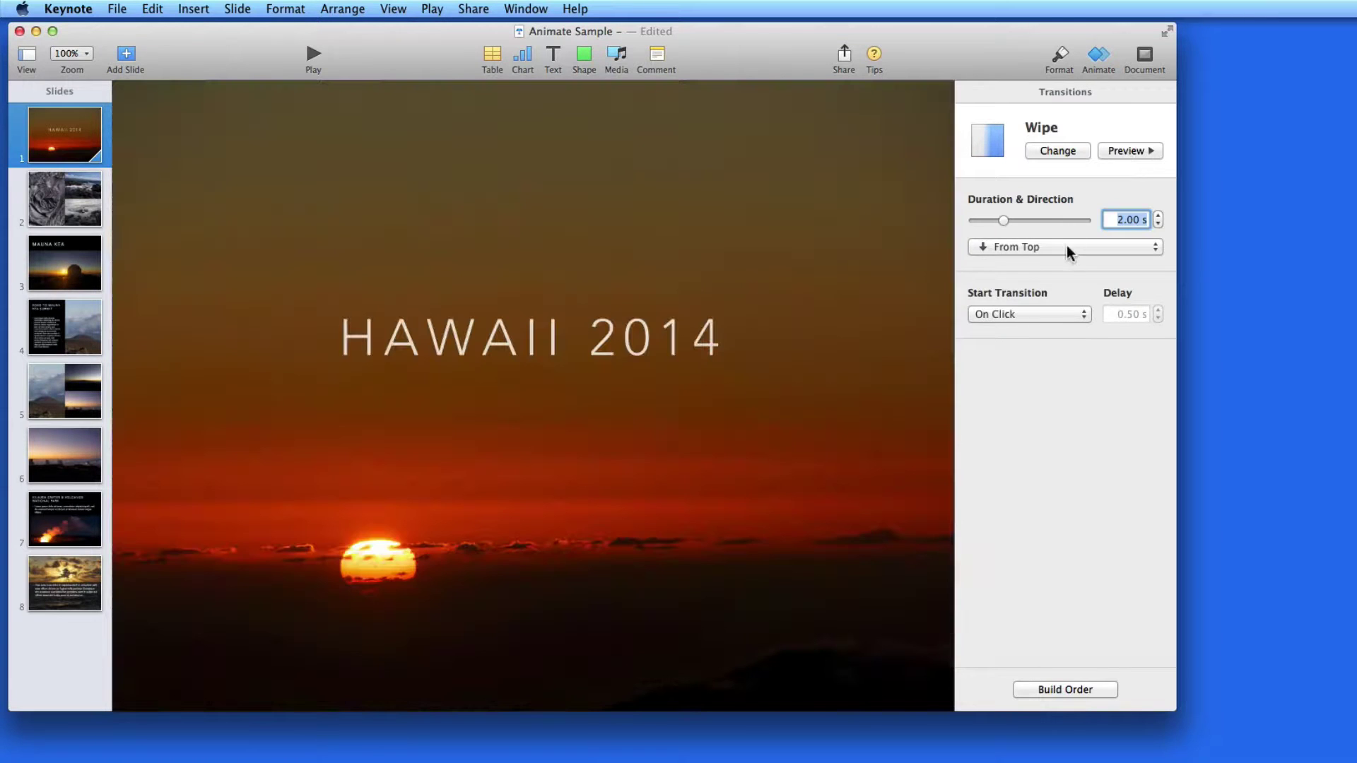
click(1065, 246)
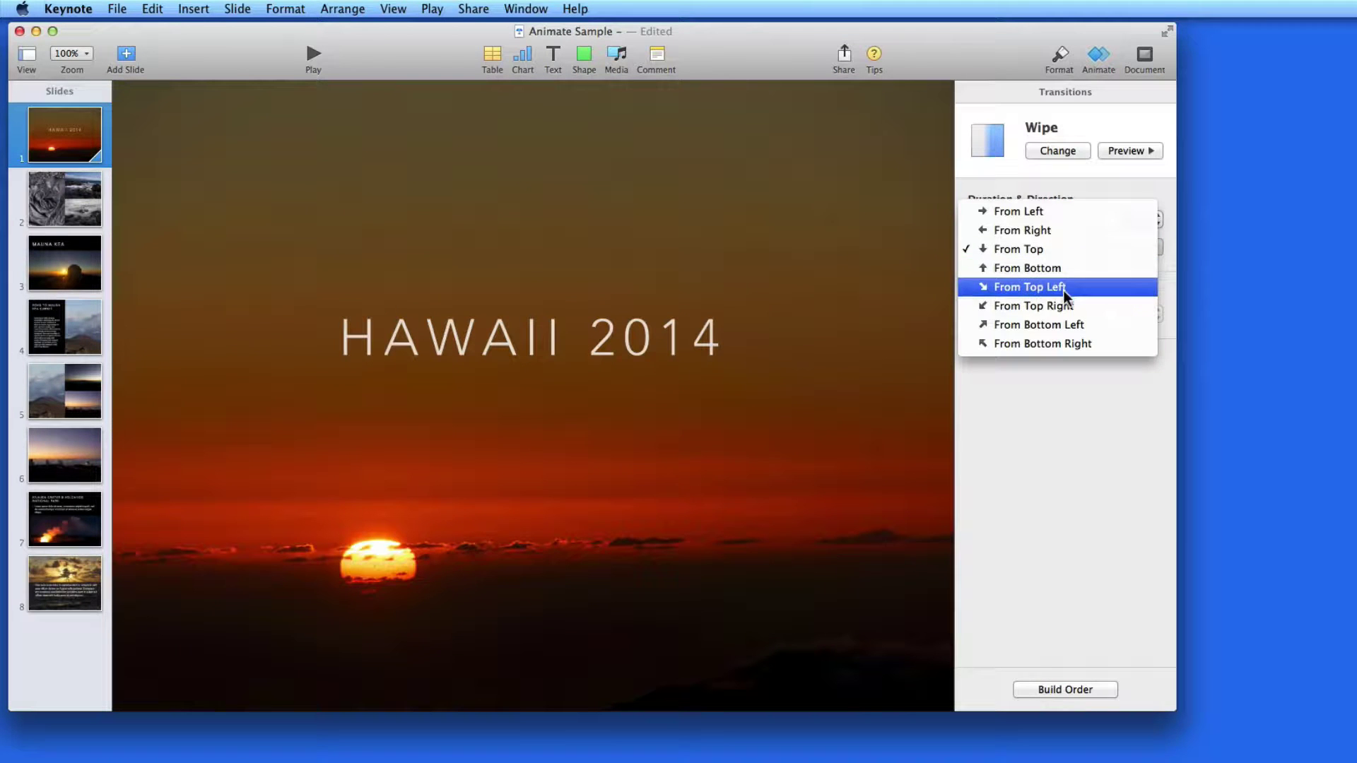
click(1056, 306)
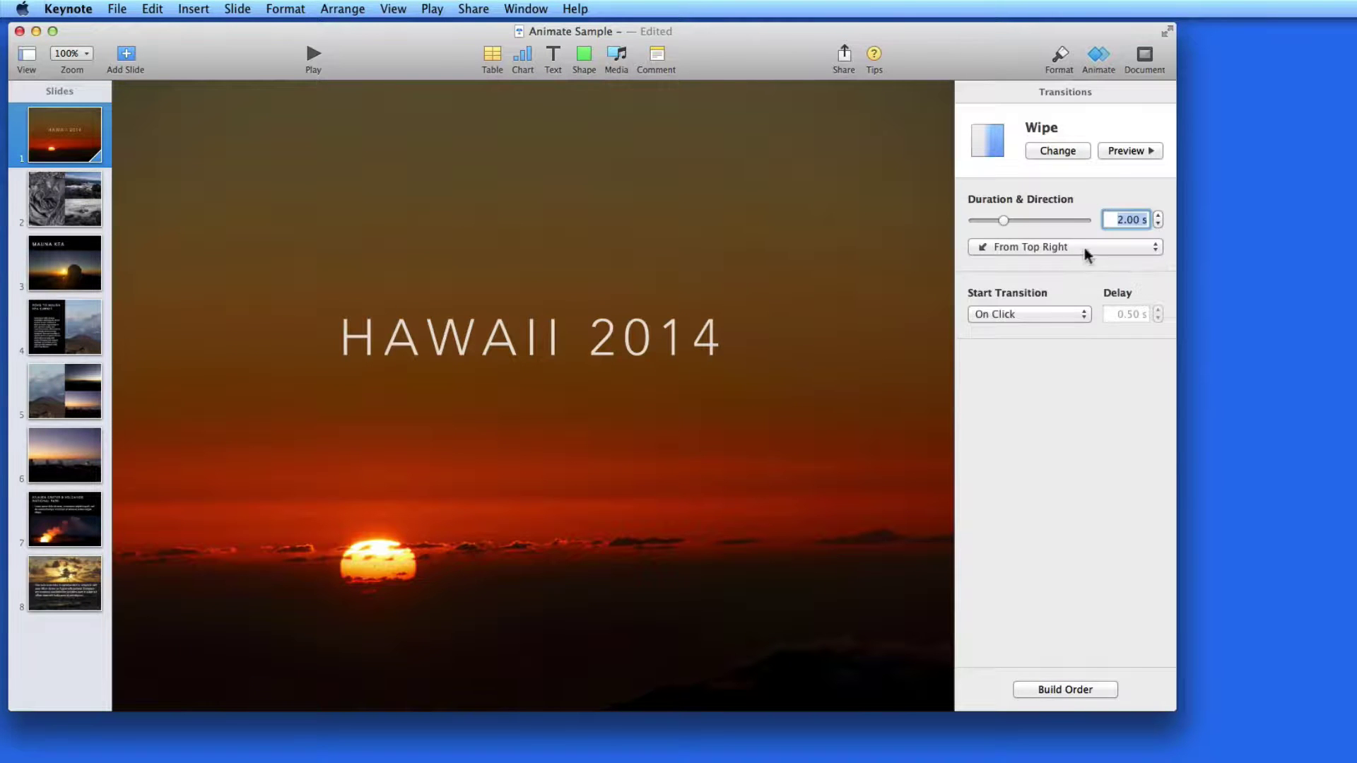
click(1128, 151)
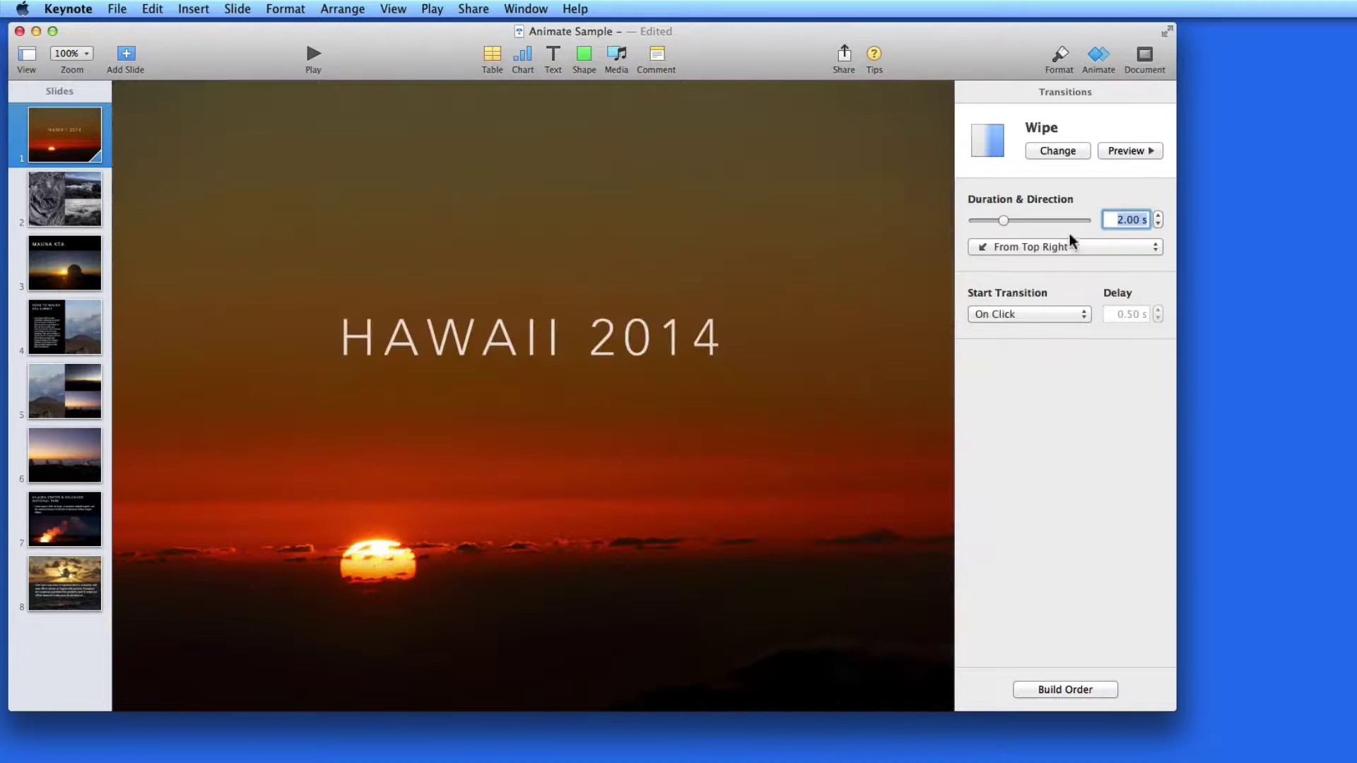
click(1067, 246)
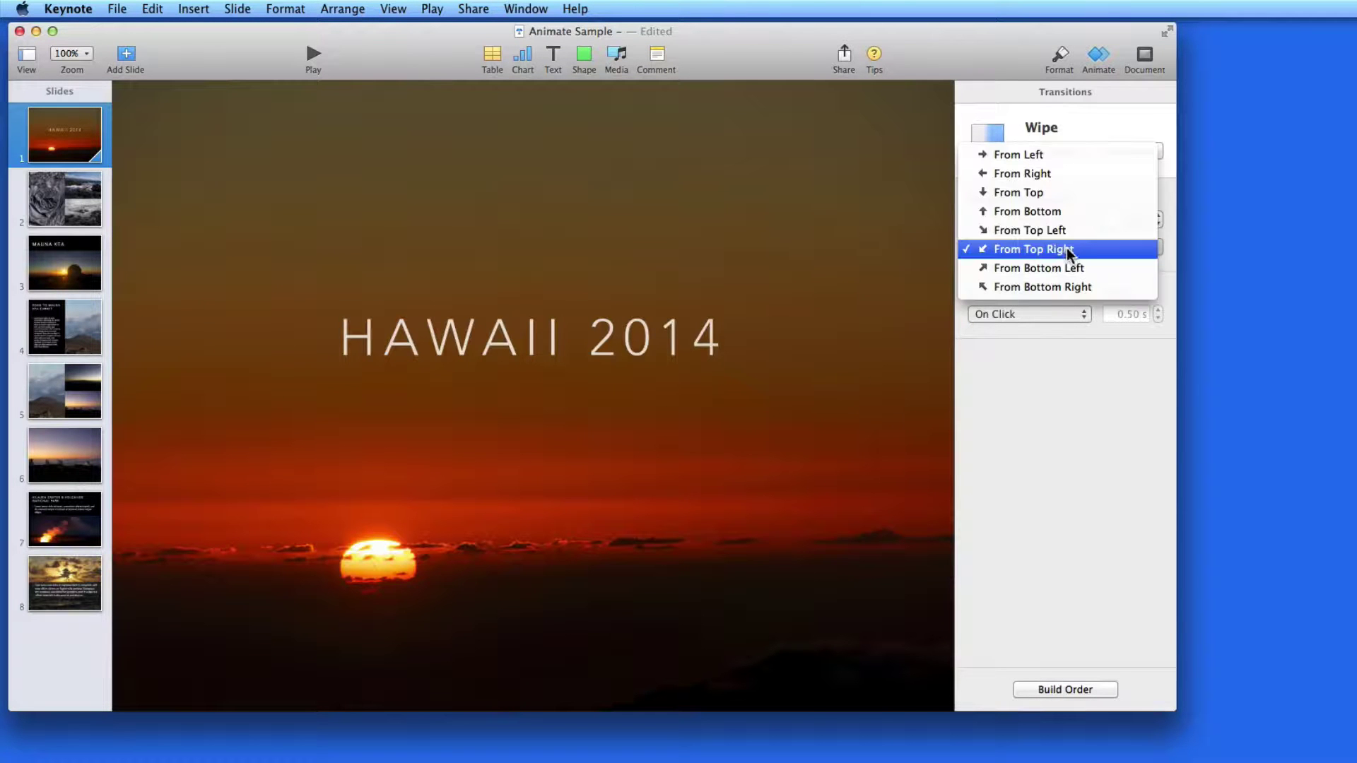
click(1062, 195)
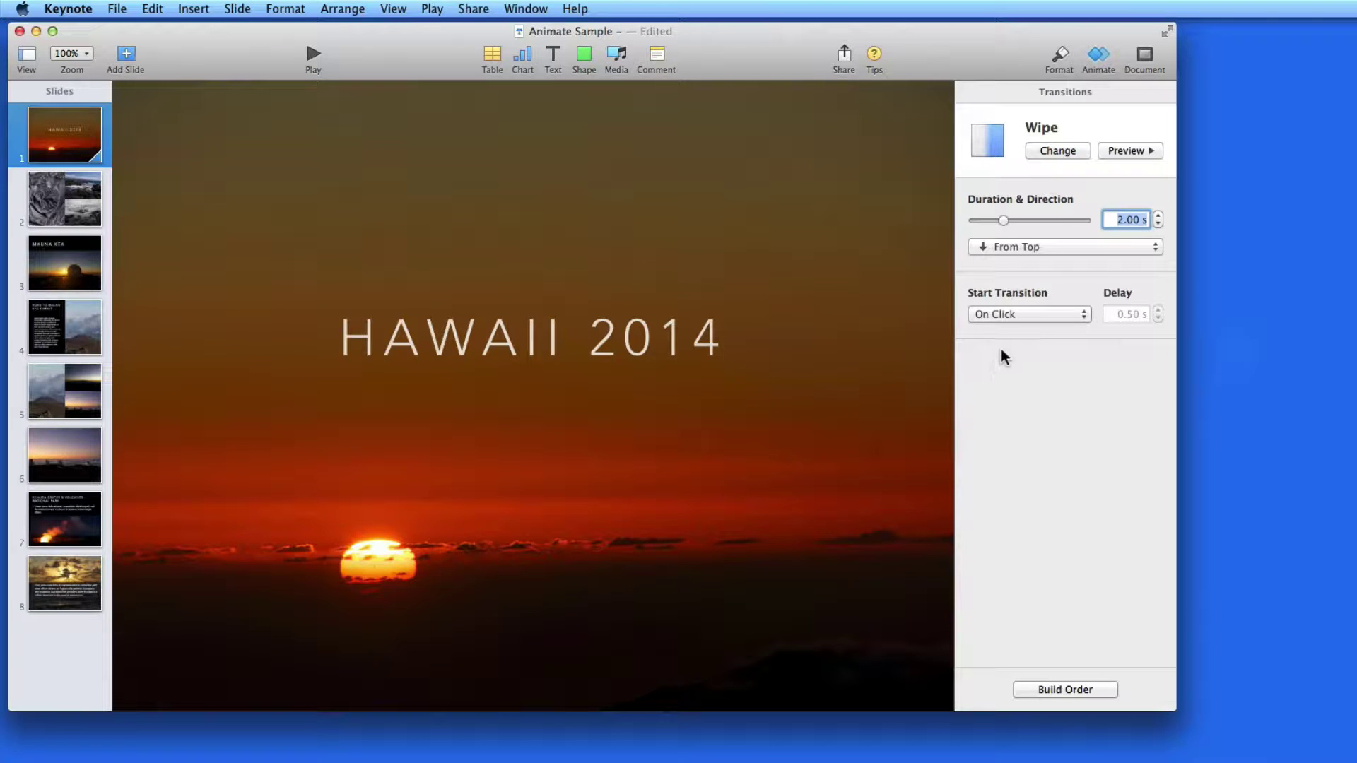
click(1046, 315)
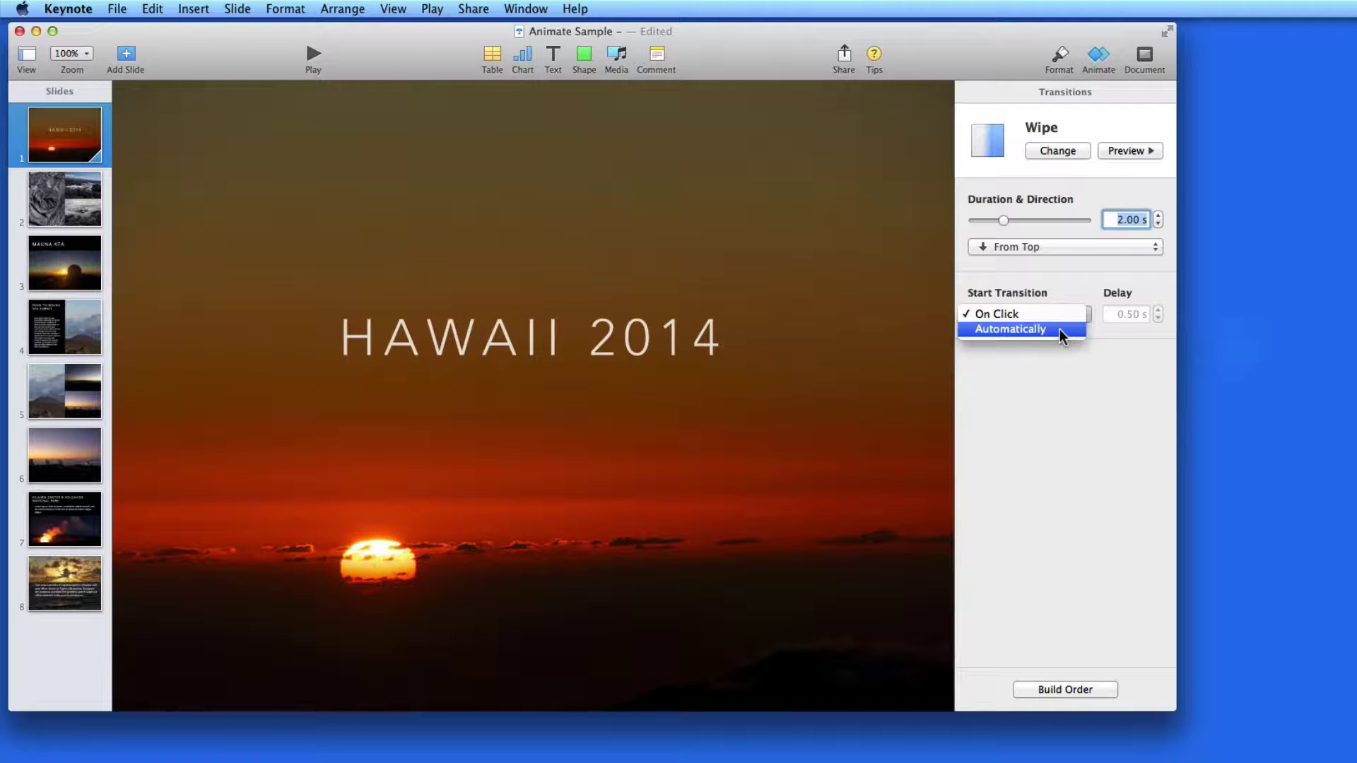
Set slide 1's transition to start automatically with a 5.00 s delay, then revert to On Click.
click(1059, 330)
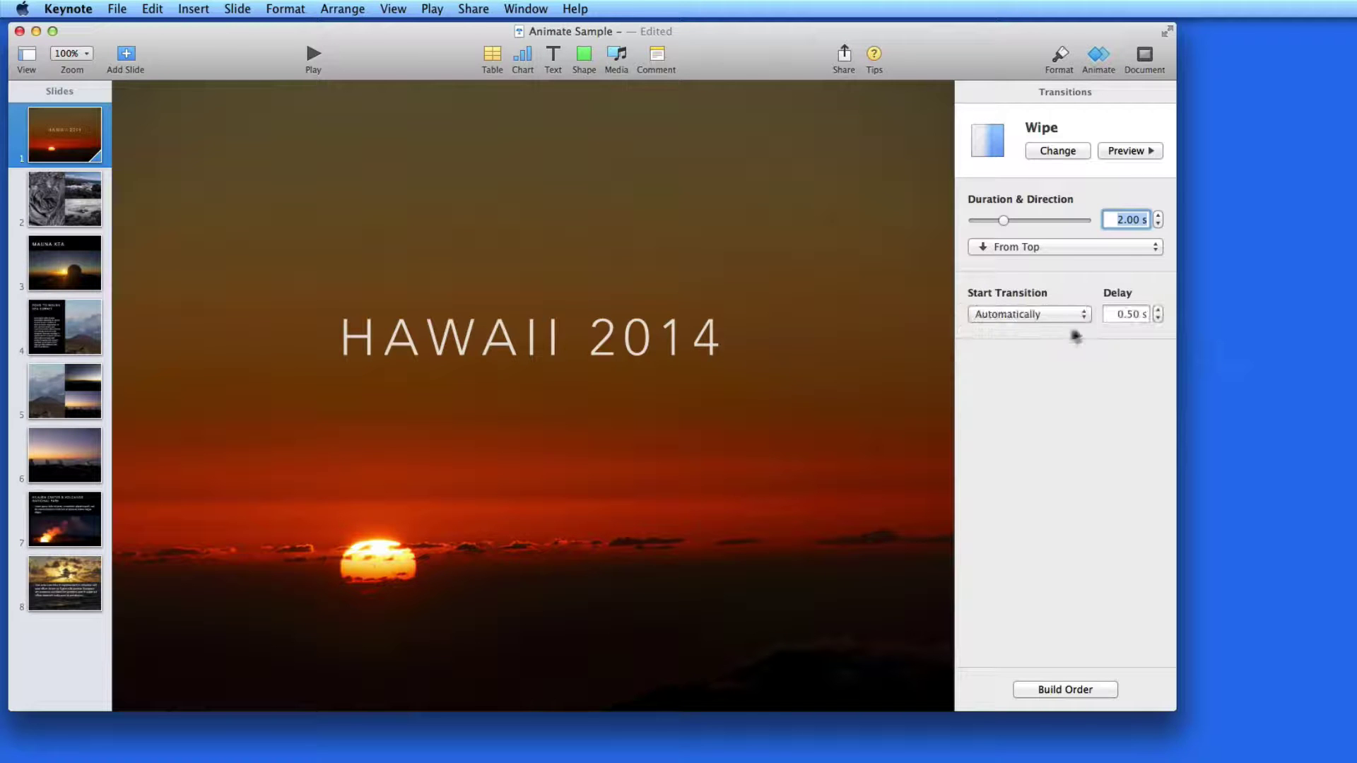
click(1117, 316)
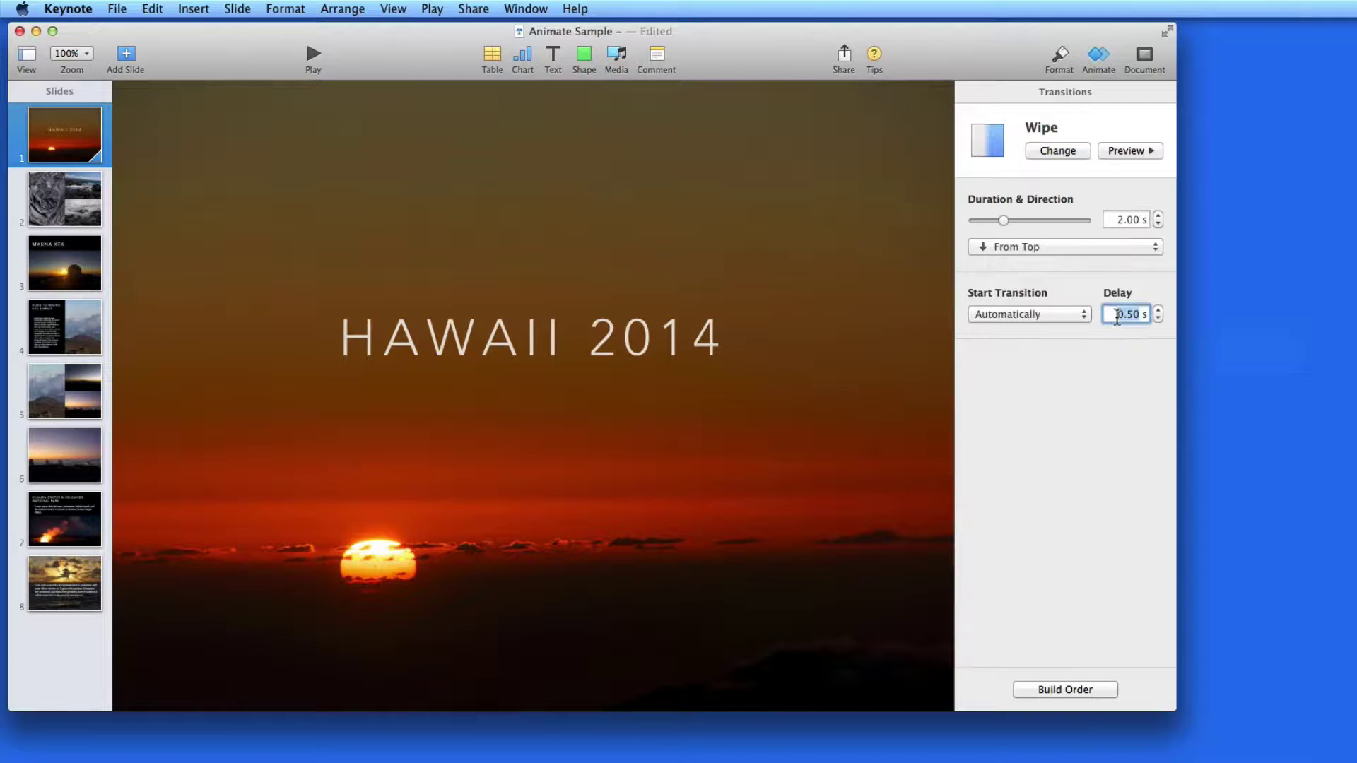
text(5)
key(Return)
click(1026, 316)
click(1026, 298)
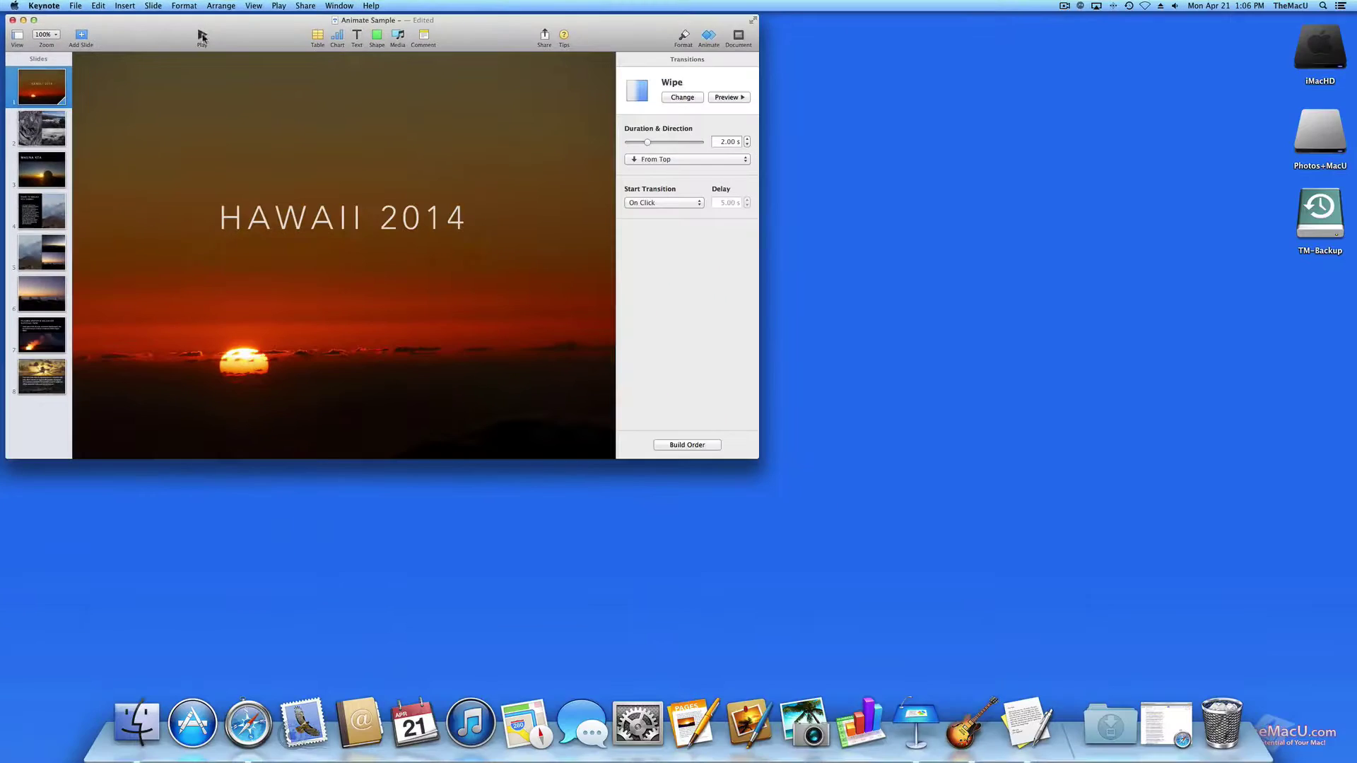
Play the slideshow through the lava and coast and MAUNA KEA slides, then exit.
click(202, 37)
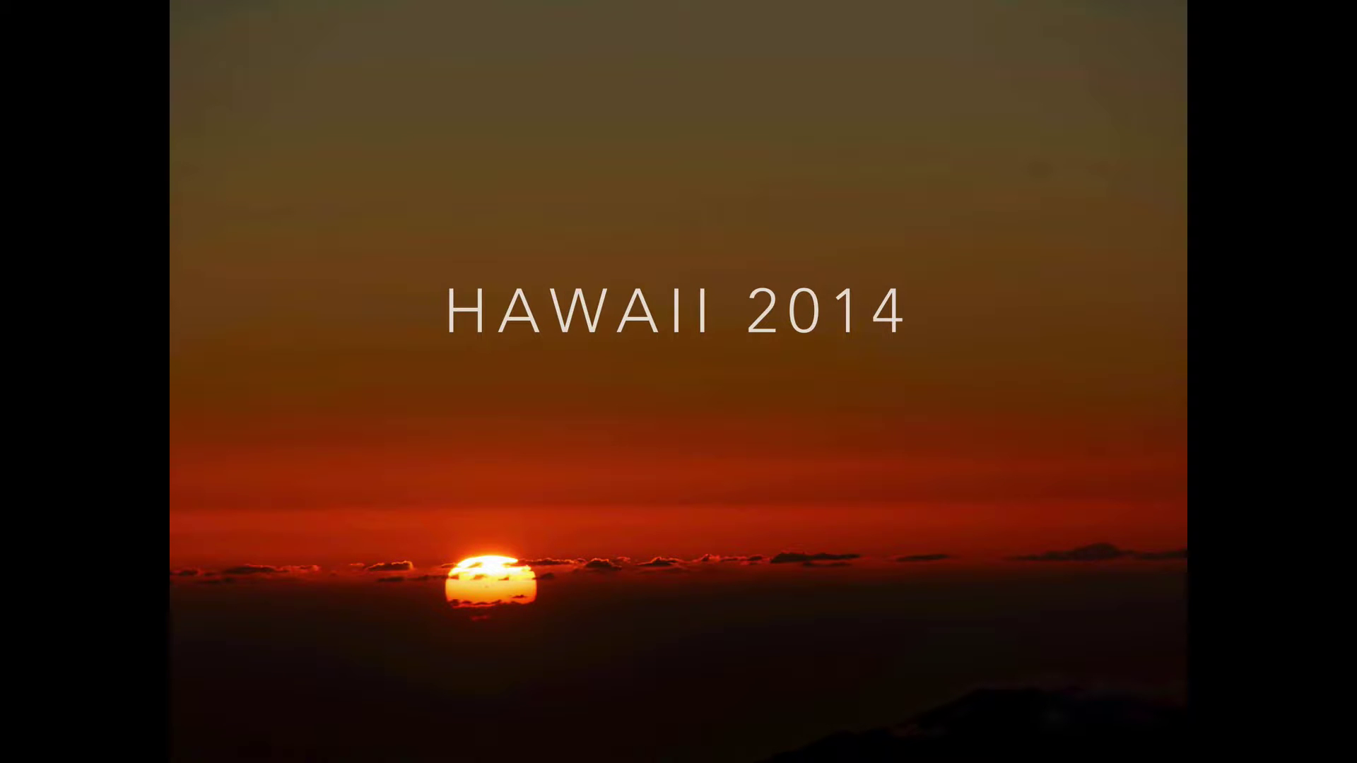
click(678, 672)
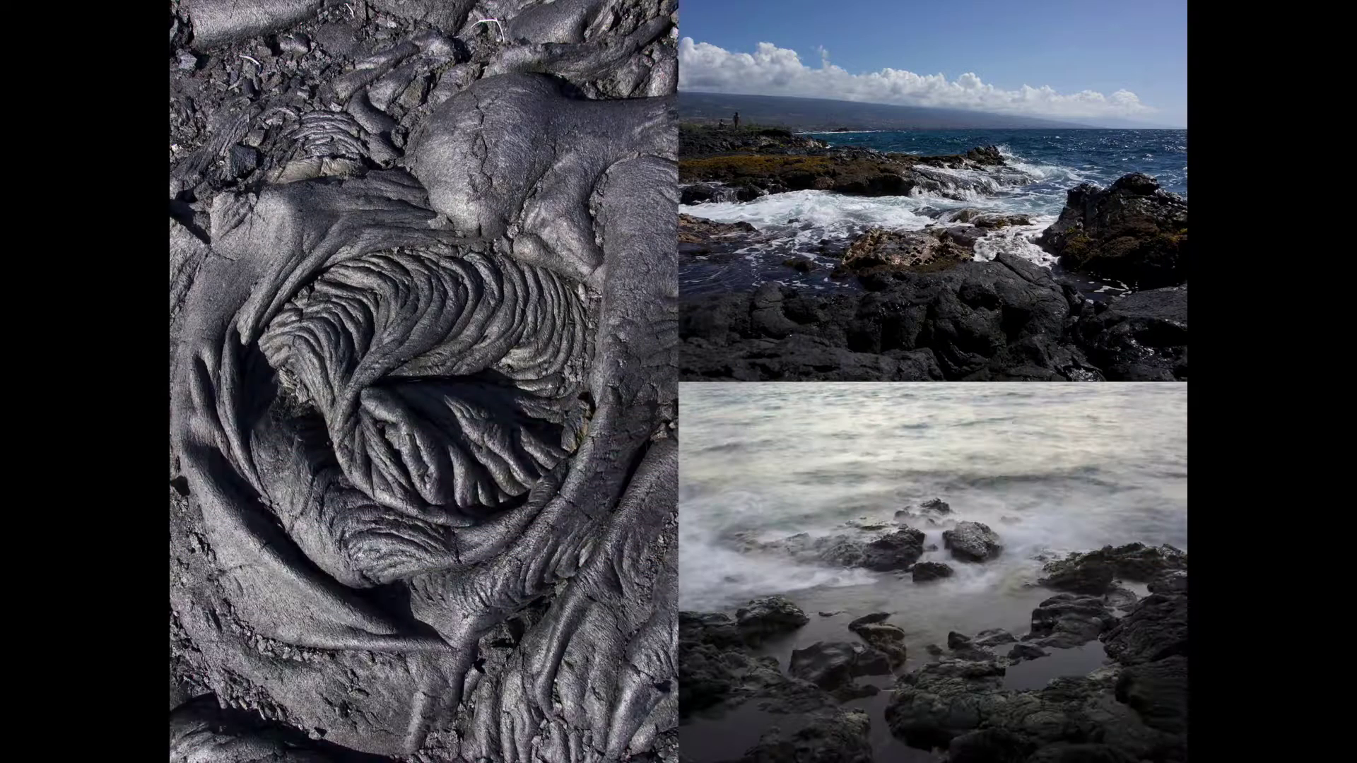
key(Right)
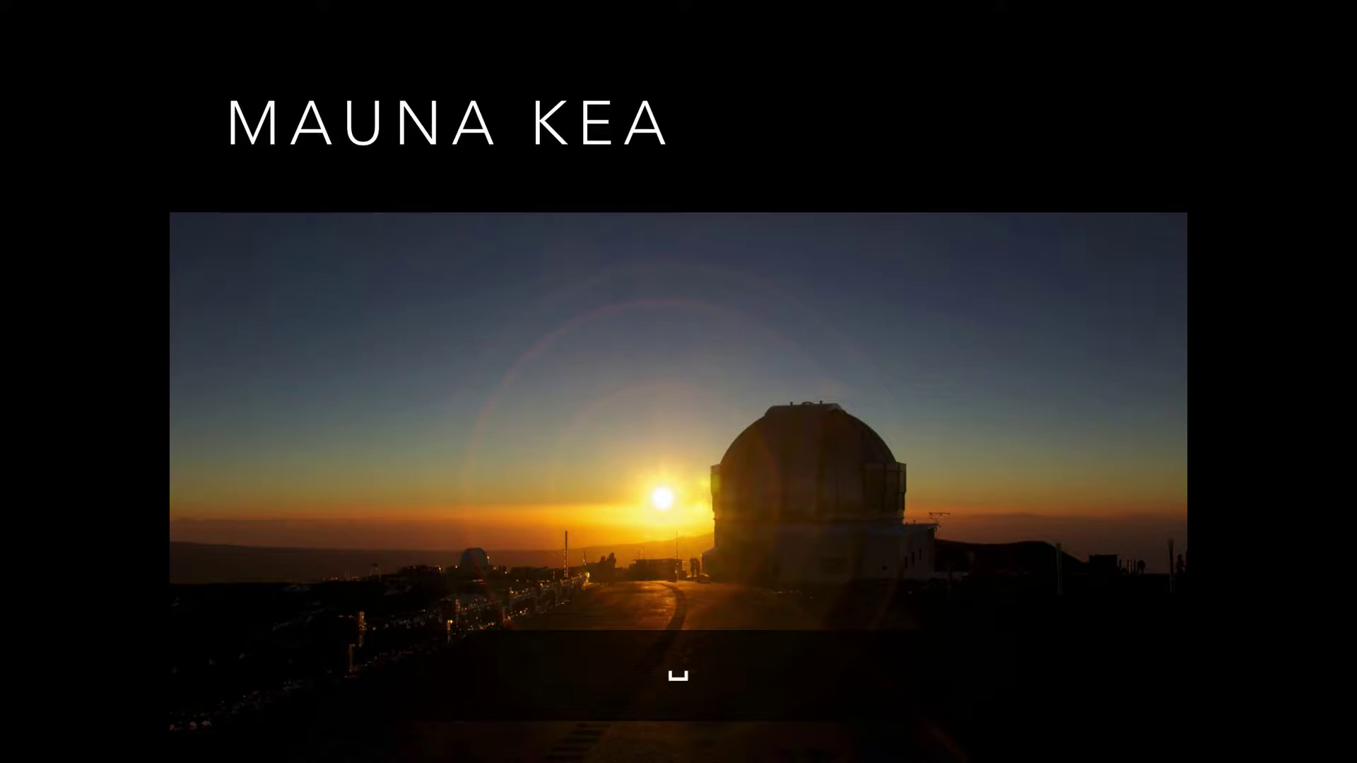
key(Escape)
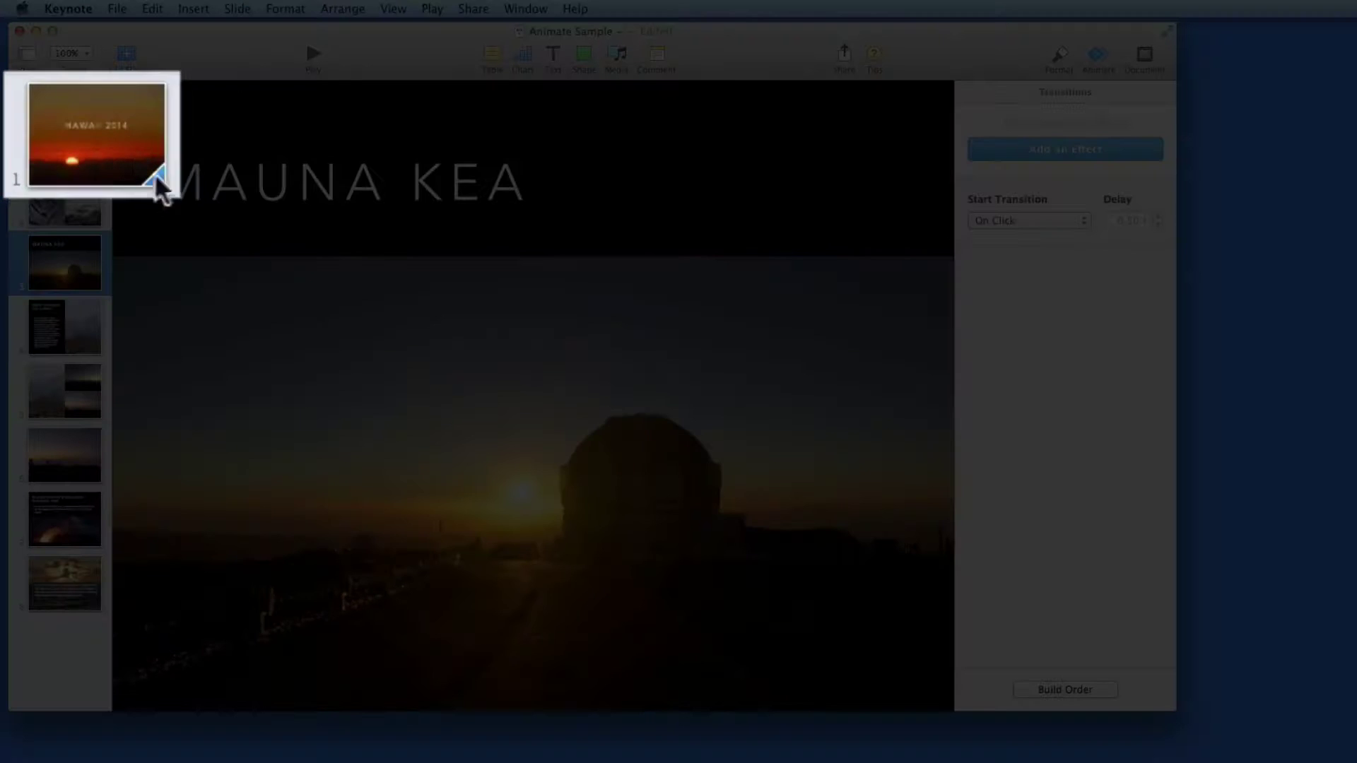
Make the title slide's Wipe start automatically and play the slideshow to check it.
click(106, 159)
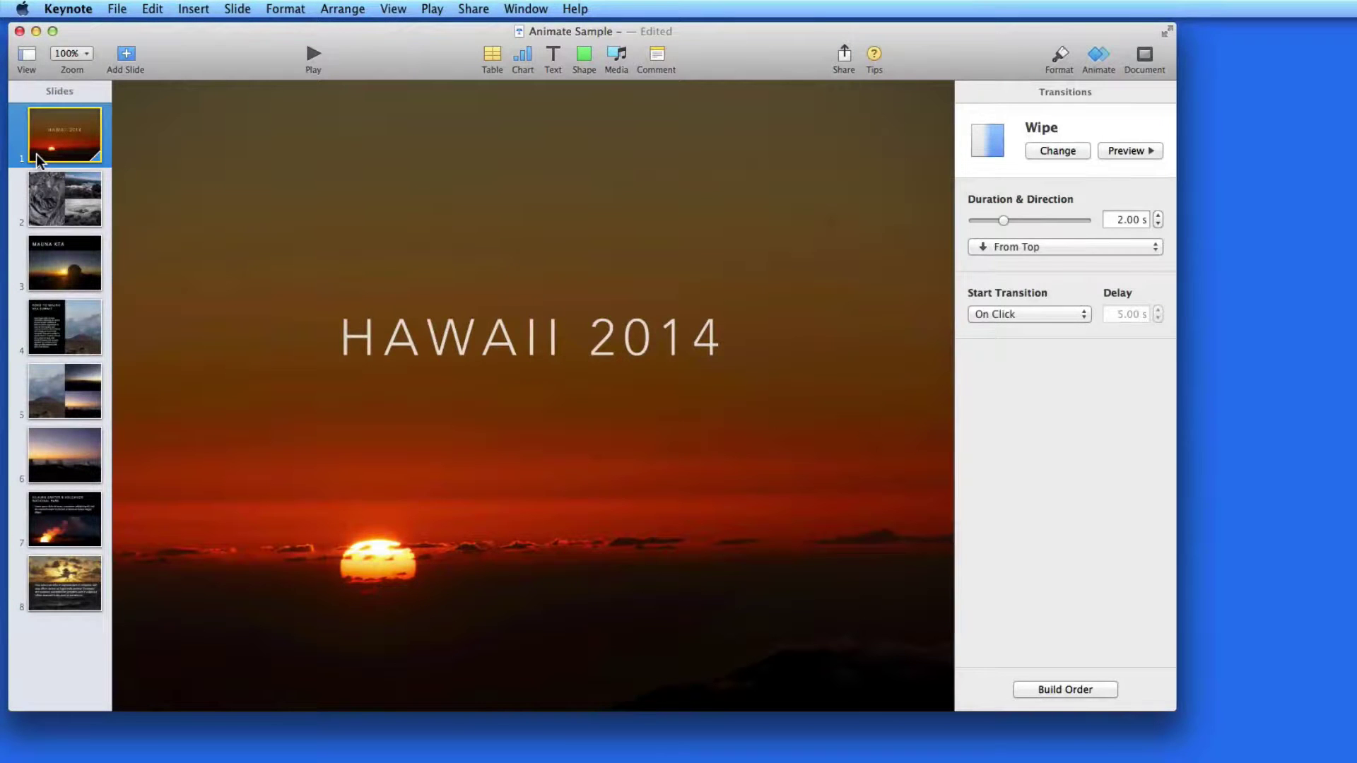
click(1055, 316)
click(1051, 329)
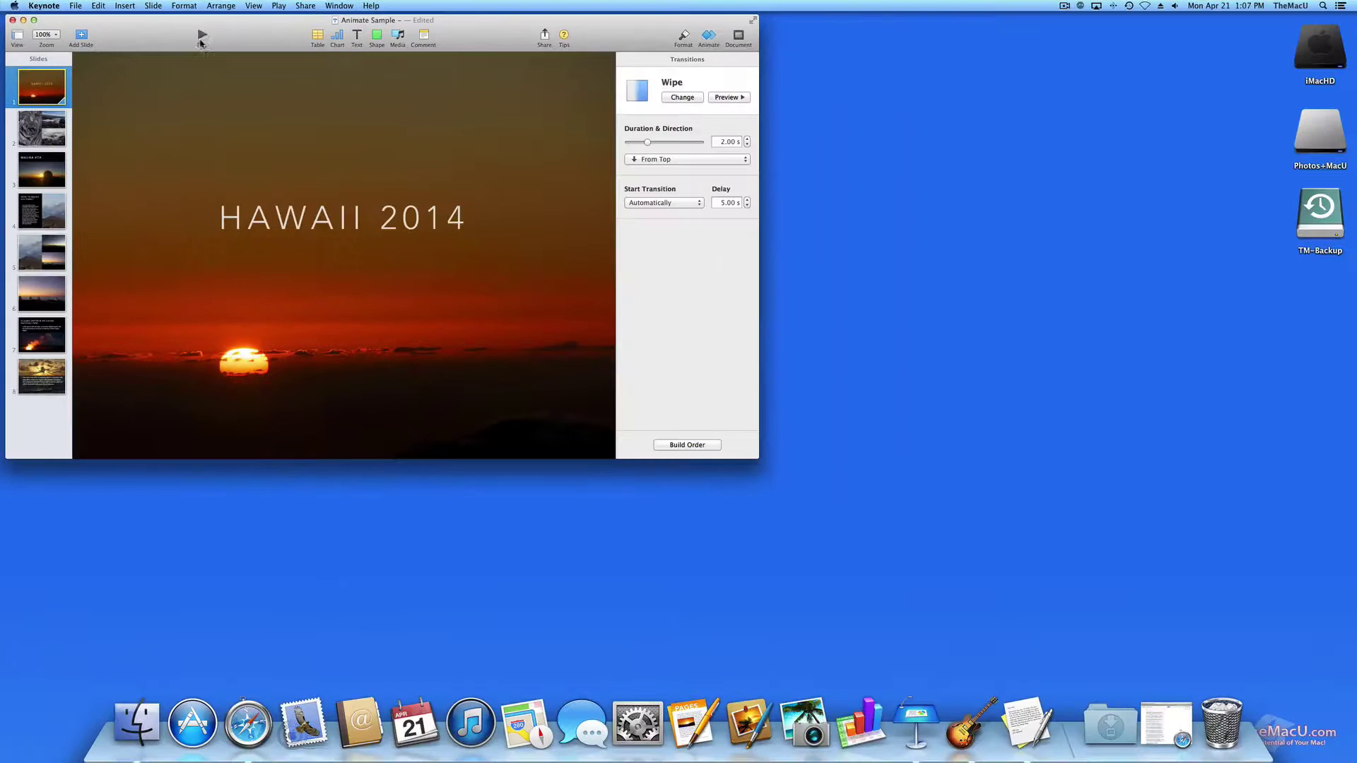
click(202, 35)
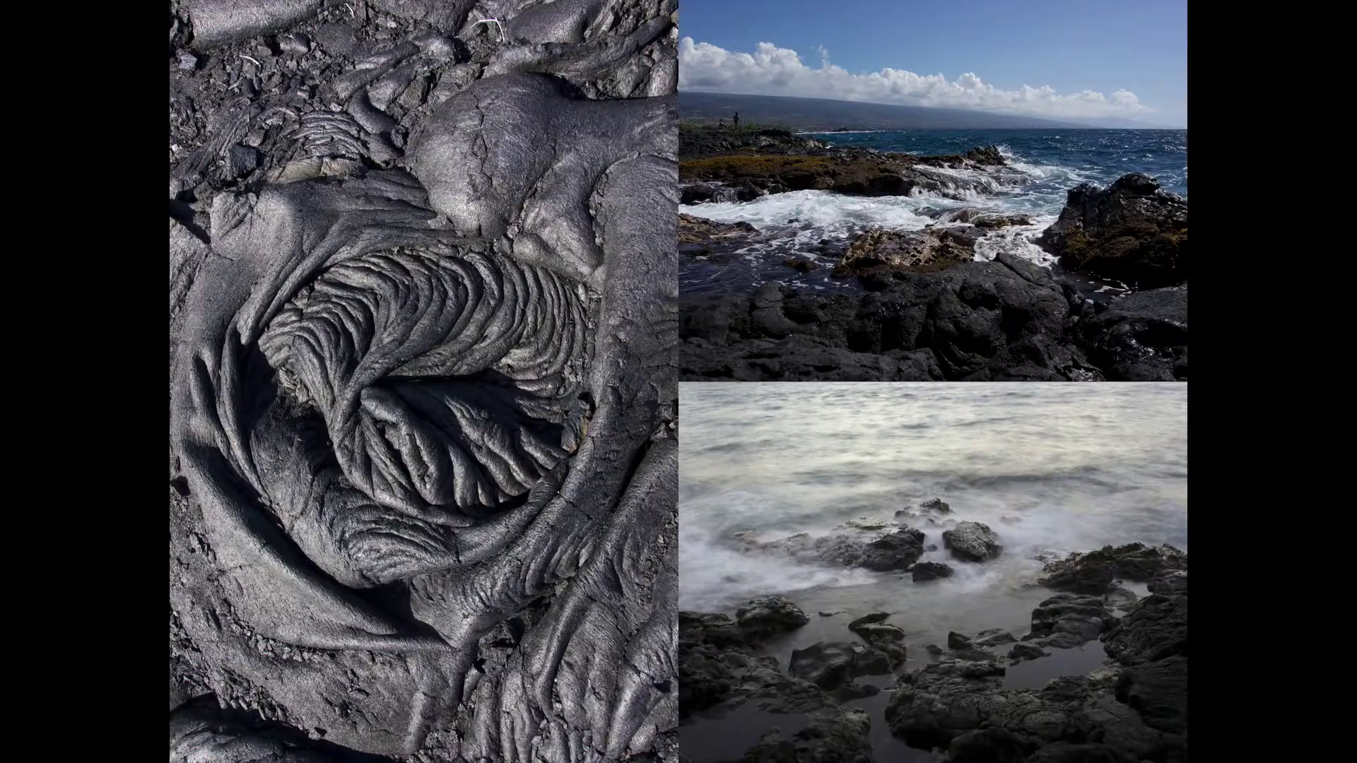
key(Escape)
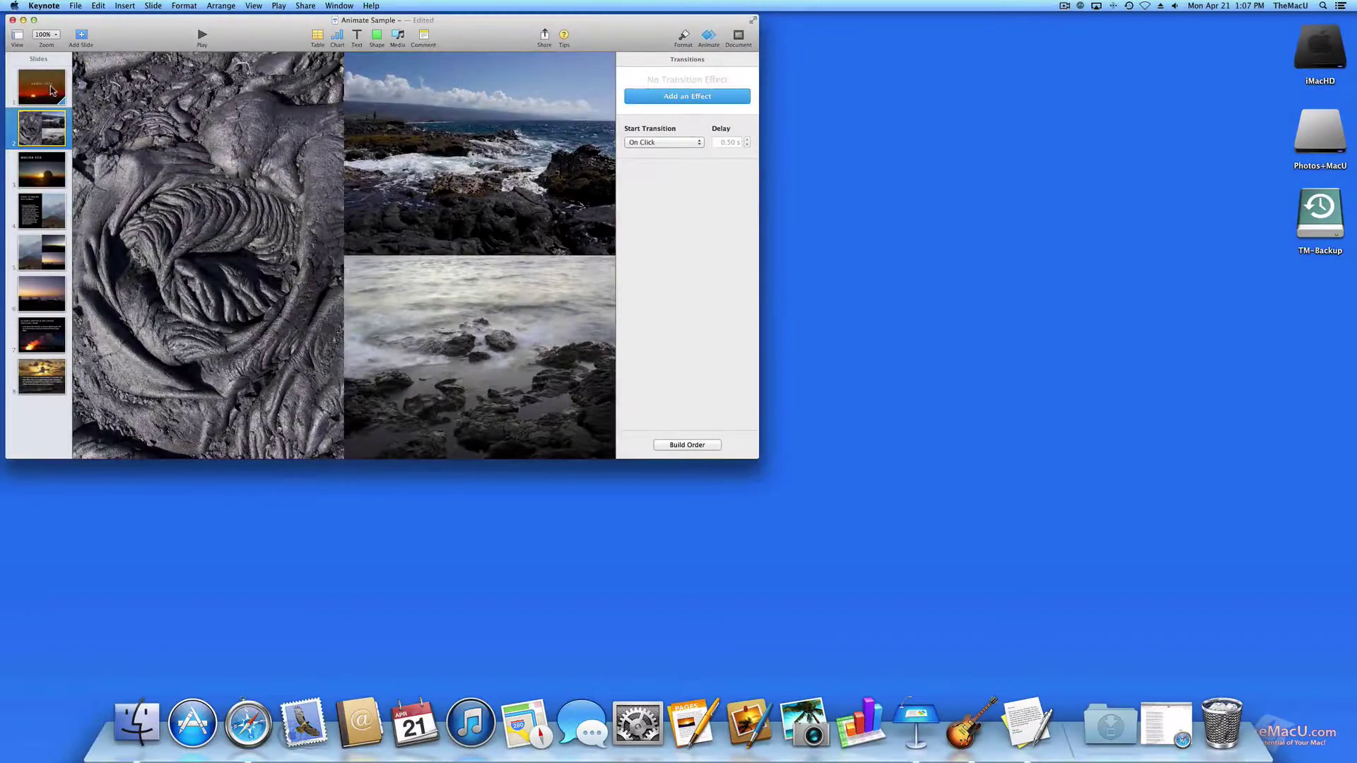
Replay the slideshow from the title slide, stepping forward and back between slides before exiting.
click(50, 90)
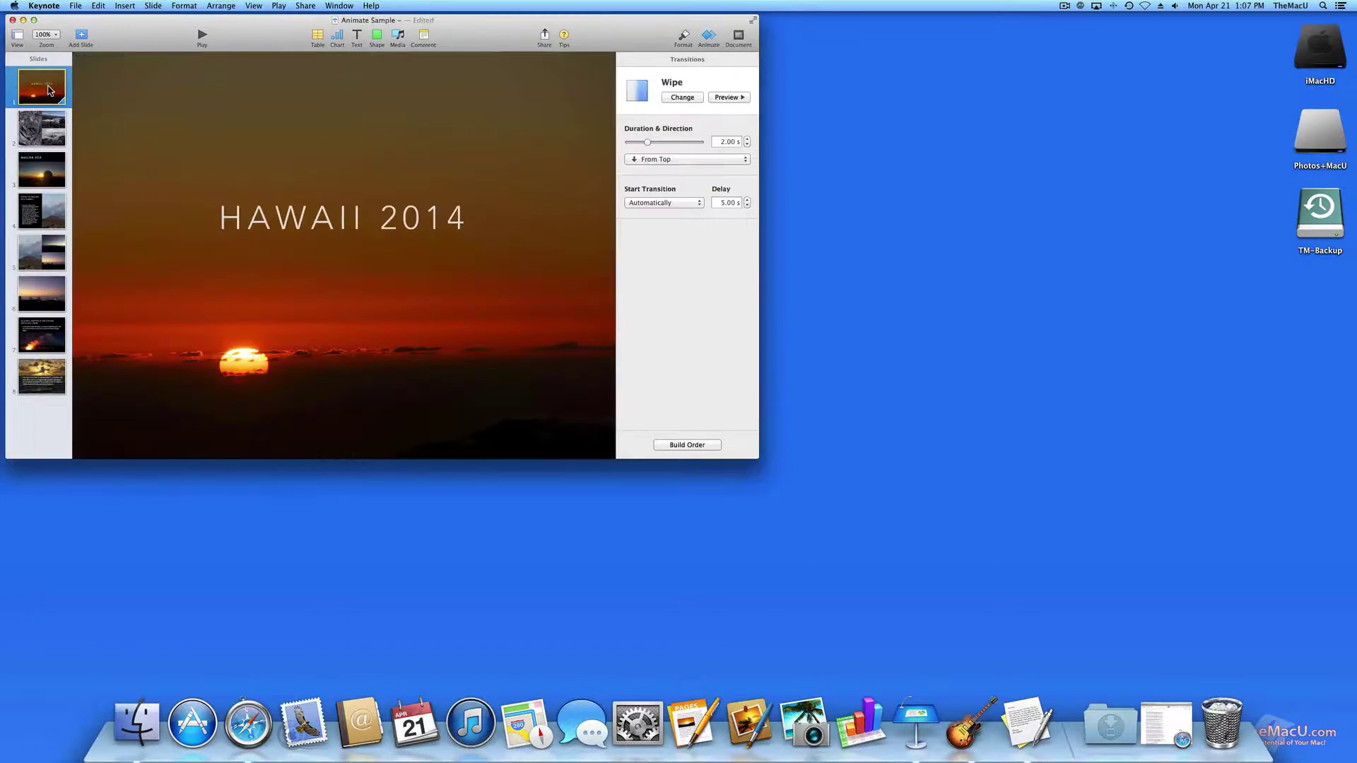
click(201, 37)
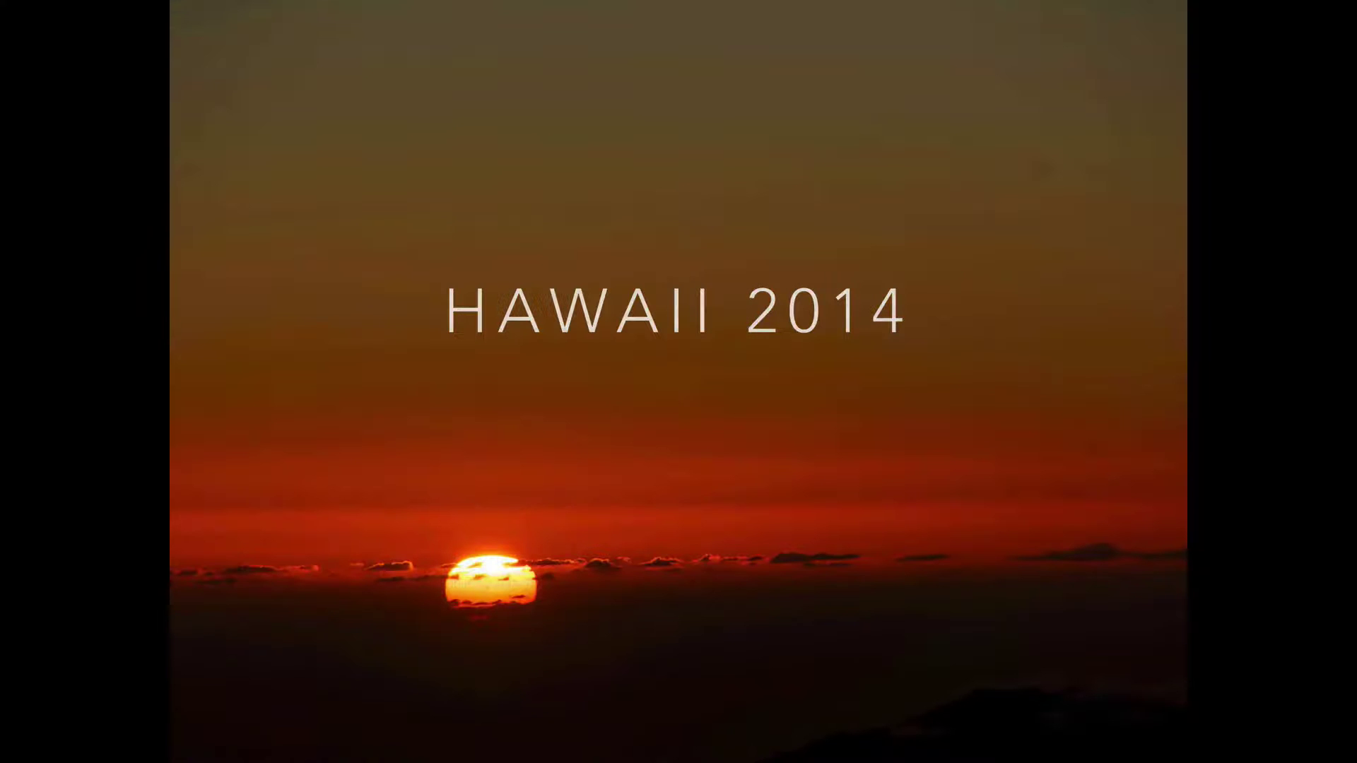
key(shift+Down)
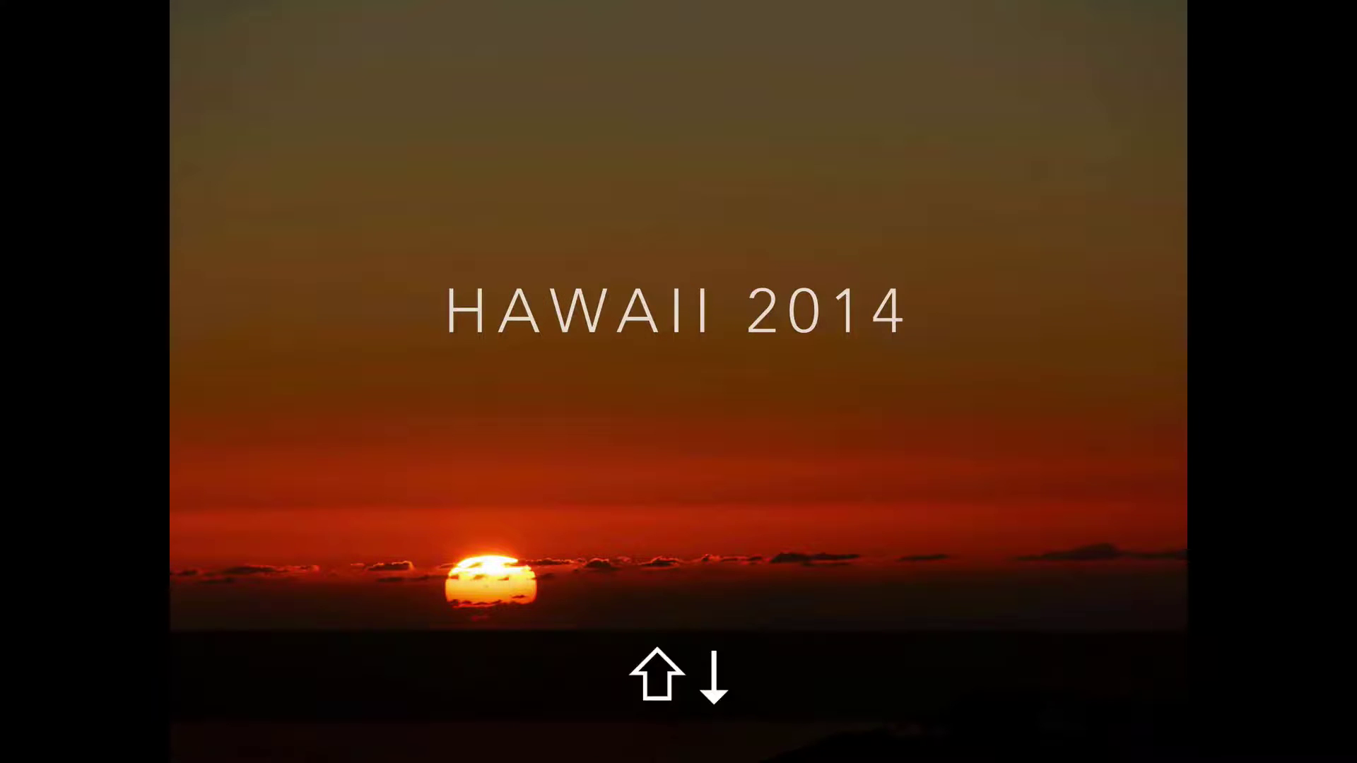
key(shift+Down)
key(shift+Up)
key(shift+Up)
key(shift+Down)
key(shift+Escape)
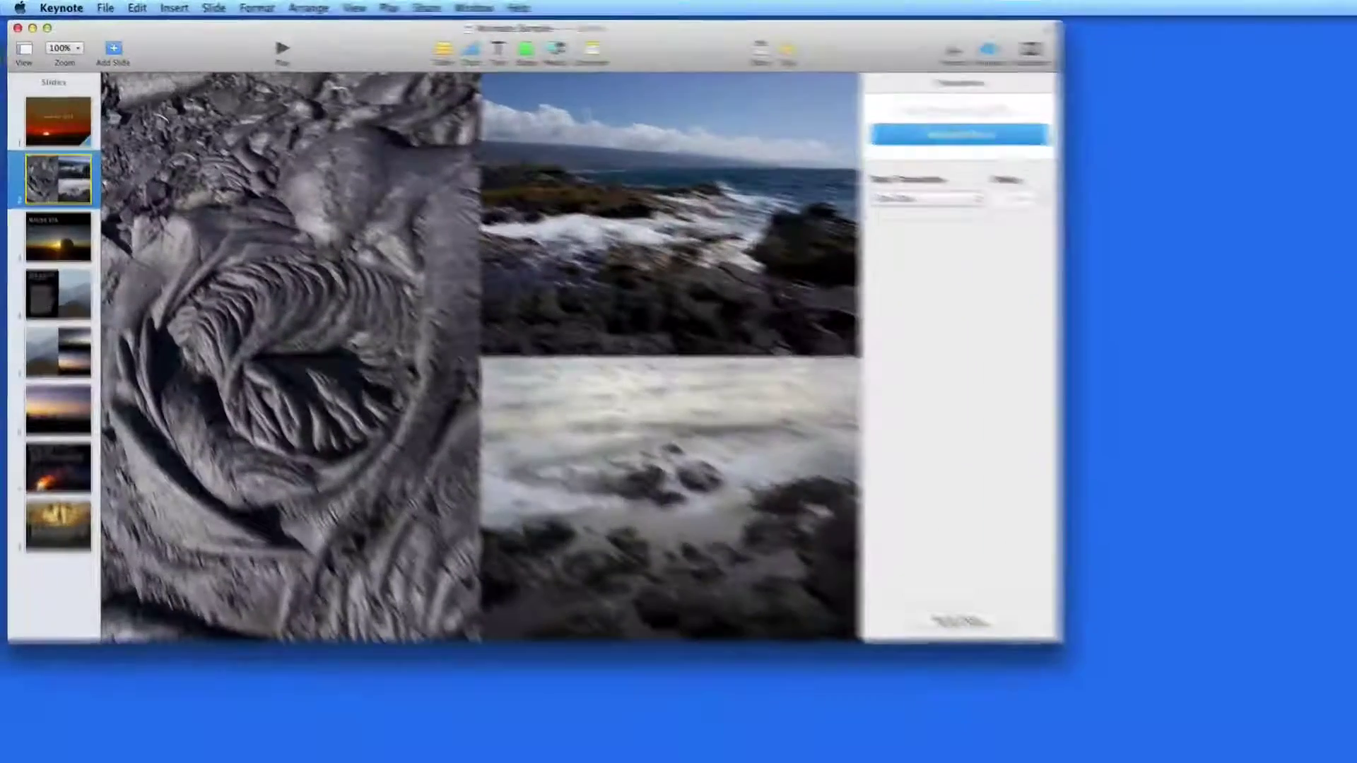
Select the lava and coast slide 2 and browse the transition effects list.
click(44, 157)
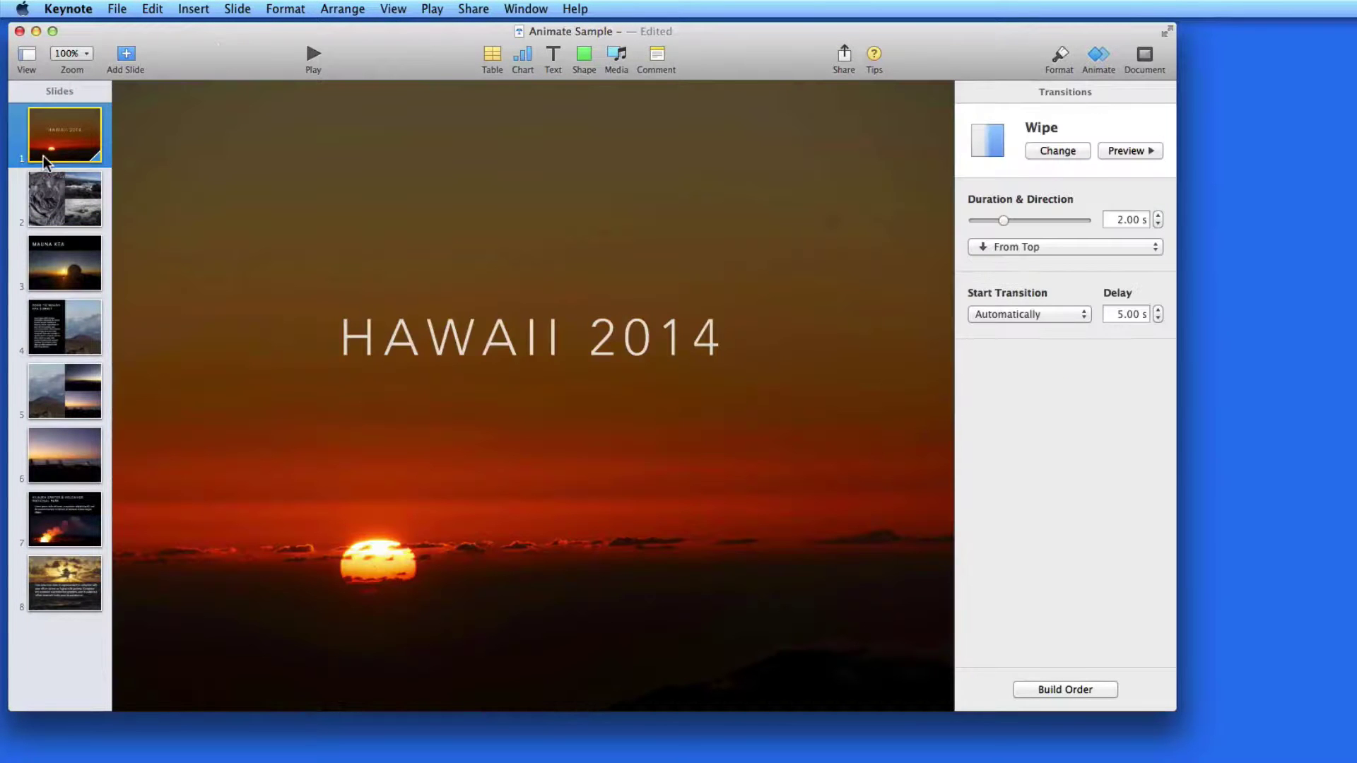
click(48, 215)
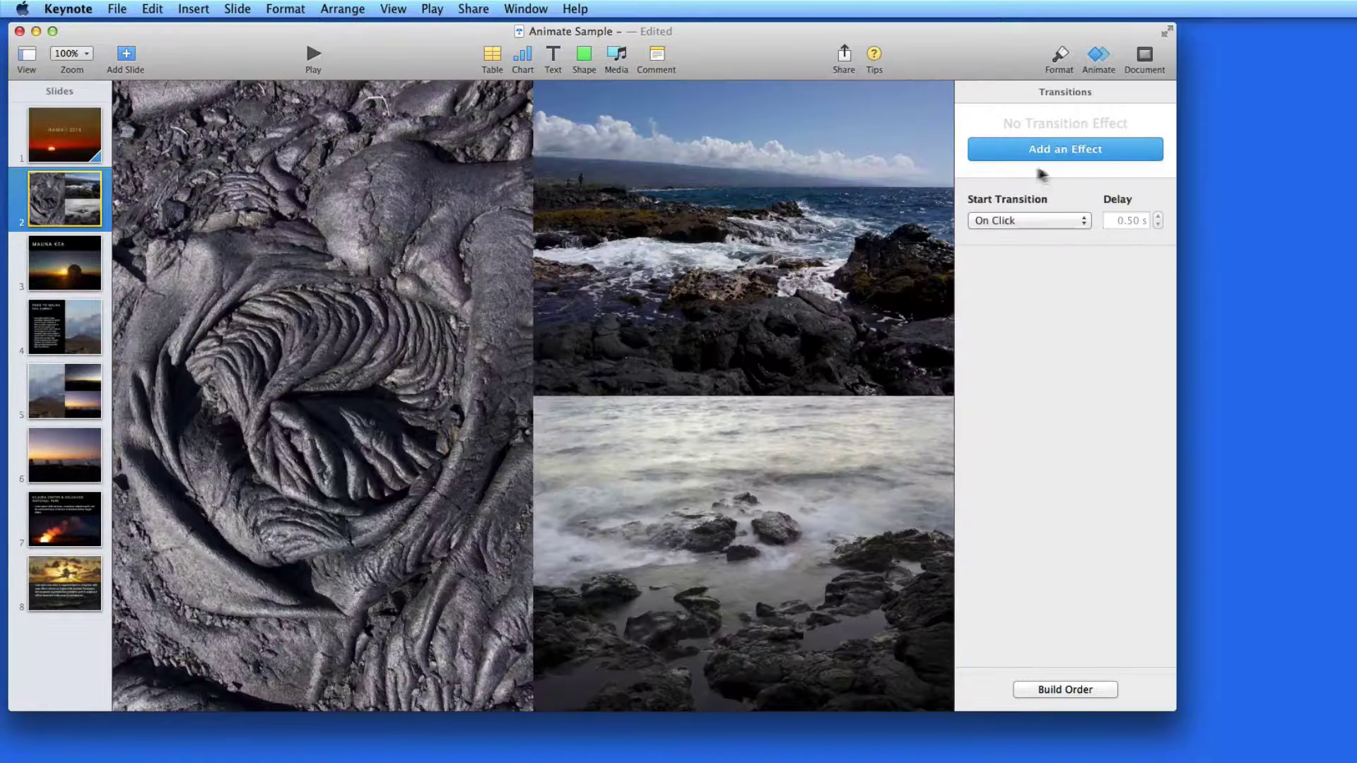
click(1113, 145)
scroll(1080, 363, down, 5)
scroll(1080, 363, down, 5)
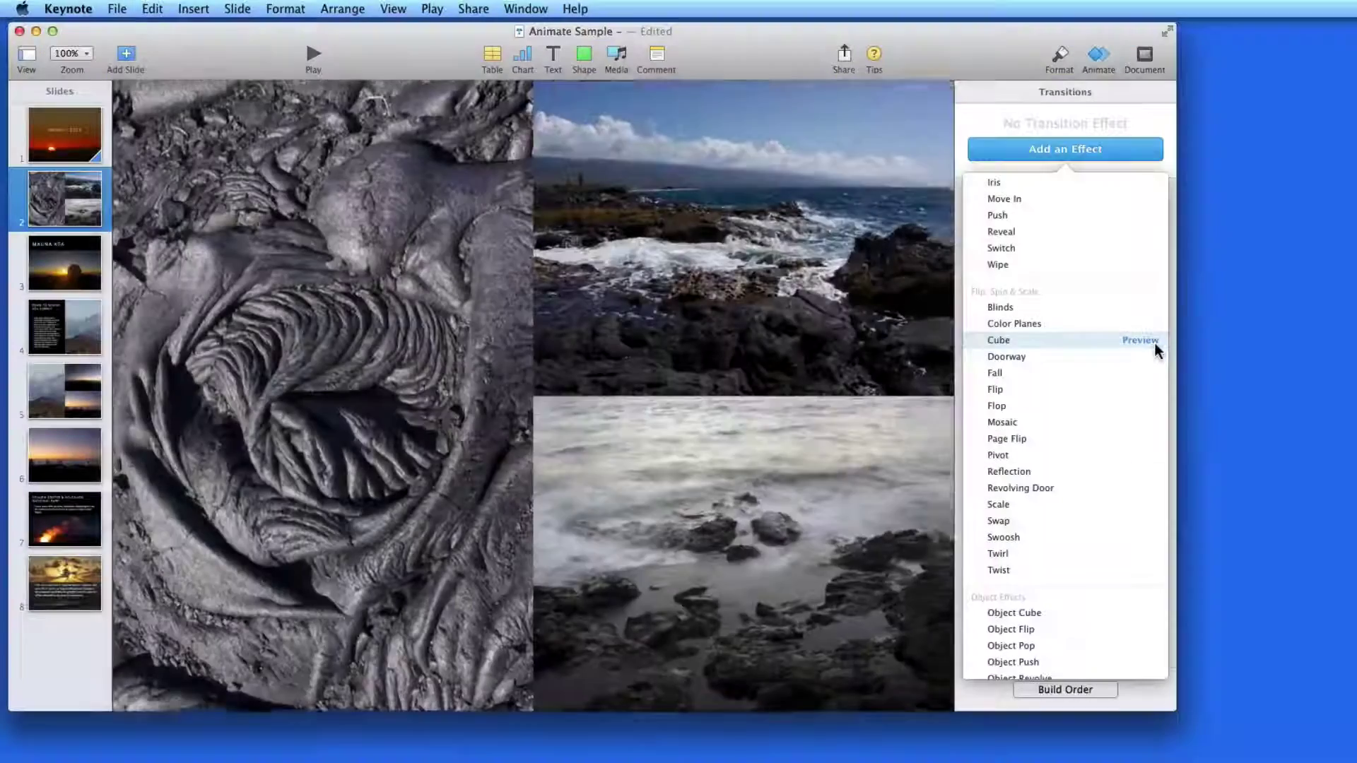
Preview Cube, Doorway, Mosaic, Revolving Door, Scale and Color Planes, then apply Color Planes.
click(1155, 342)
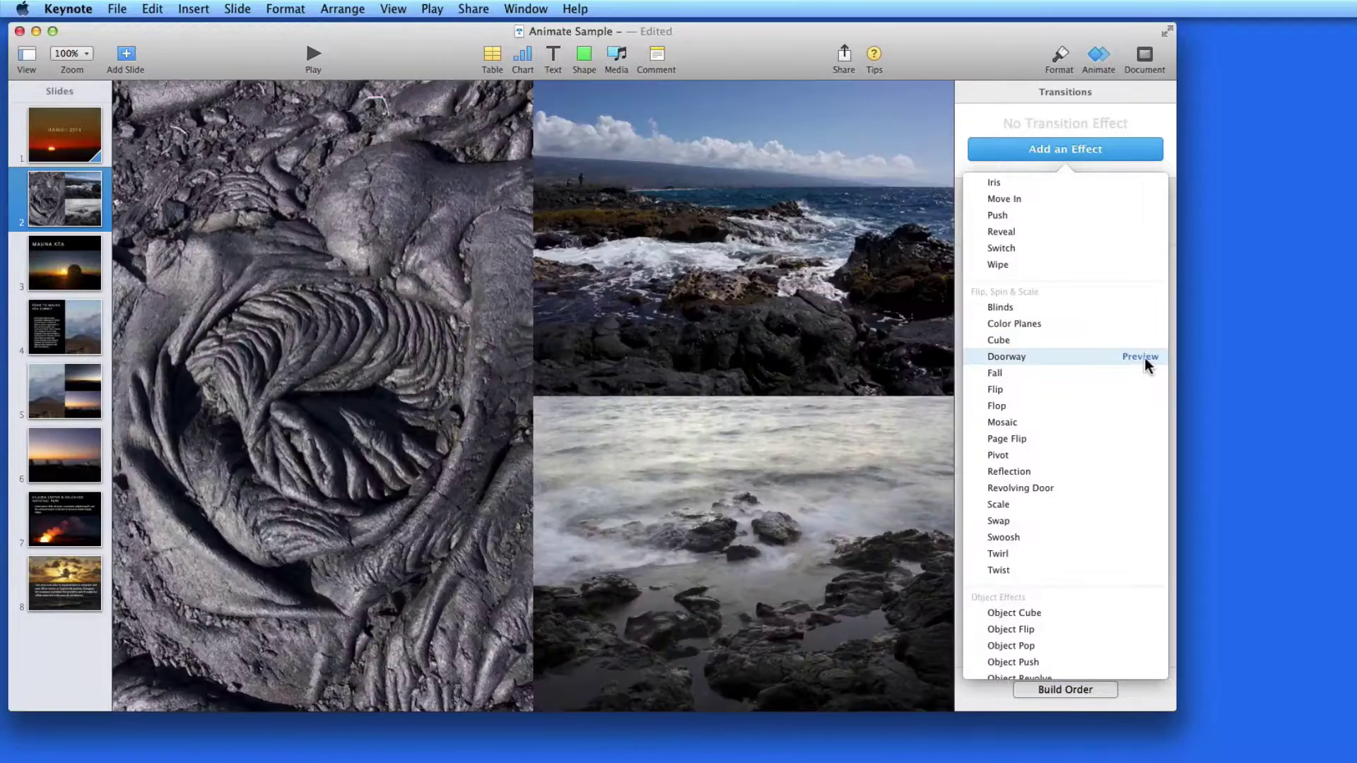
click(1145, 358)
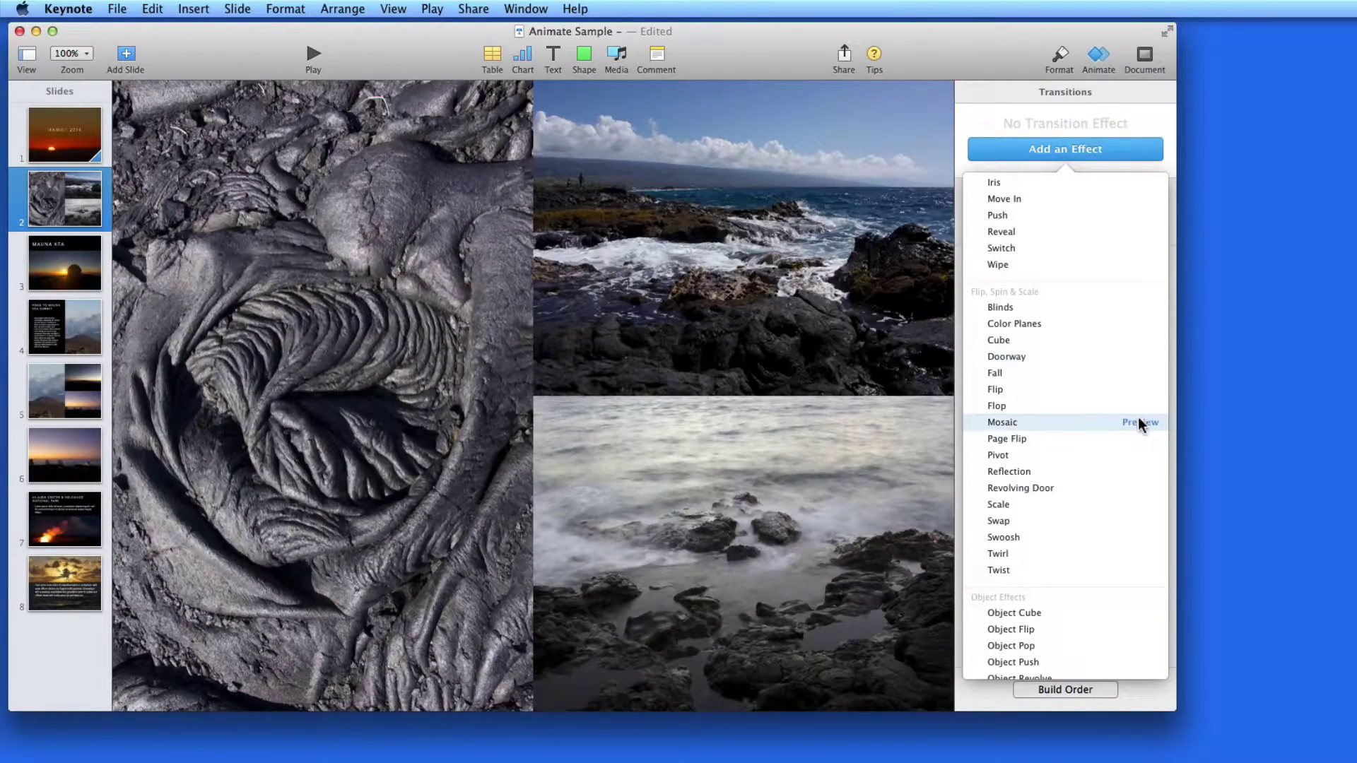
click(1139, 422)
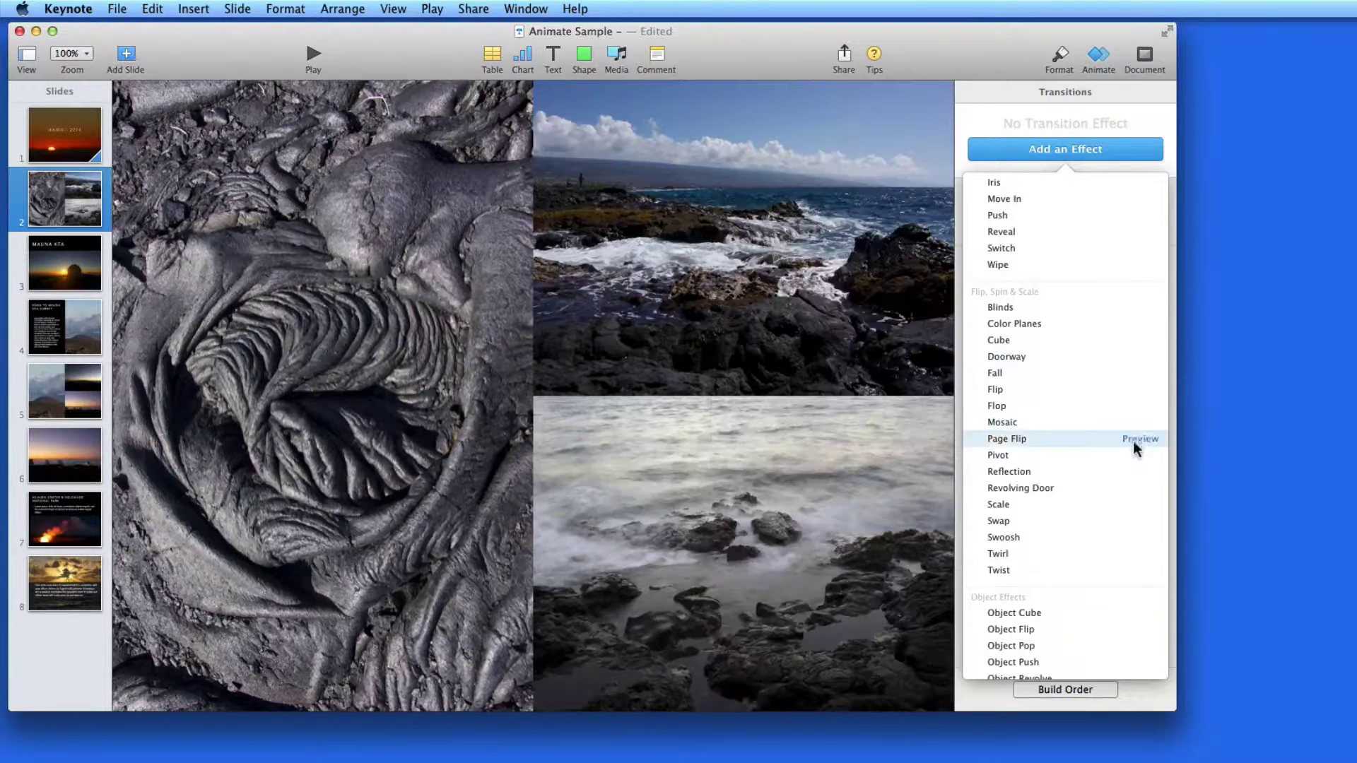
click(1129, 486)
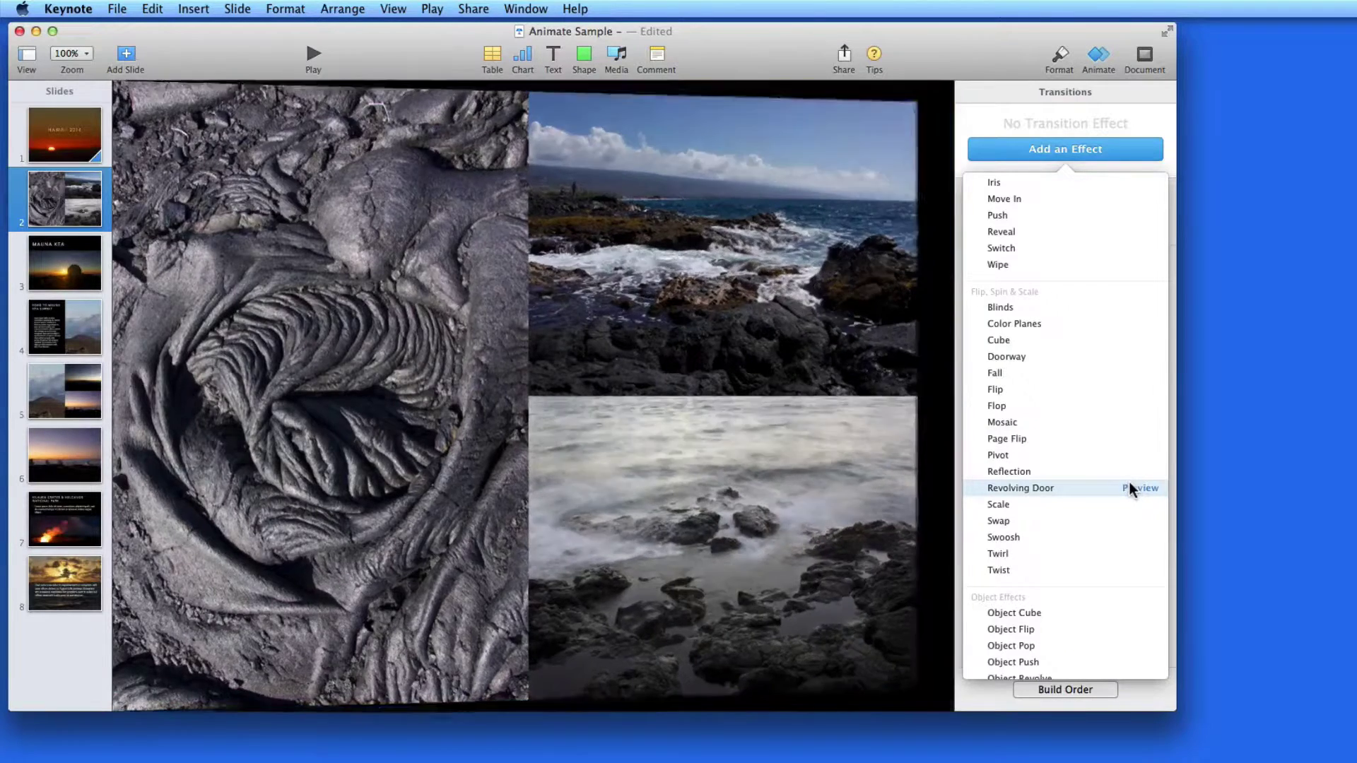
click(1126, 504)
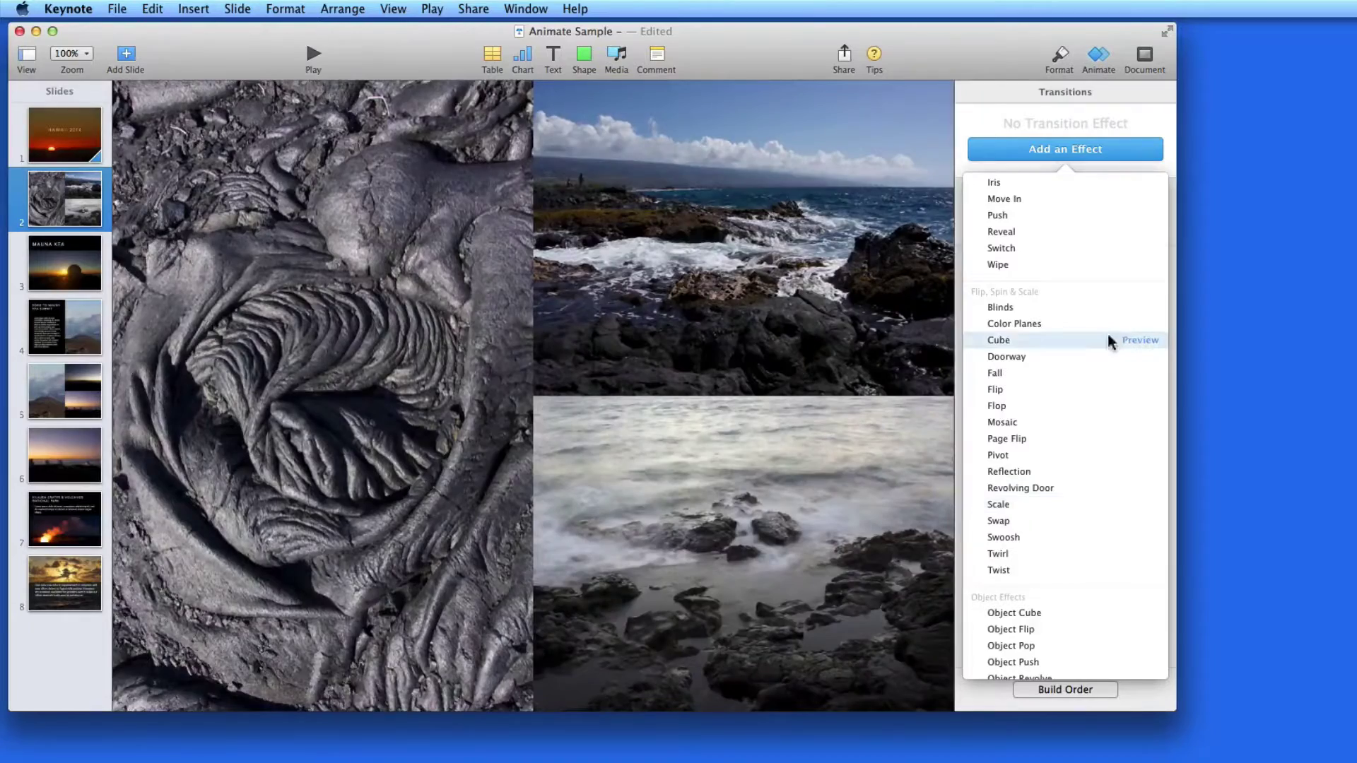
click(1137, 324)
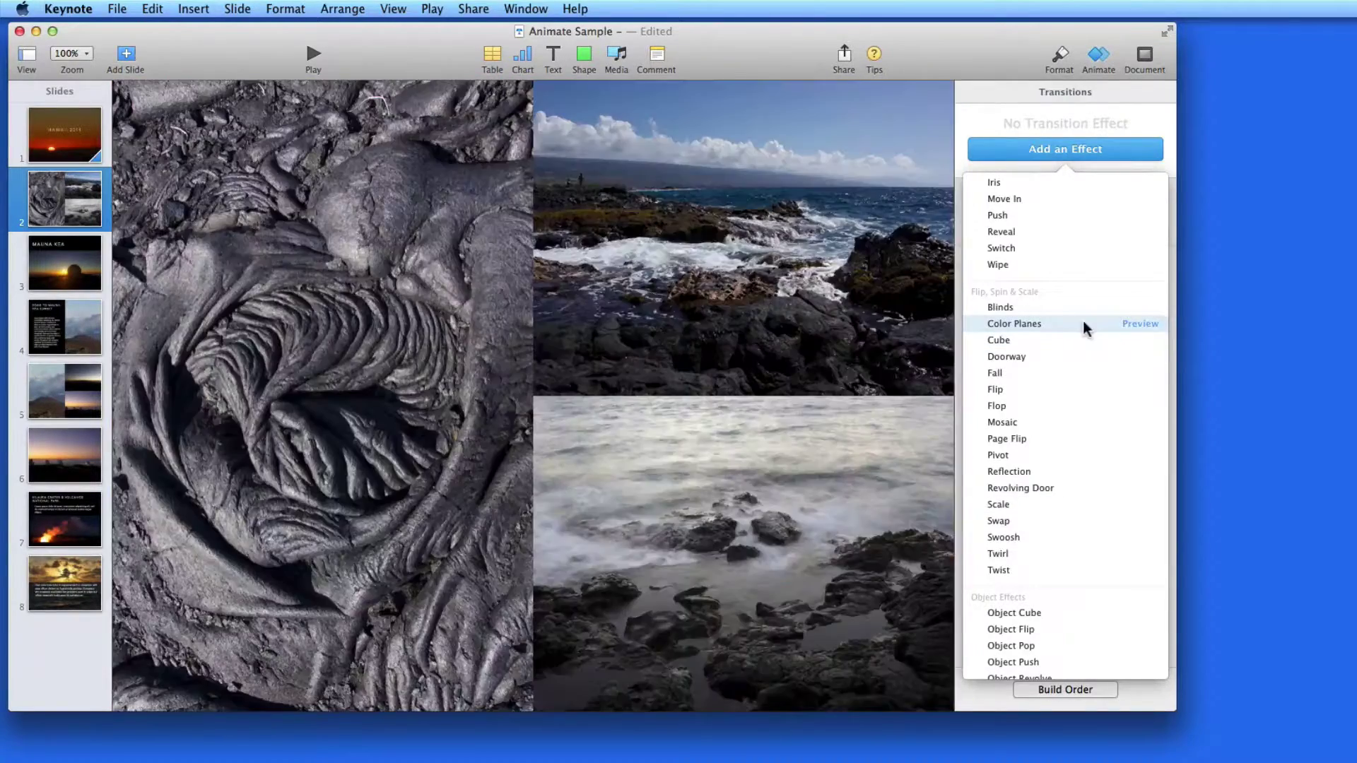
click(1085, 323)
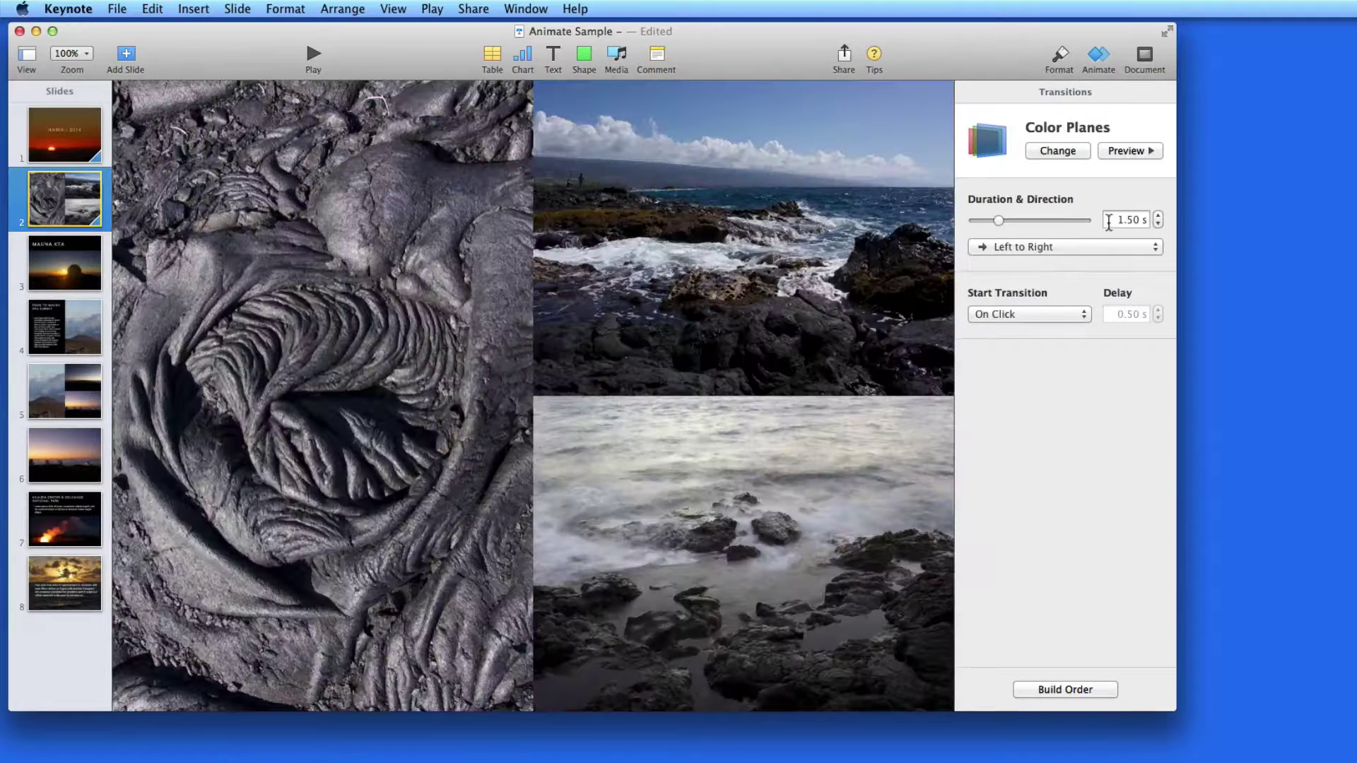
Set slide 2's Color Planes to 2.00 s running Top to Bottom and preview it.
click(1122, 219)
text(2)
key(Return)
click(1060, 246)
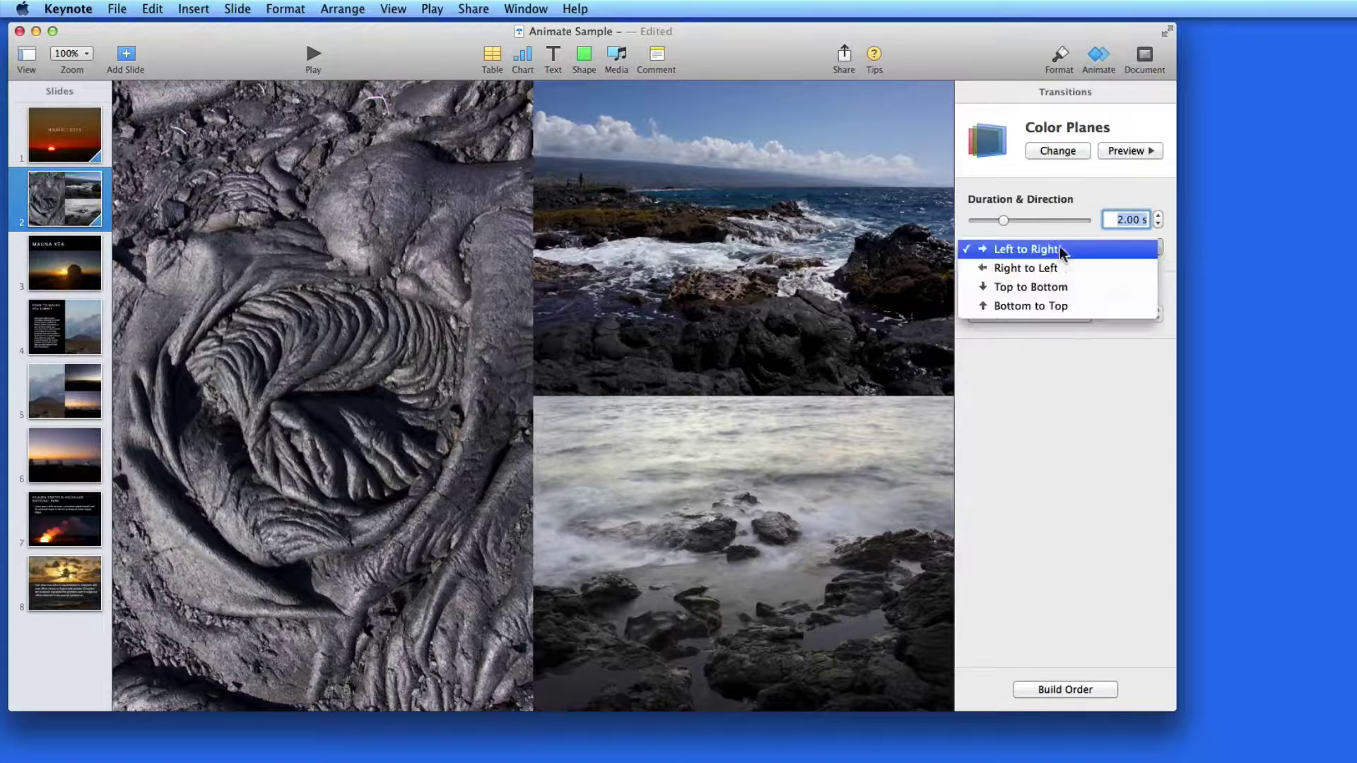
click(1051, 285)
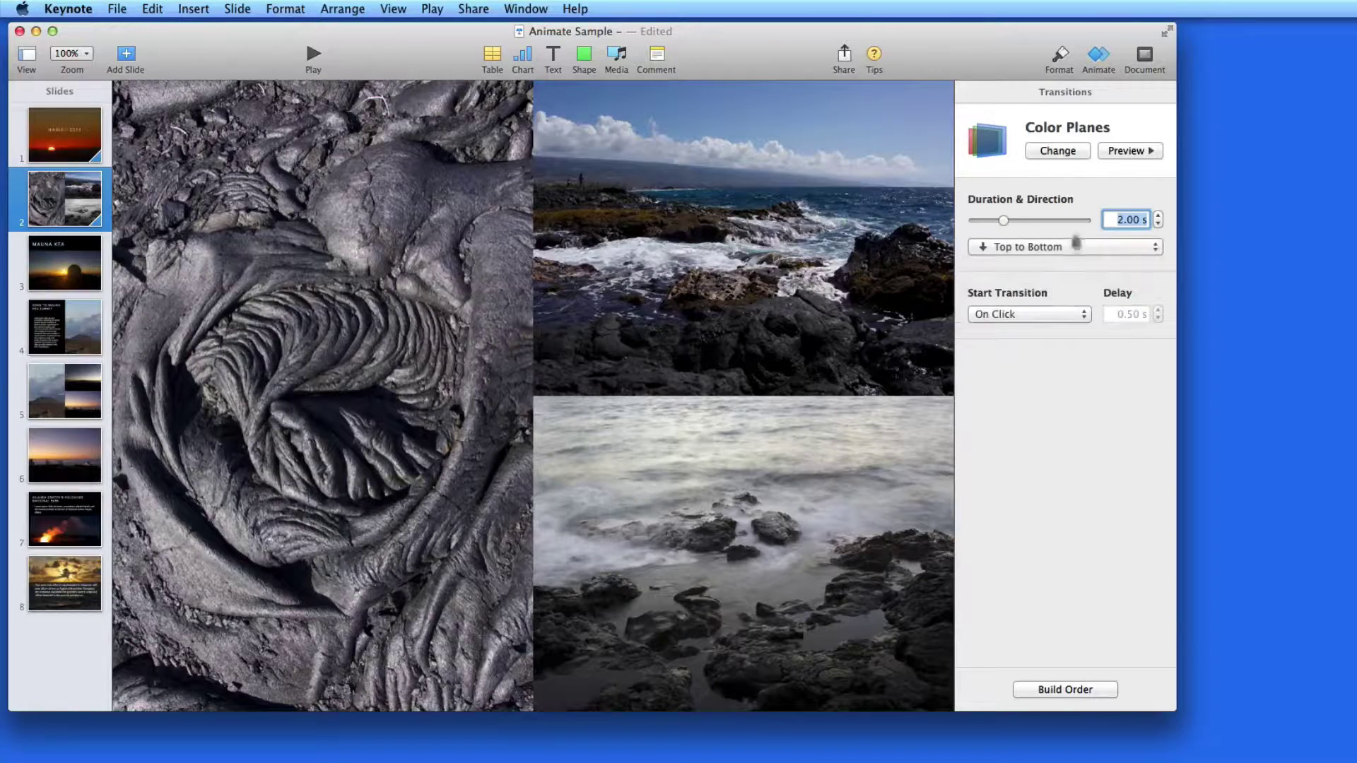
click(1125, 150)
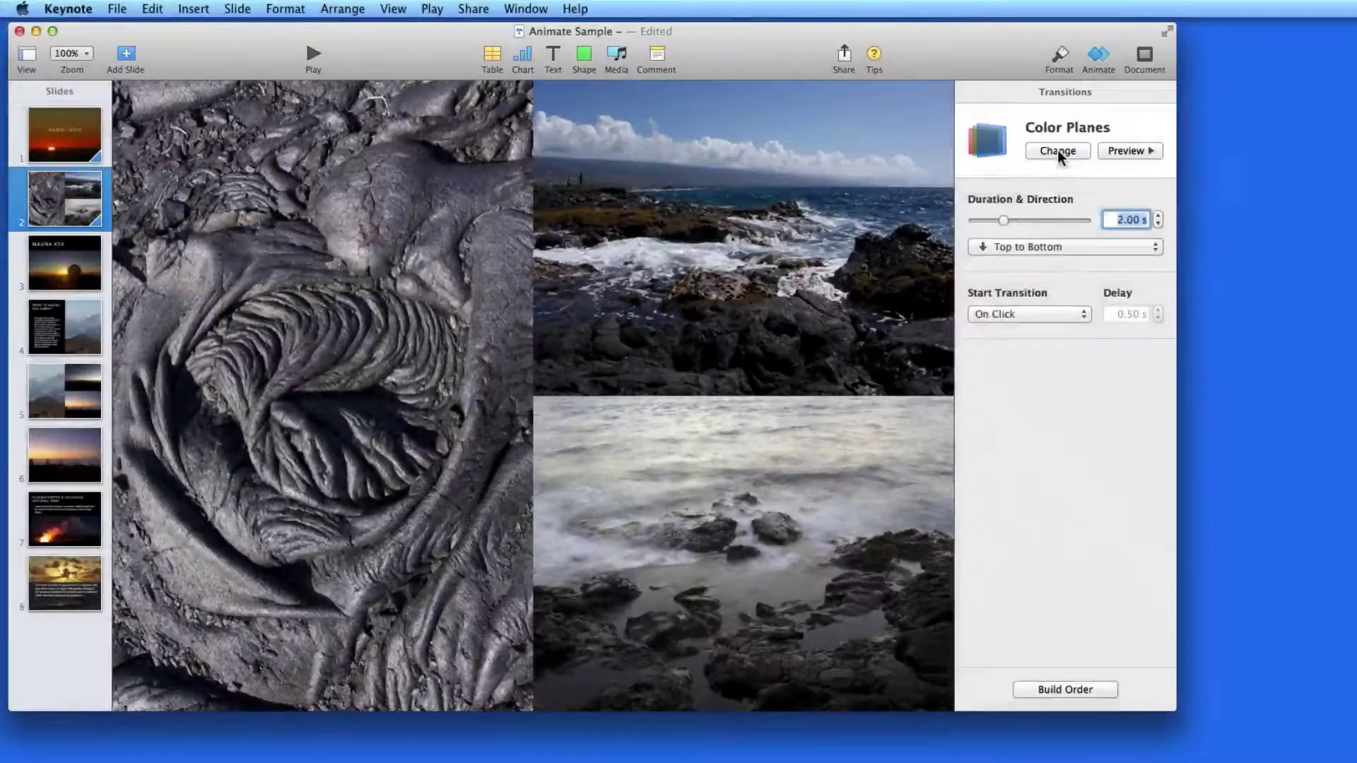
Preview Twist and apply it to slide 2 in place of Color Planes.
click(1057, 150)
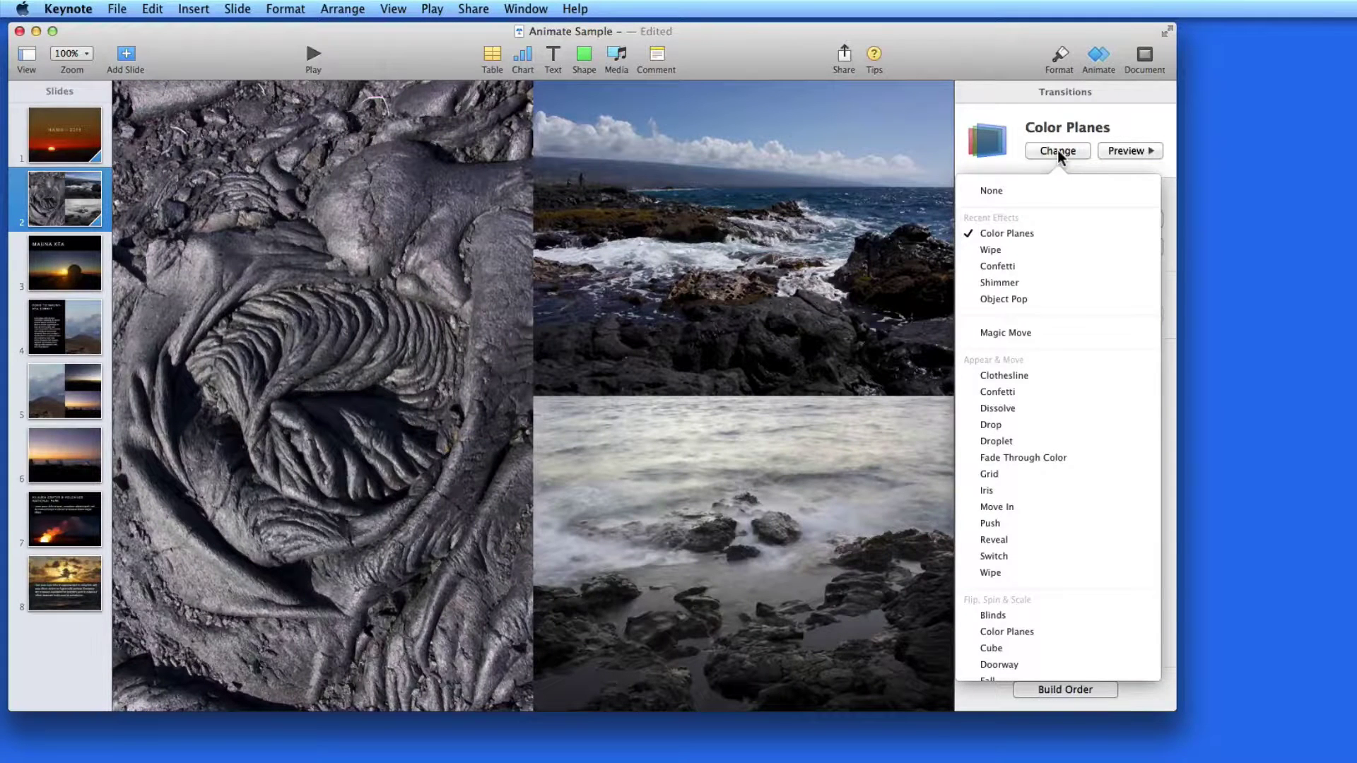
scroll(1048, 403, down, 10)
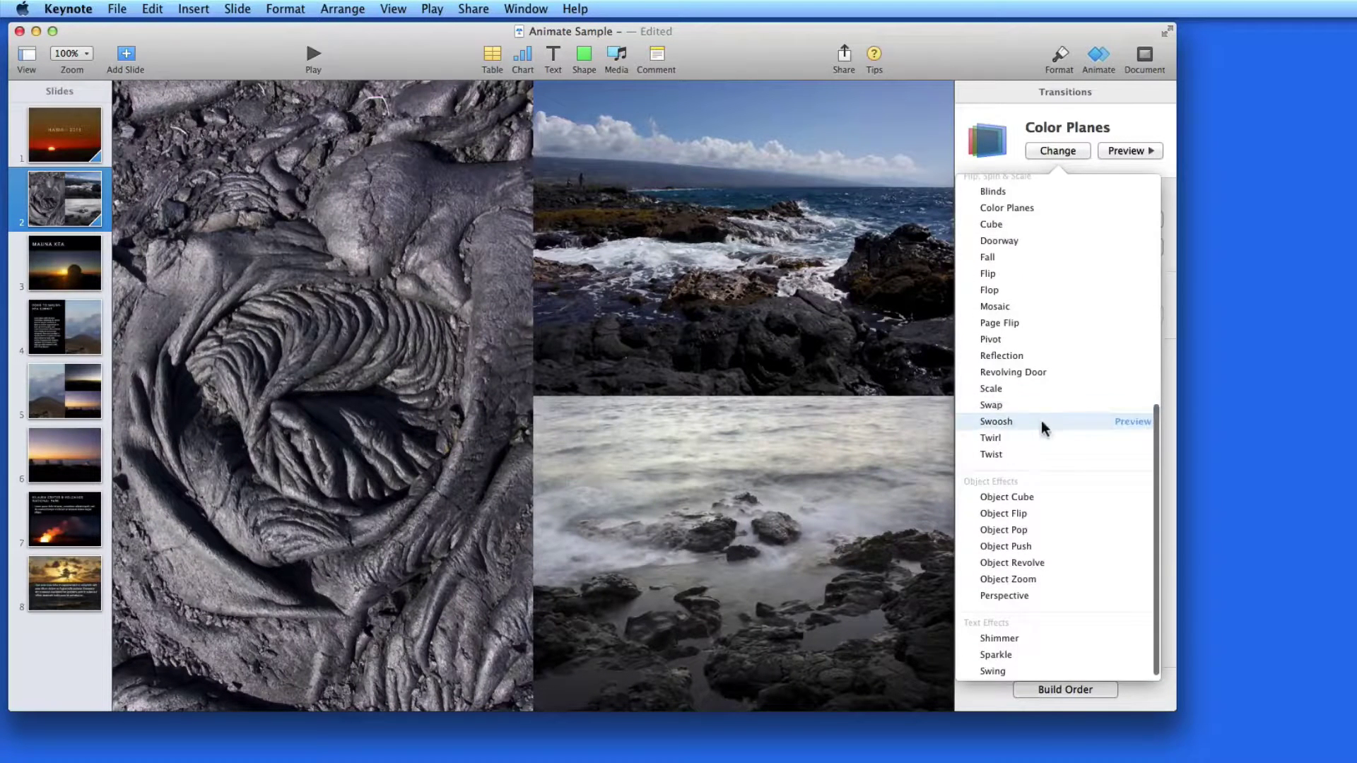
click(1130, 456)
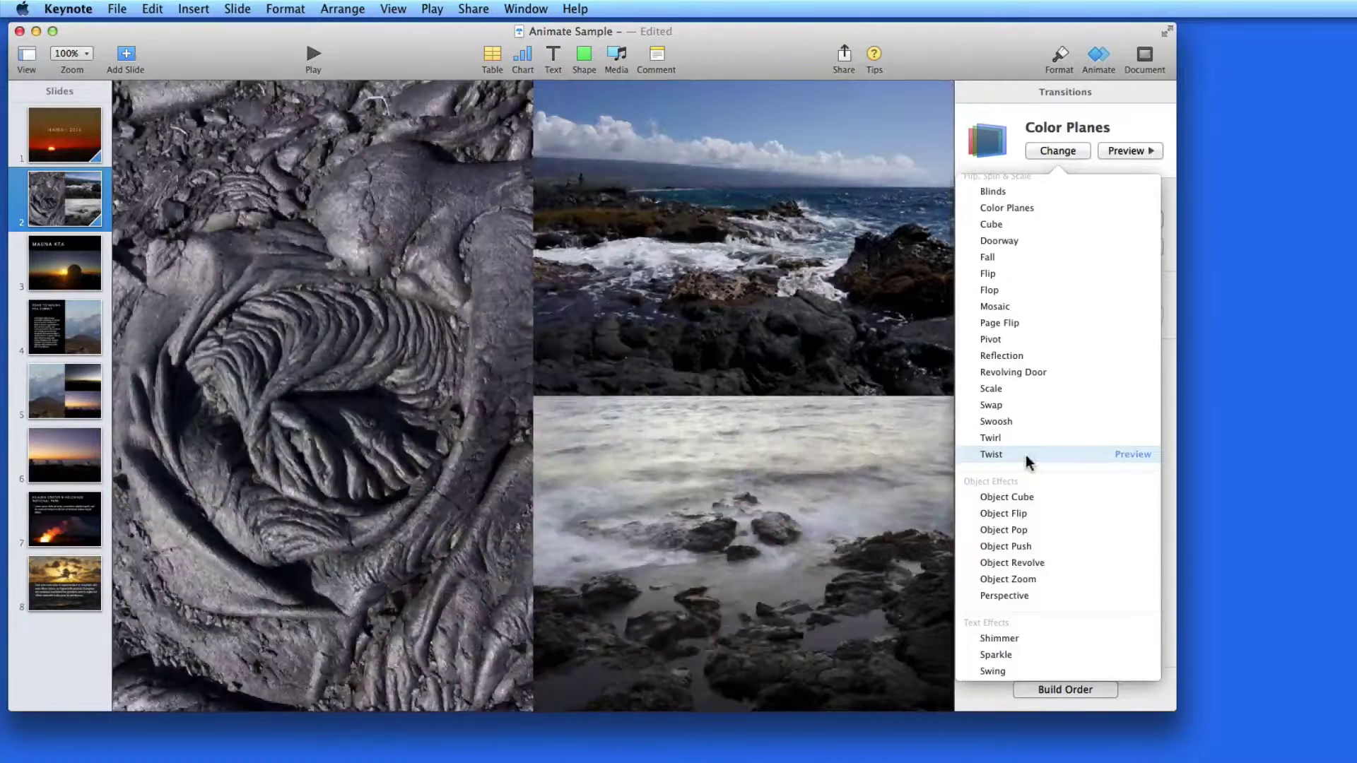
click(1025, 455)
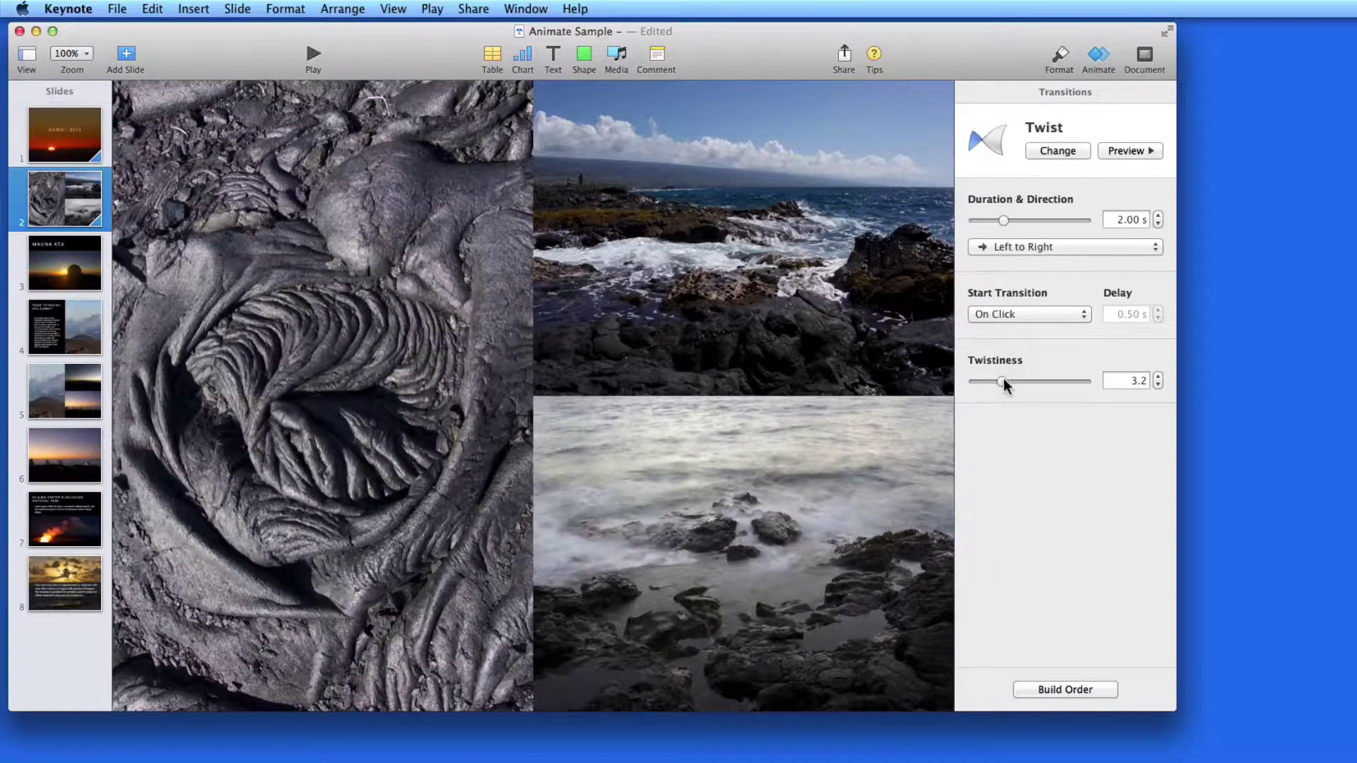
Try different Twistiness values with previews, settle on 5.0, then go to the MAUNA KEA slide.
drag(1004, 381, 1010, 381)
click(1123, 150)
click(974, 381)
click(1131, 151)
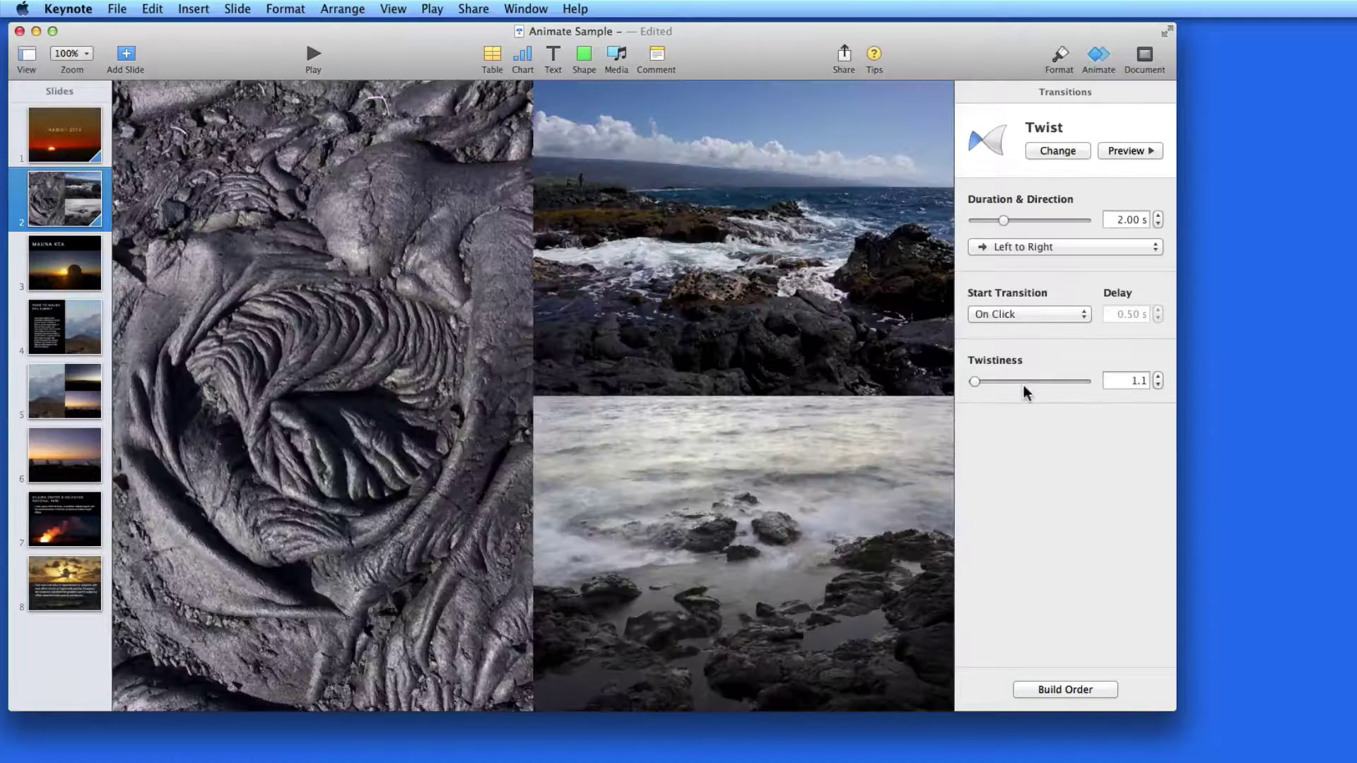
click(1024, 382)
click(62, 271)
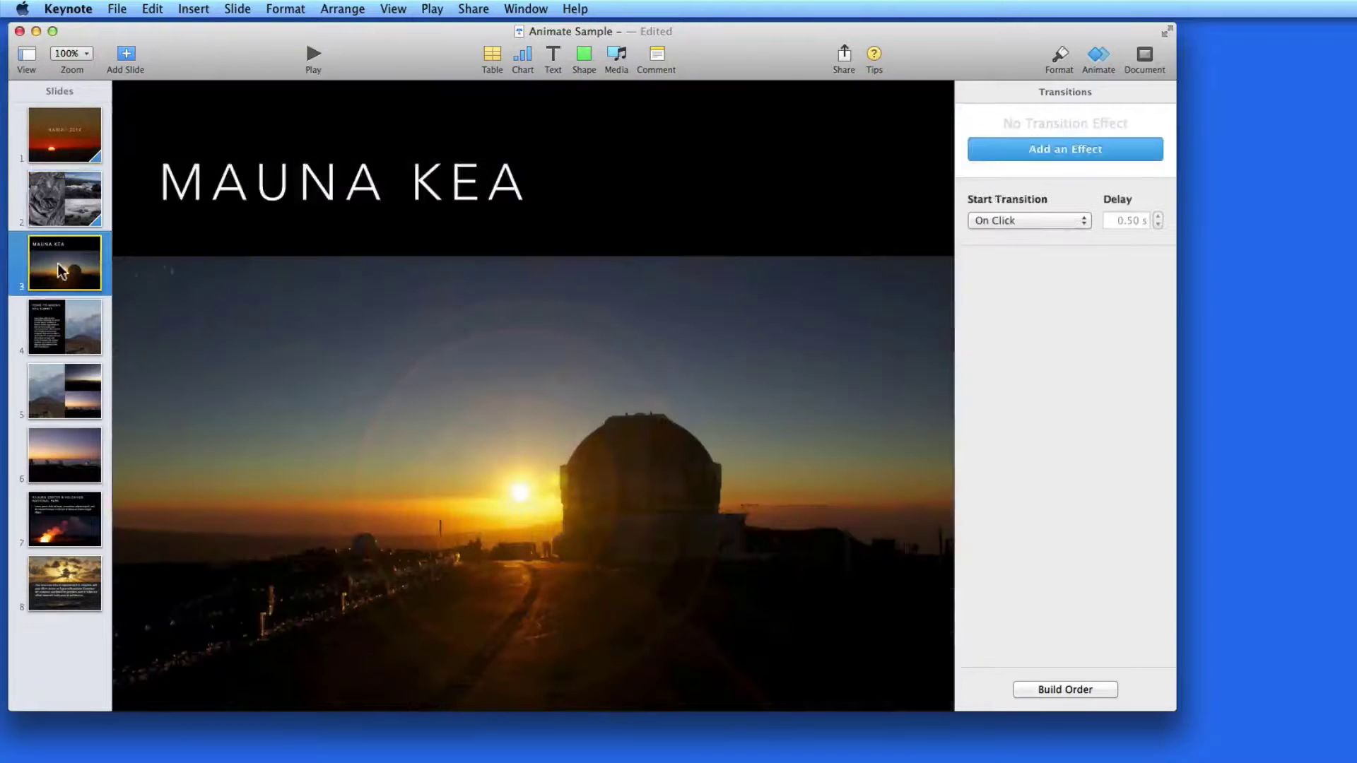
Preview Object Cube, Object Flip and Object Pop, then apply Object Pop to the MAUNA KEA slide.
click(1049, 149)
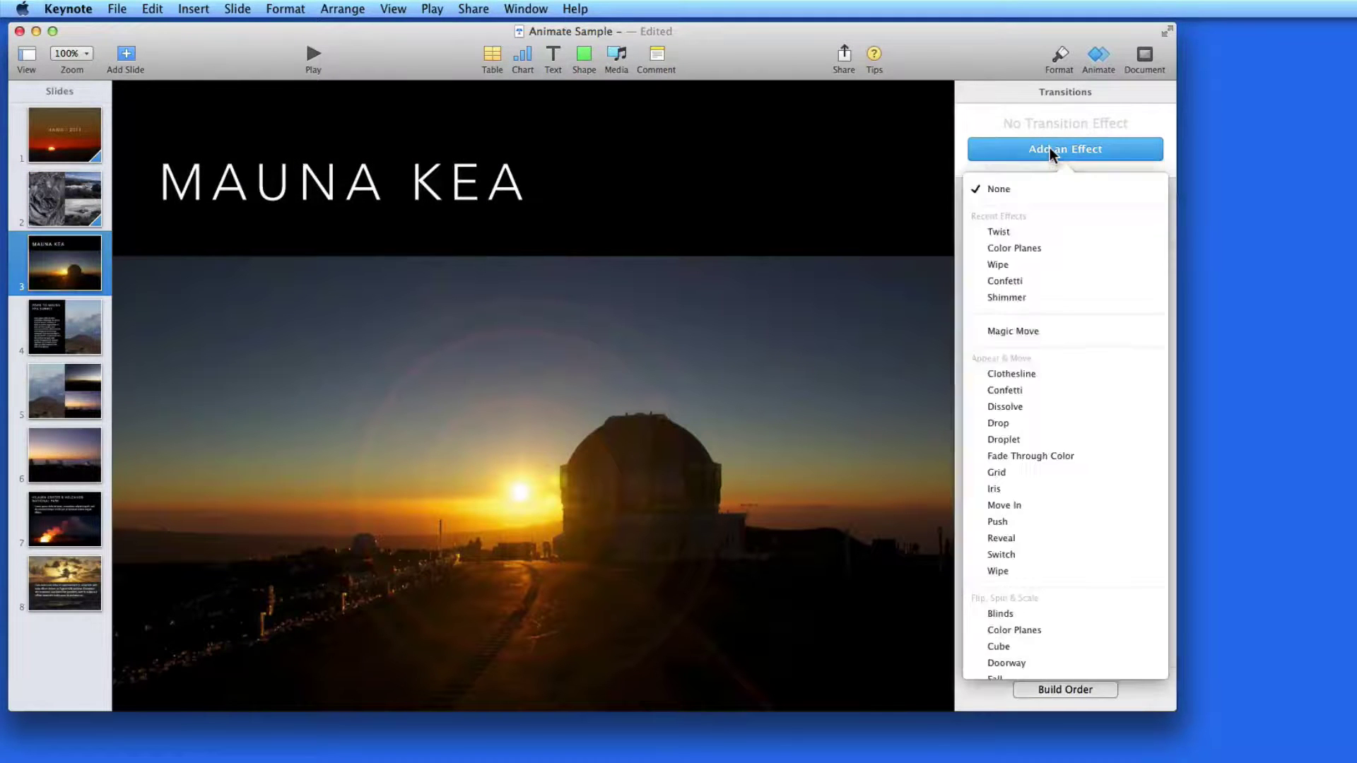
scroll(1033, 494, down, 10)
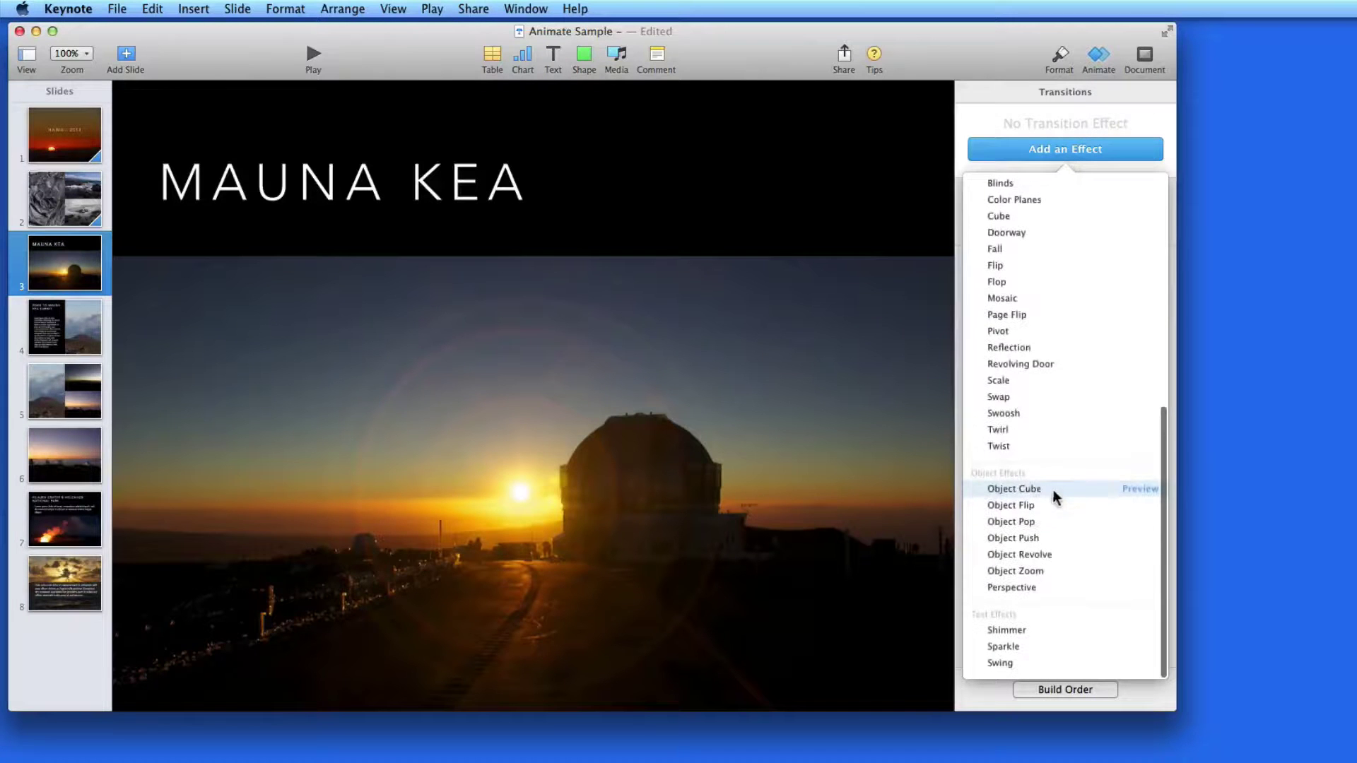
click(1127, 489)
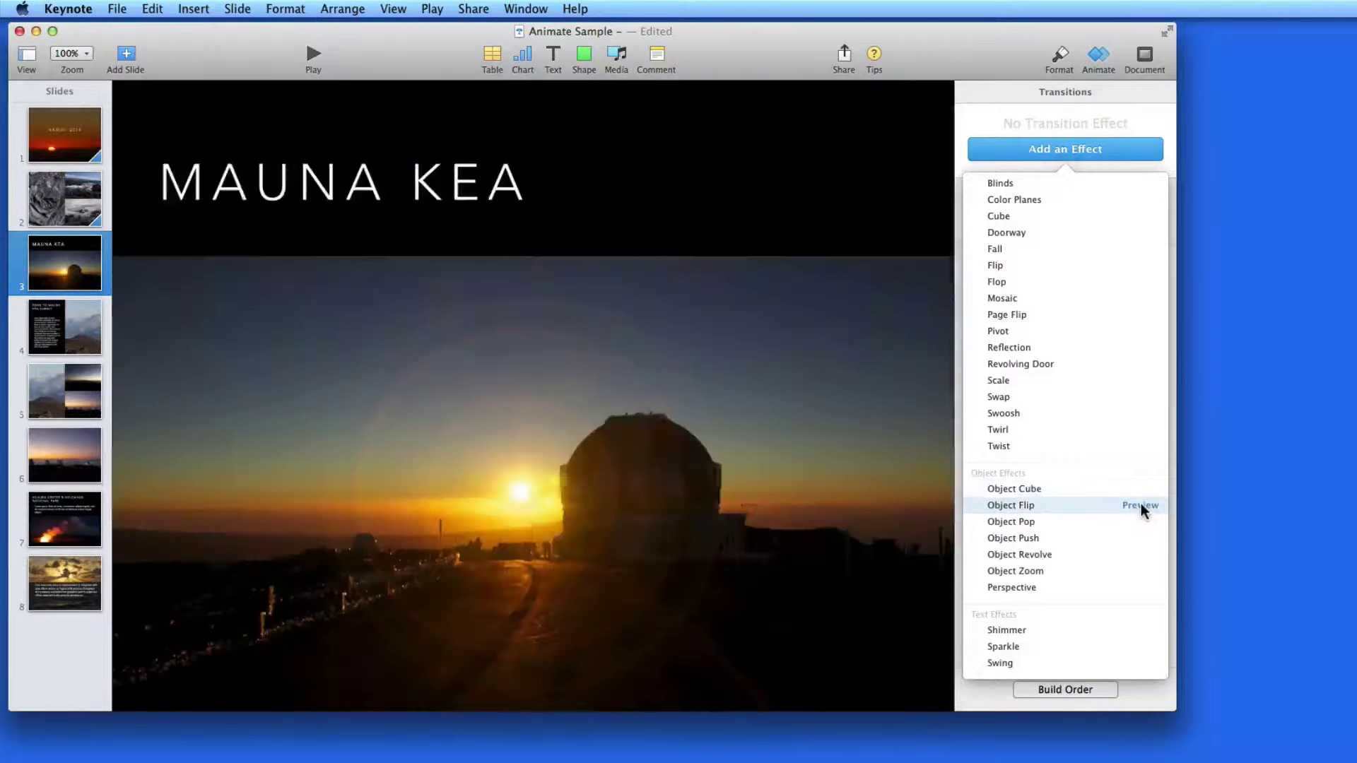
click(1141, 504)
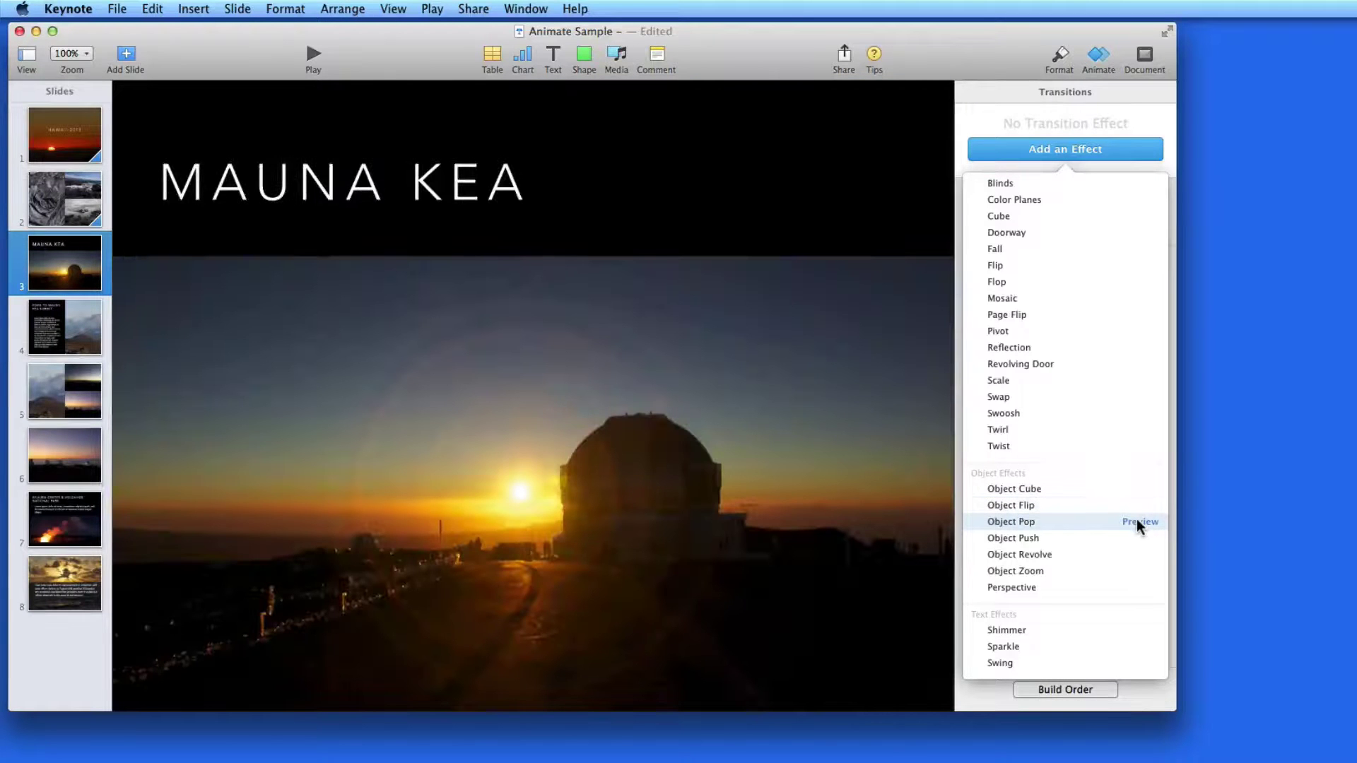
click(1137, 521)
click(1085, 524)
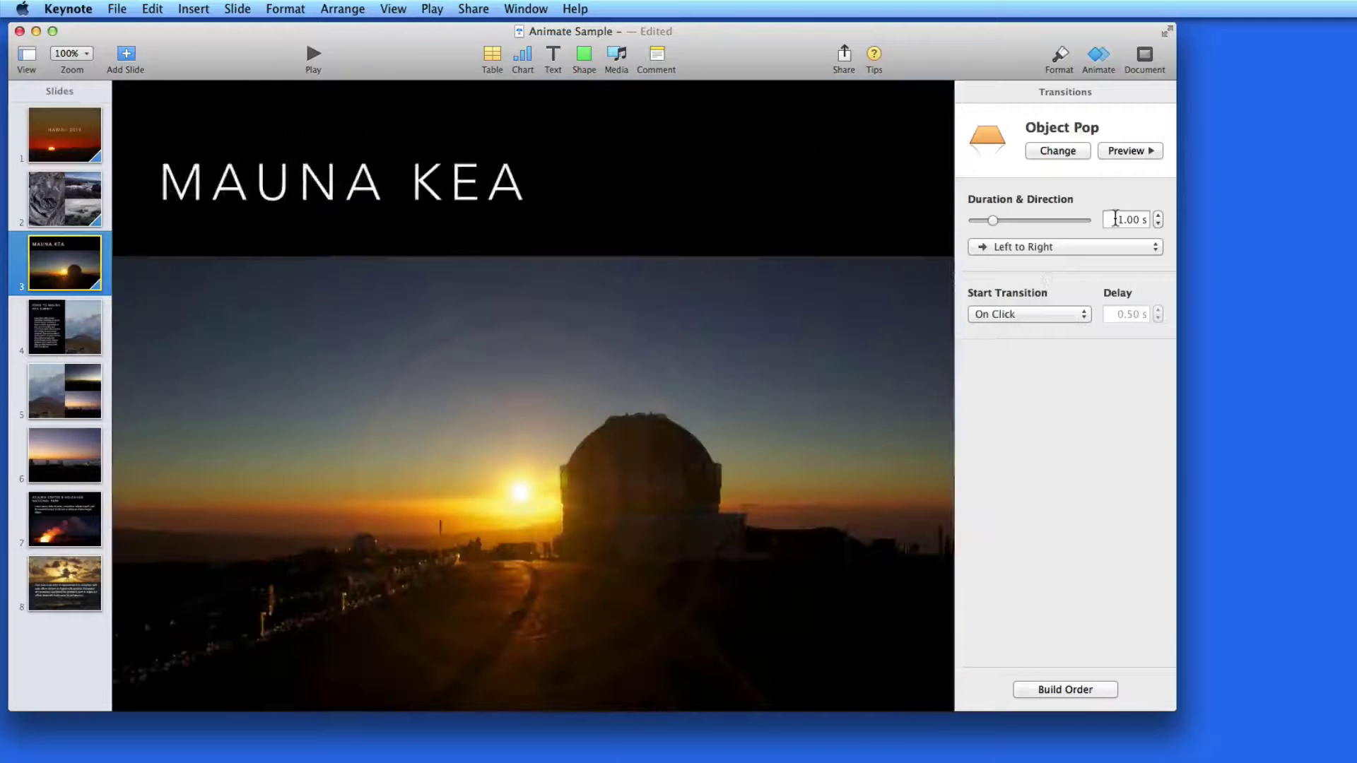
Lengthen Object Pop to 2.00 s, preview it, then go to the Road to Mauna Kea Summit slide.
click(1115, 219)
text(2)
key(Return)
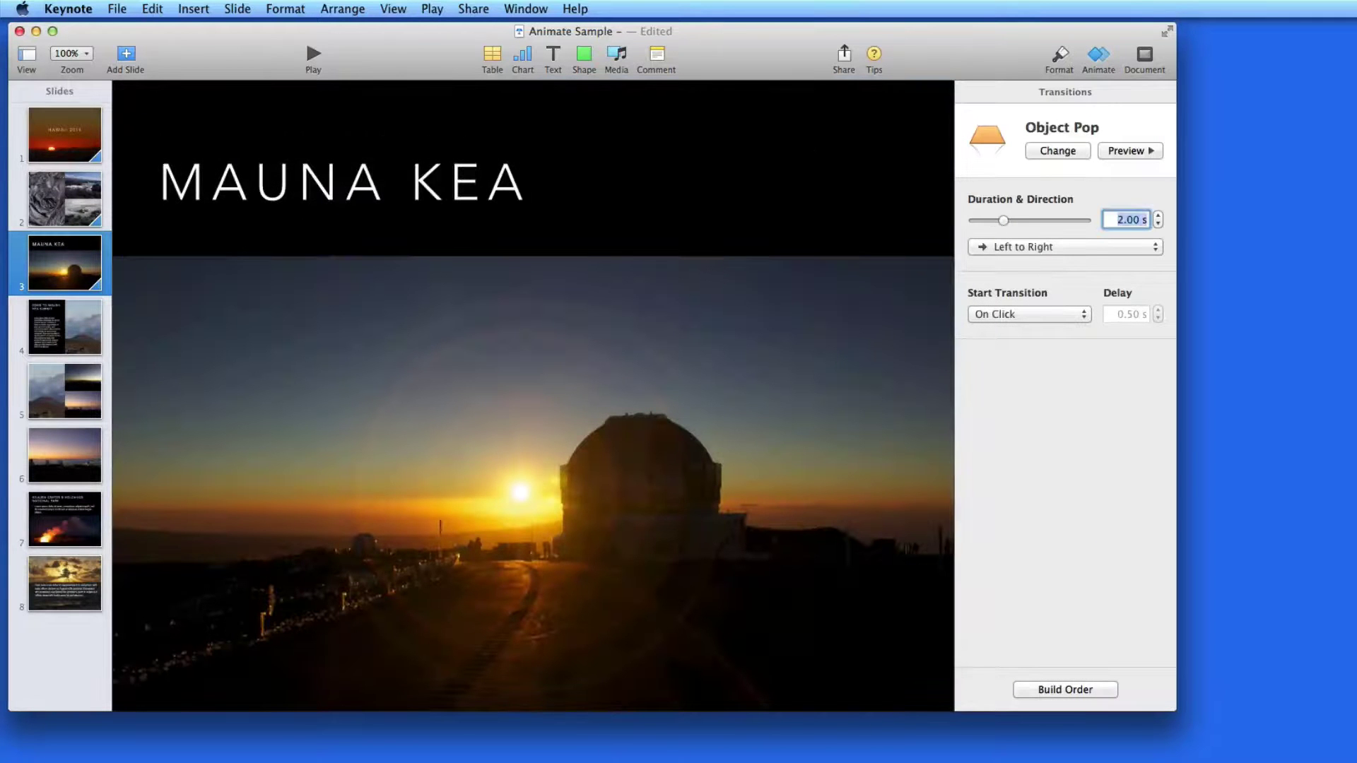
click(1124, 151)
click(76, 327)
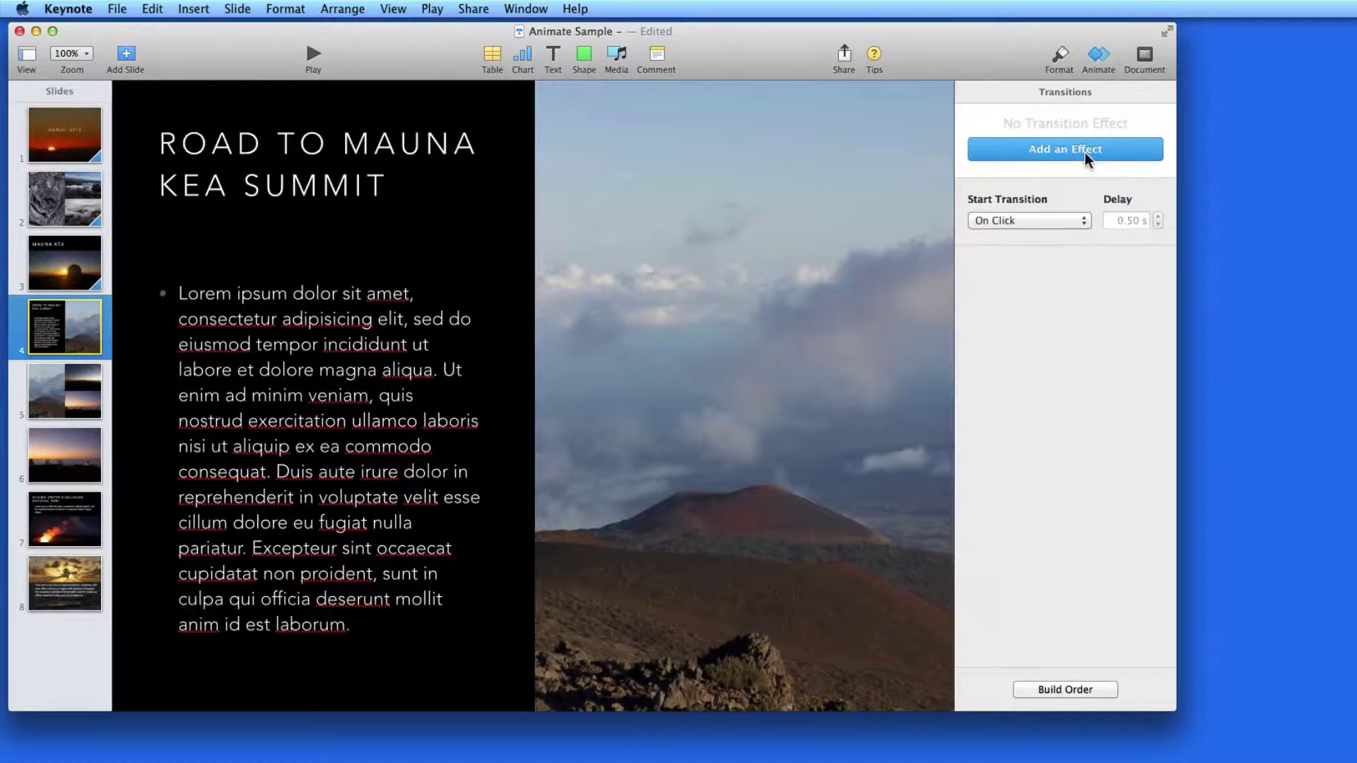
Apply a 1.50 s Shimmer text-effect transition to slide 4, then open slide 6.
click(1087, 157)
scroll(1030, 455, down, 10)
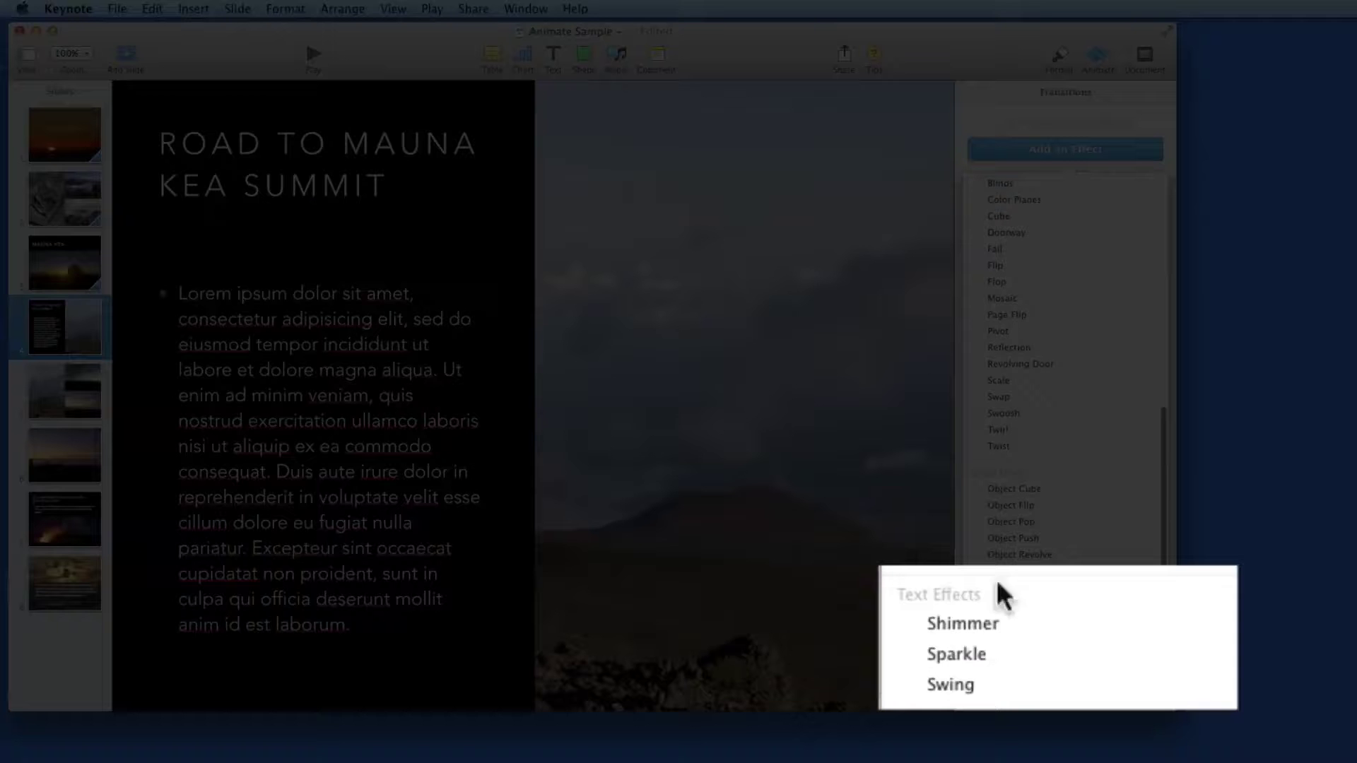
mouse_move(1056, 630)
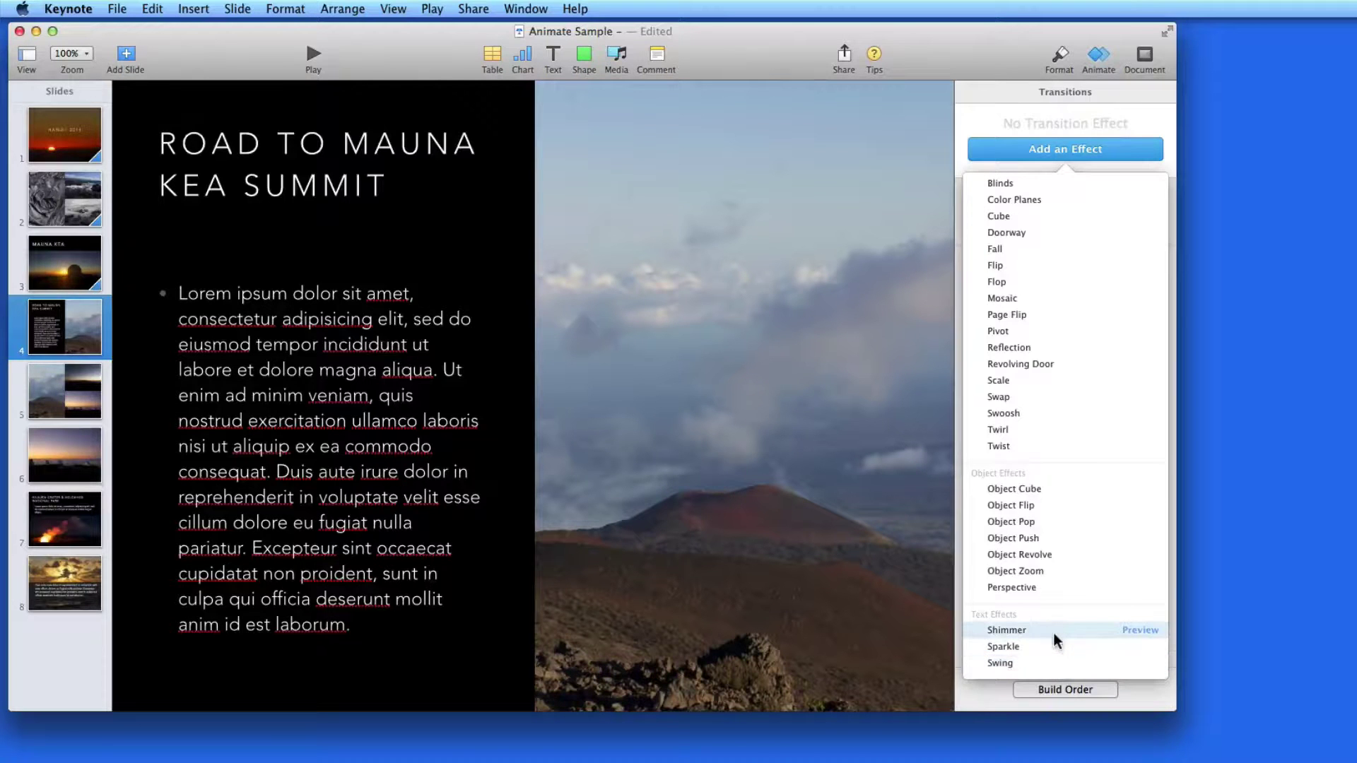
click(1053, 633)
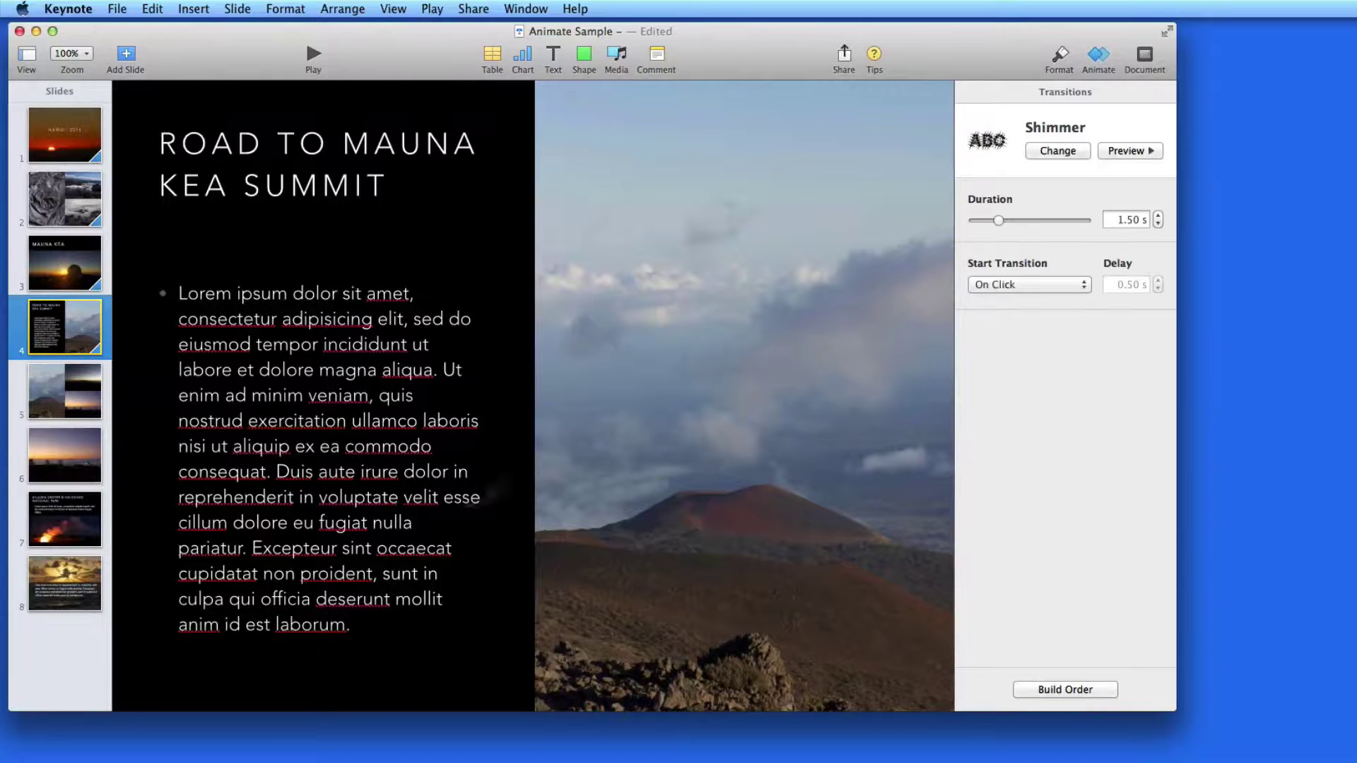
click(59, 447)
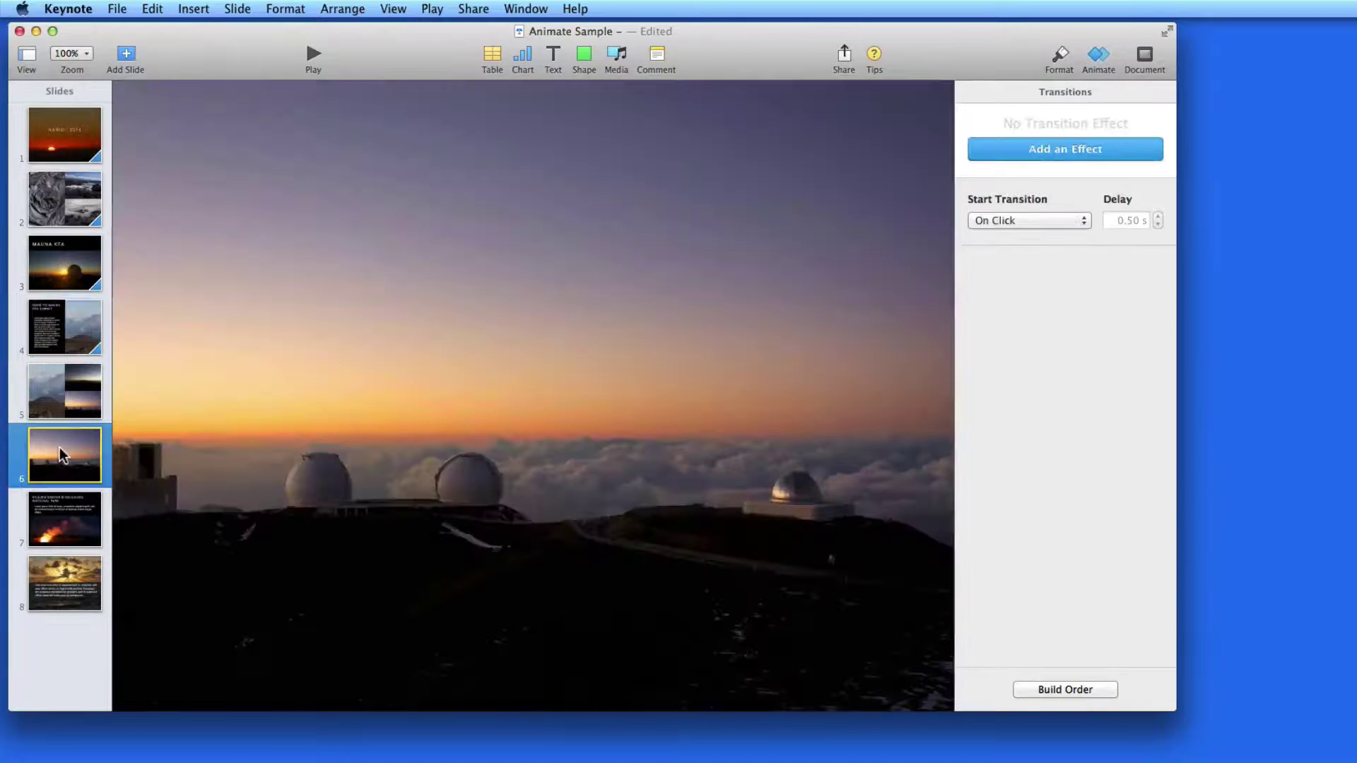
Give slide 6 a top-to-bottom Sparkle transition and preview it.
click(1054, 151)
scroll(1079, 500, down, 10)
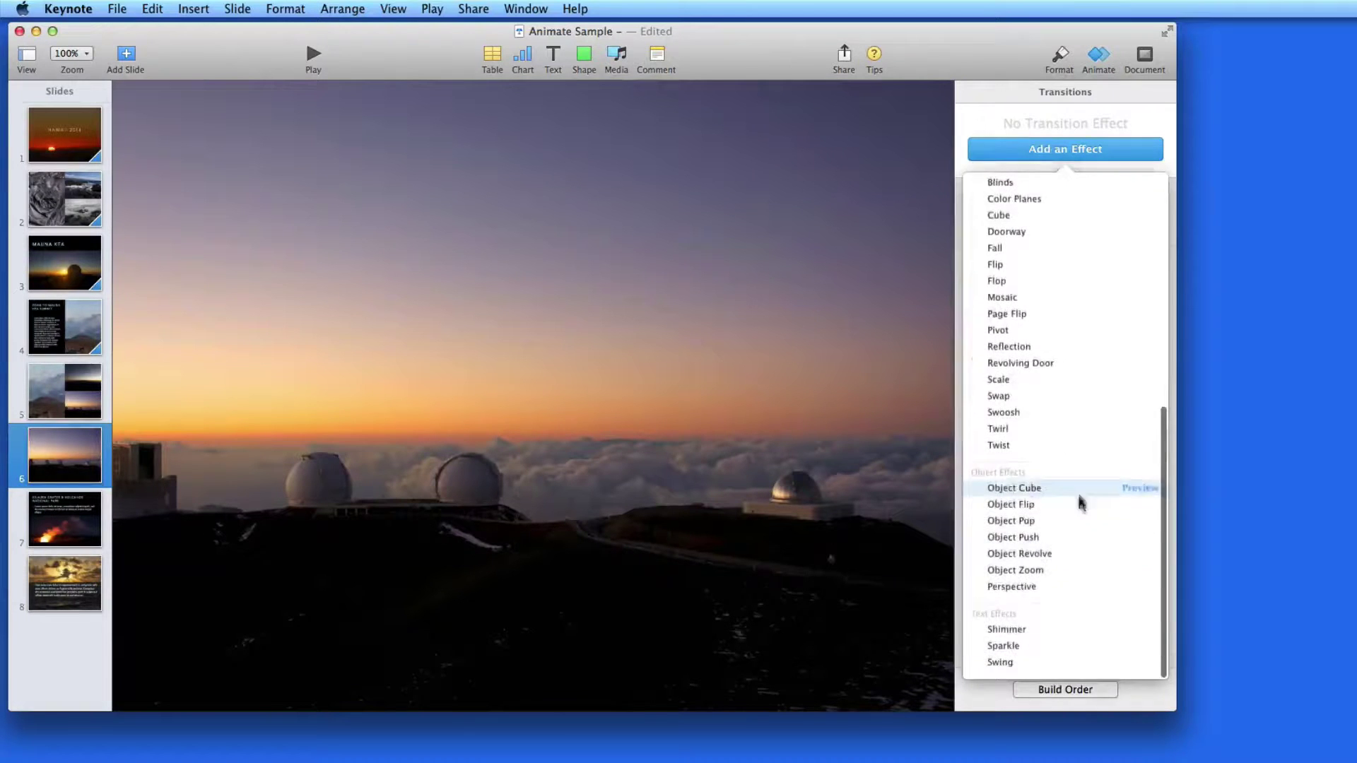
click(1038, 652)
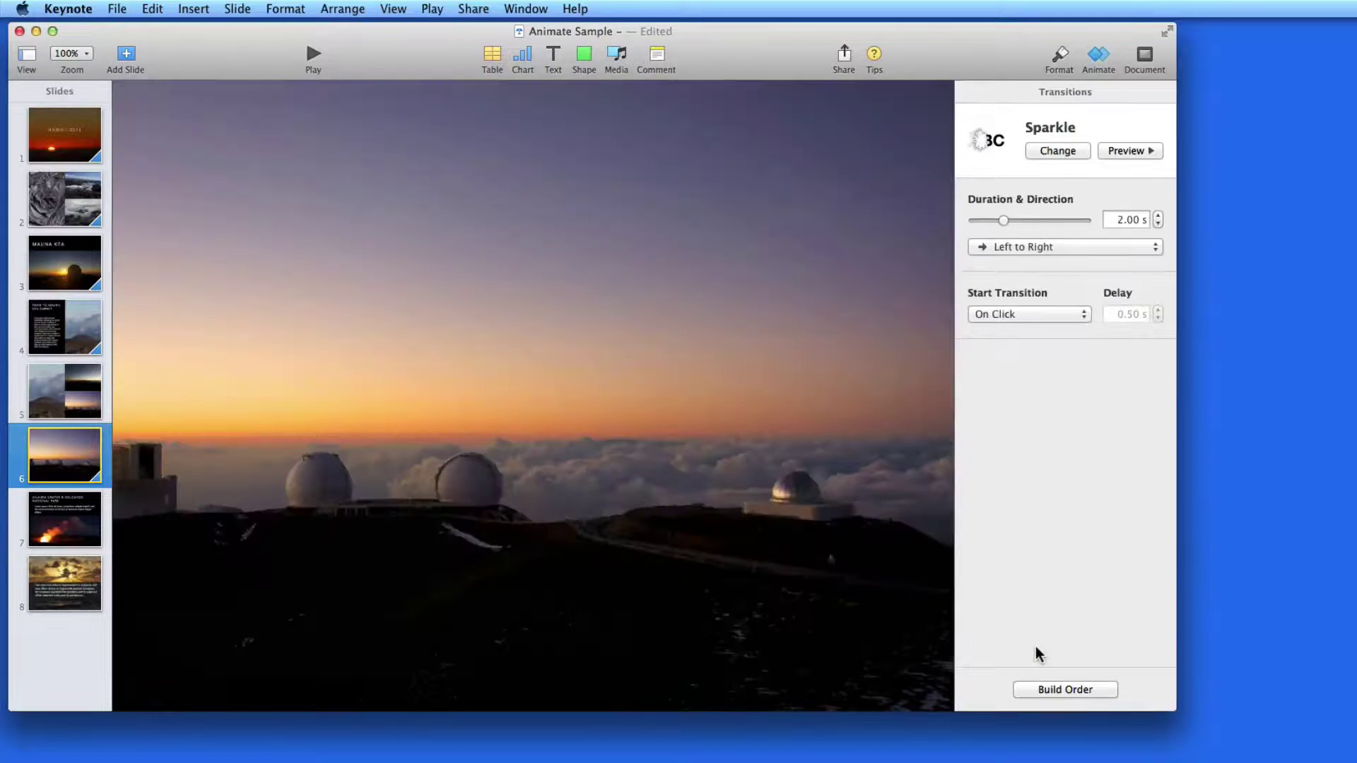
click(1056, 250)
click(1055, 295)
click(1130, 151)
Apply a Dissolve transition to slide 5, then select the Kilauea slide.
click(53, 381)
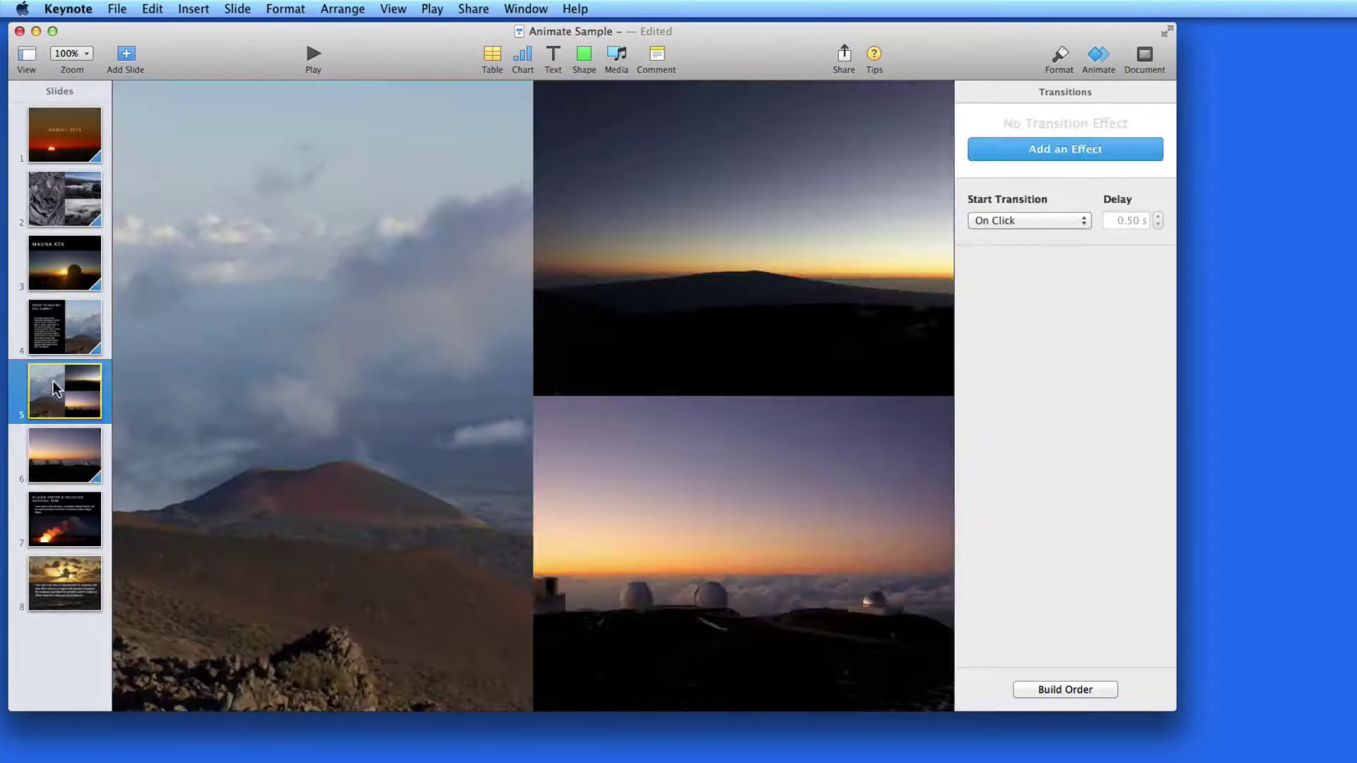
click(1066, 148)
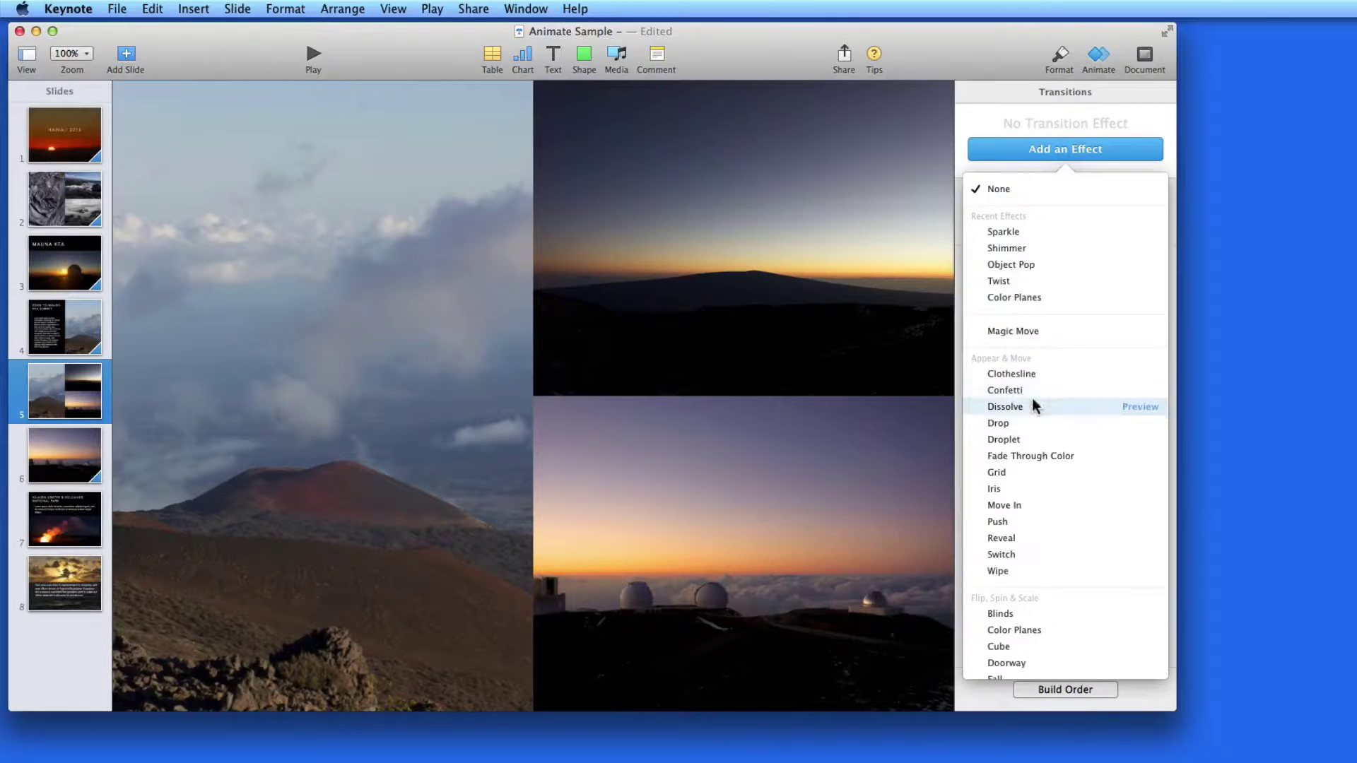
click(1005, 407)
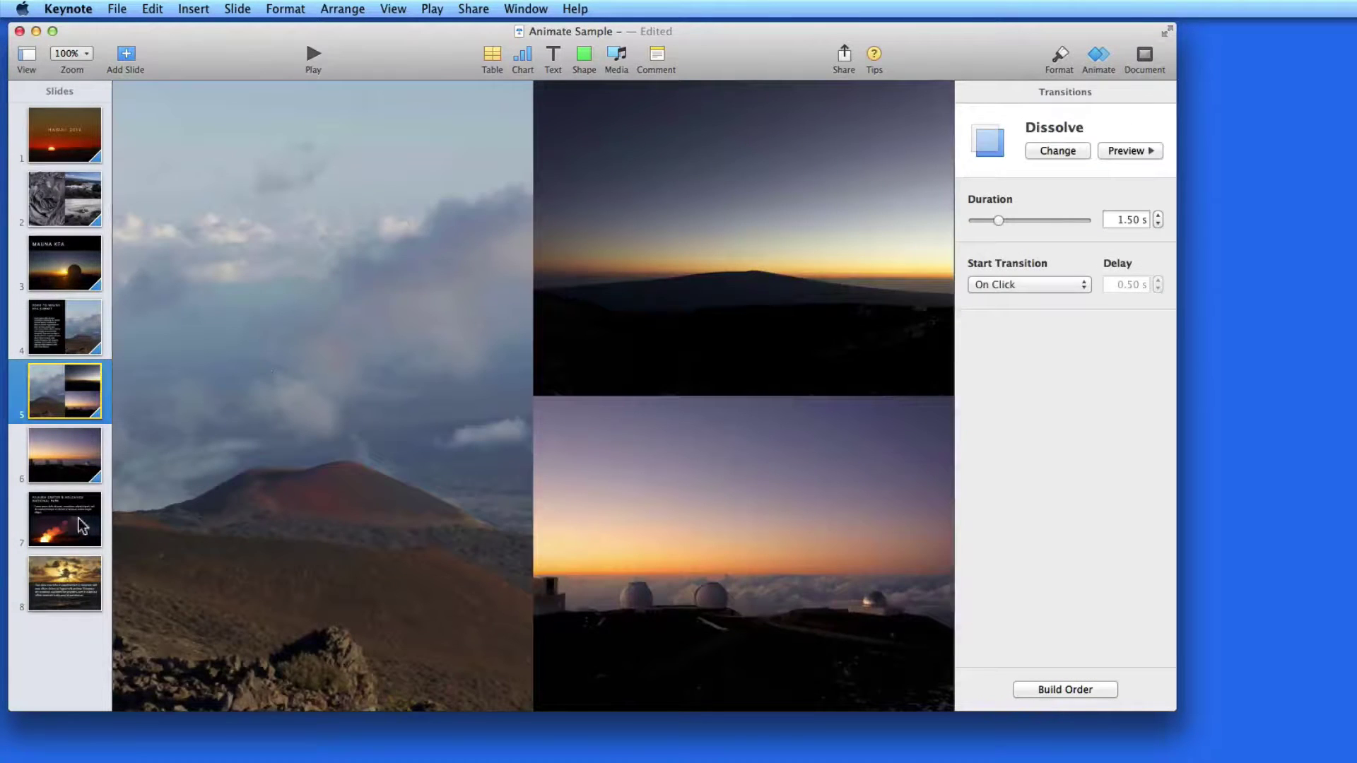
click(82, 527)
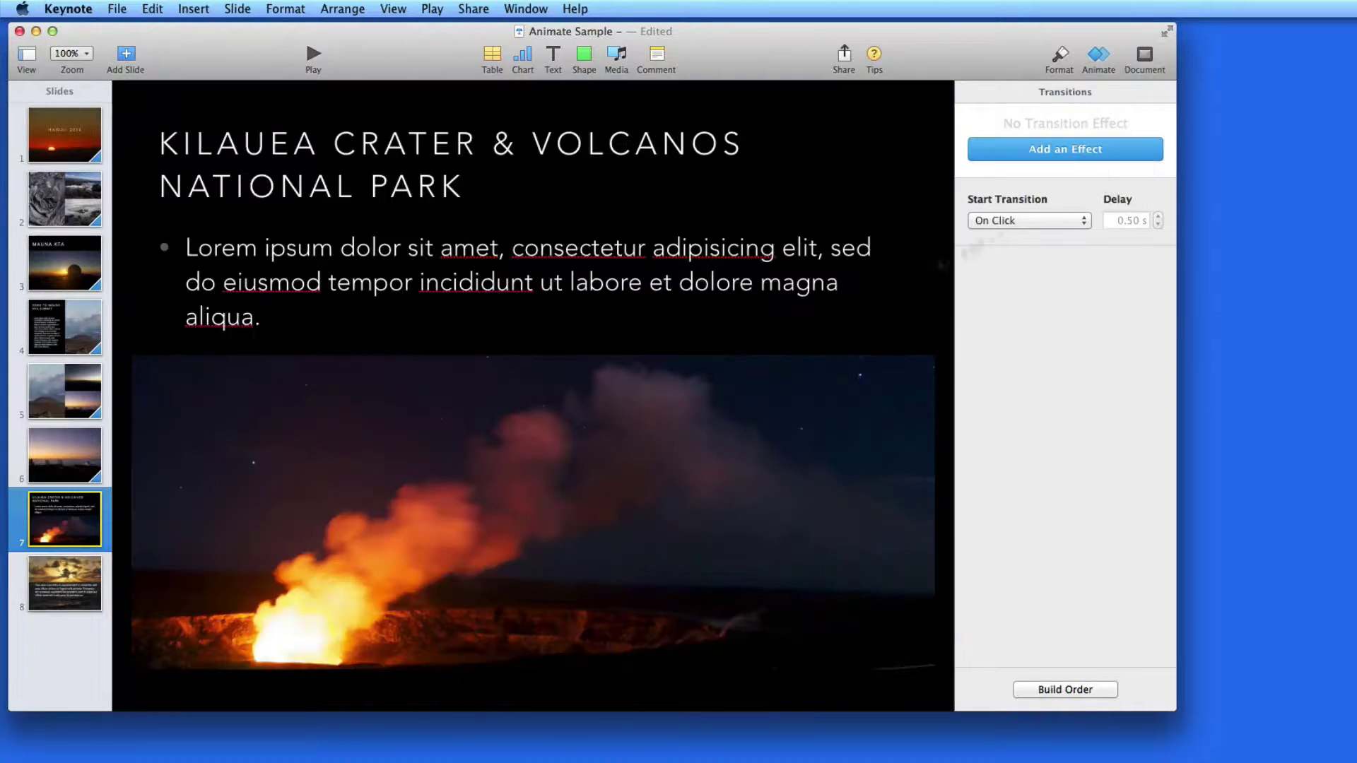
Apply the Reflection transition from Flip, Spin & Scale to the Kilauea slide.
click(1067, 150)
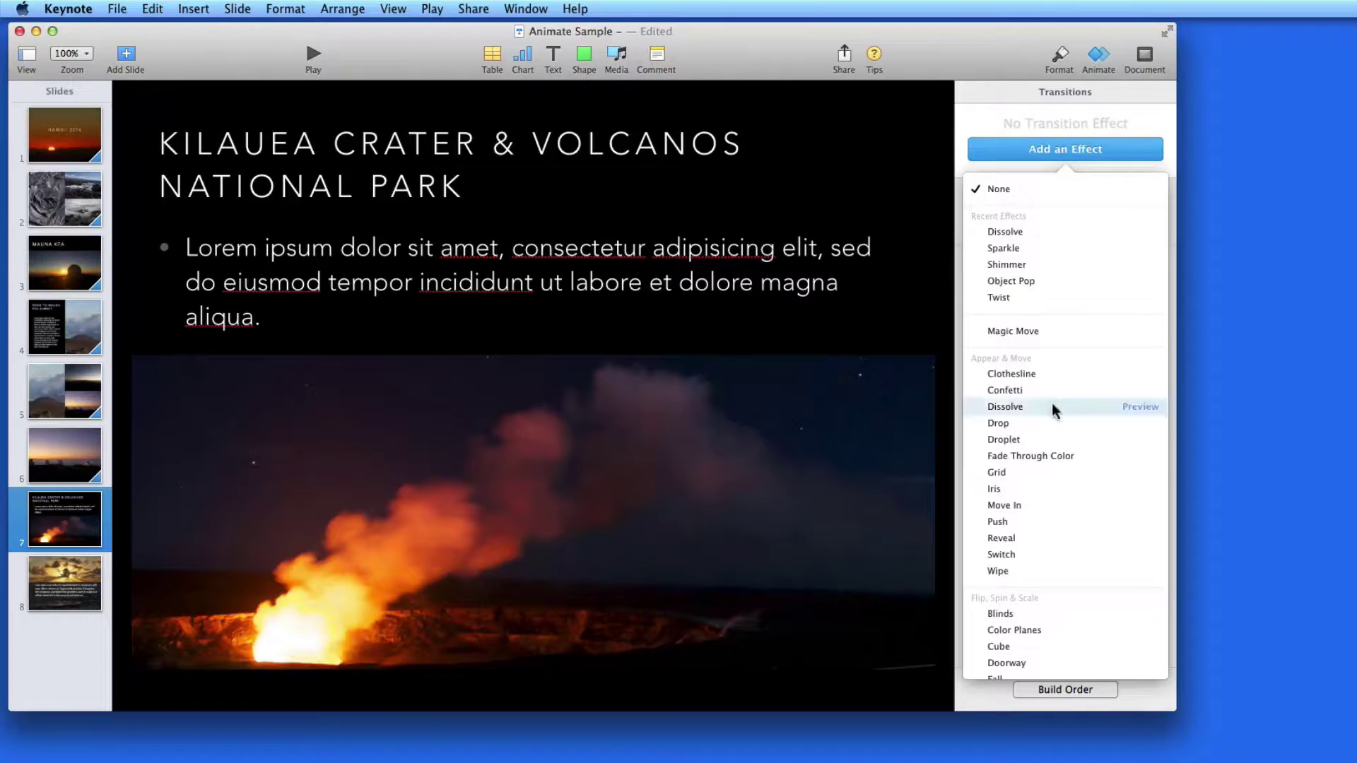
scroll(1063, 452, down, 3)
scroll(1062, 449, down, 4)
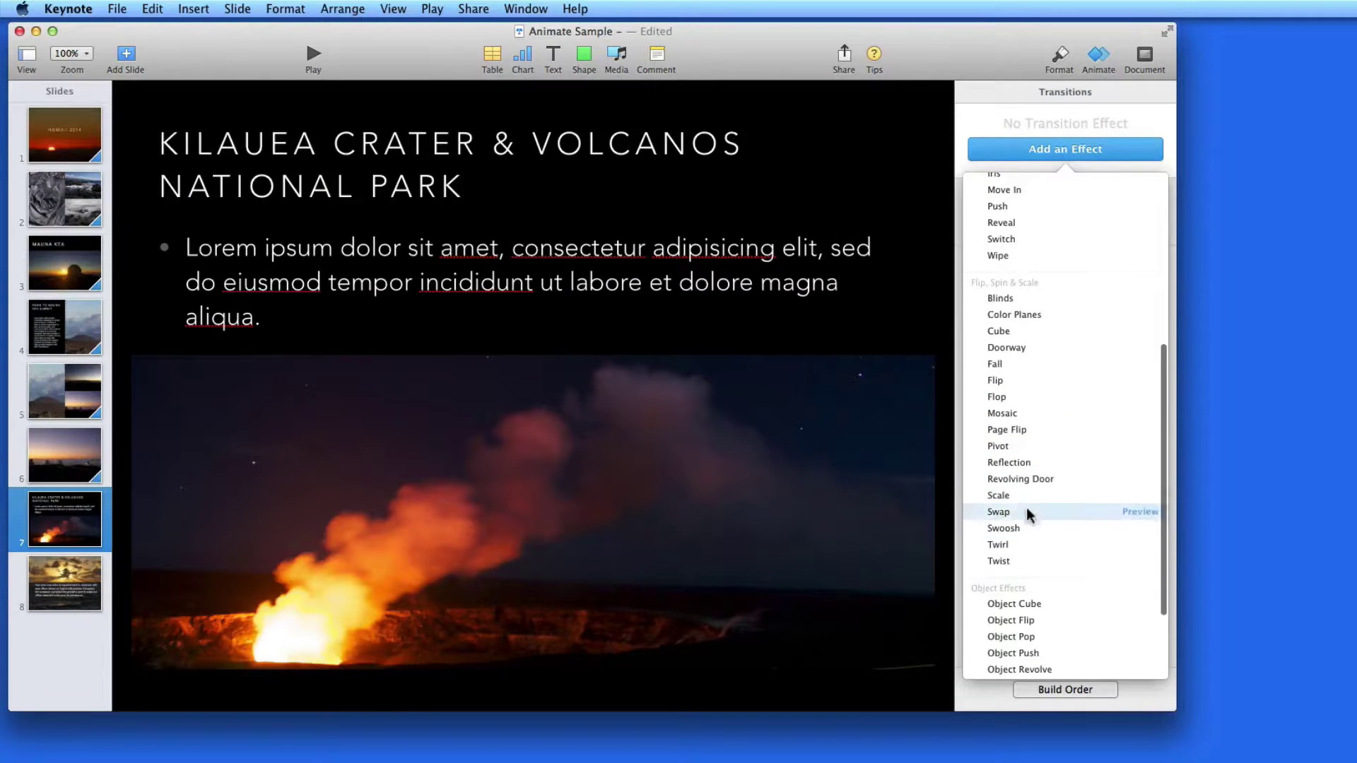
click(1020, 463)
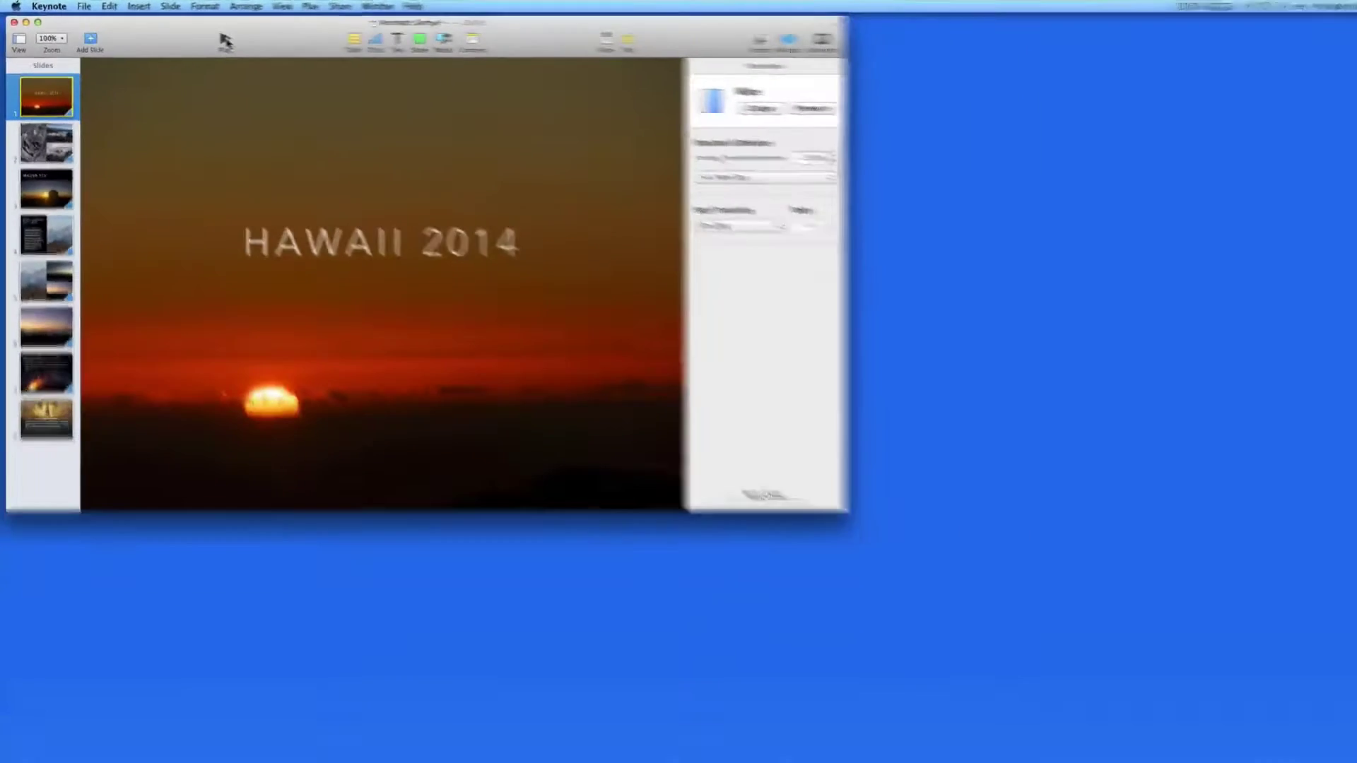
Play the Hawaii 2014 slideshow through all transitions, then exit back to the editor.
click(313, 56)
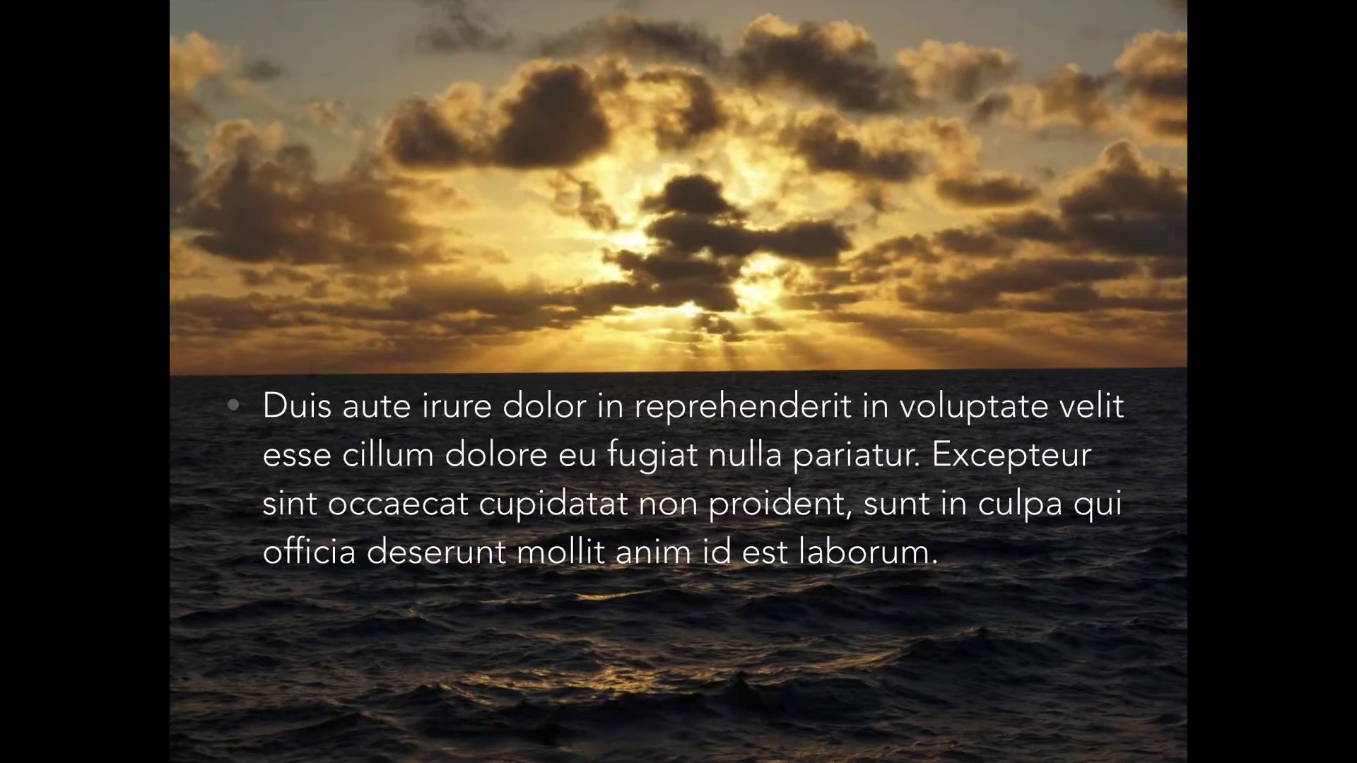
key(Escape)
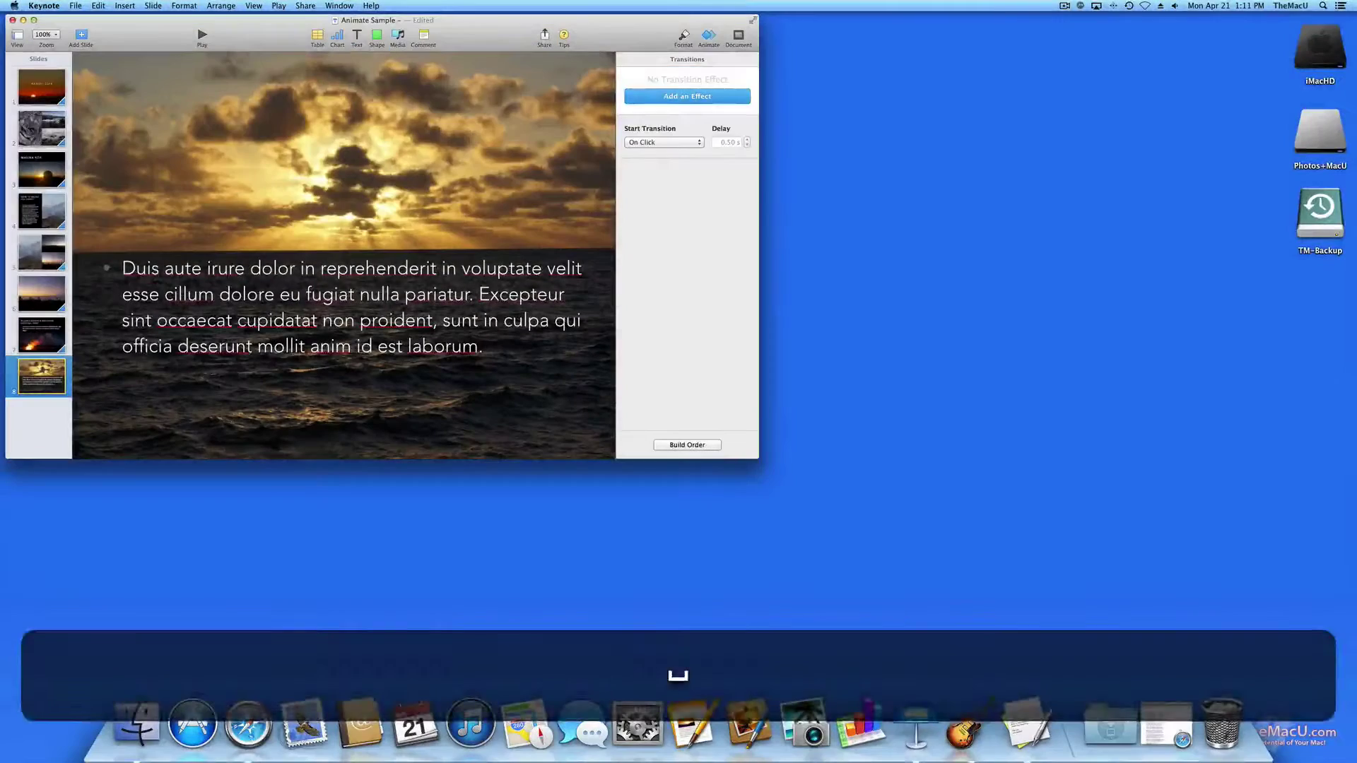